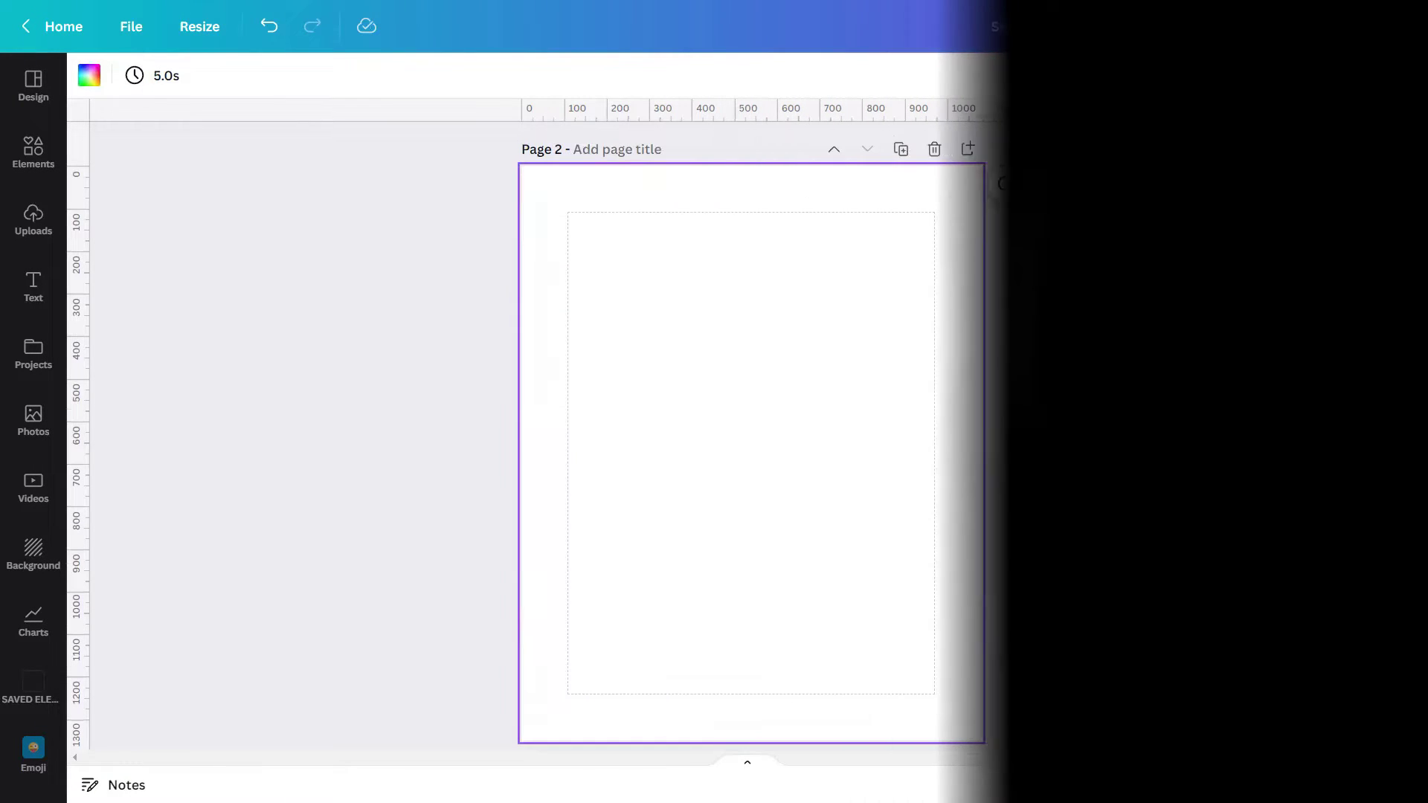
Deselect the blank page 2 (5.0s) so it is ready to edit
{"action": "left_click", "coordinate": [1106, 600]}
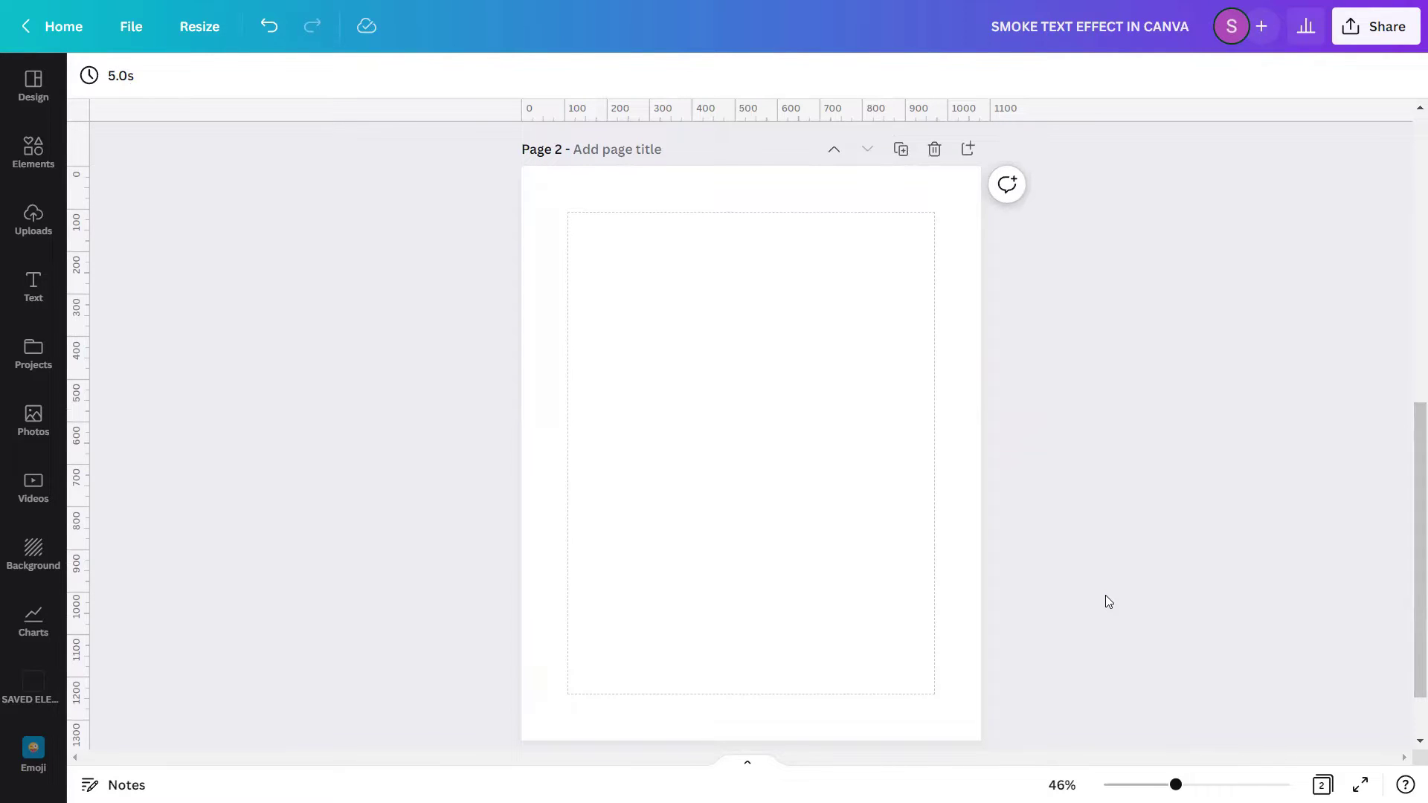
Fill page 2's background with solid black from the Default Colors
{"action": "left_click", "coordinate": [757, 475]}
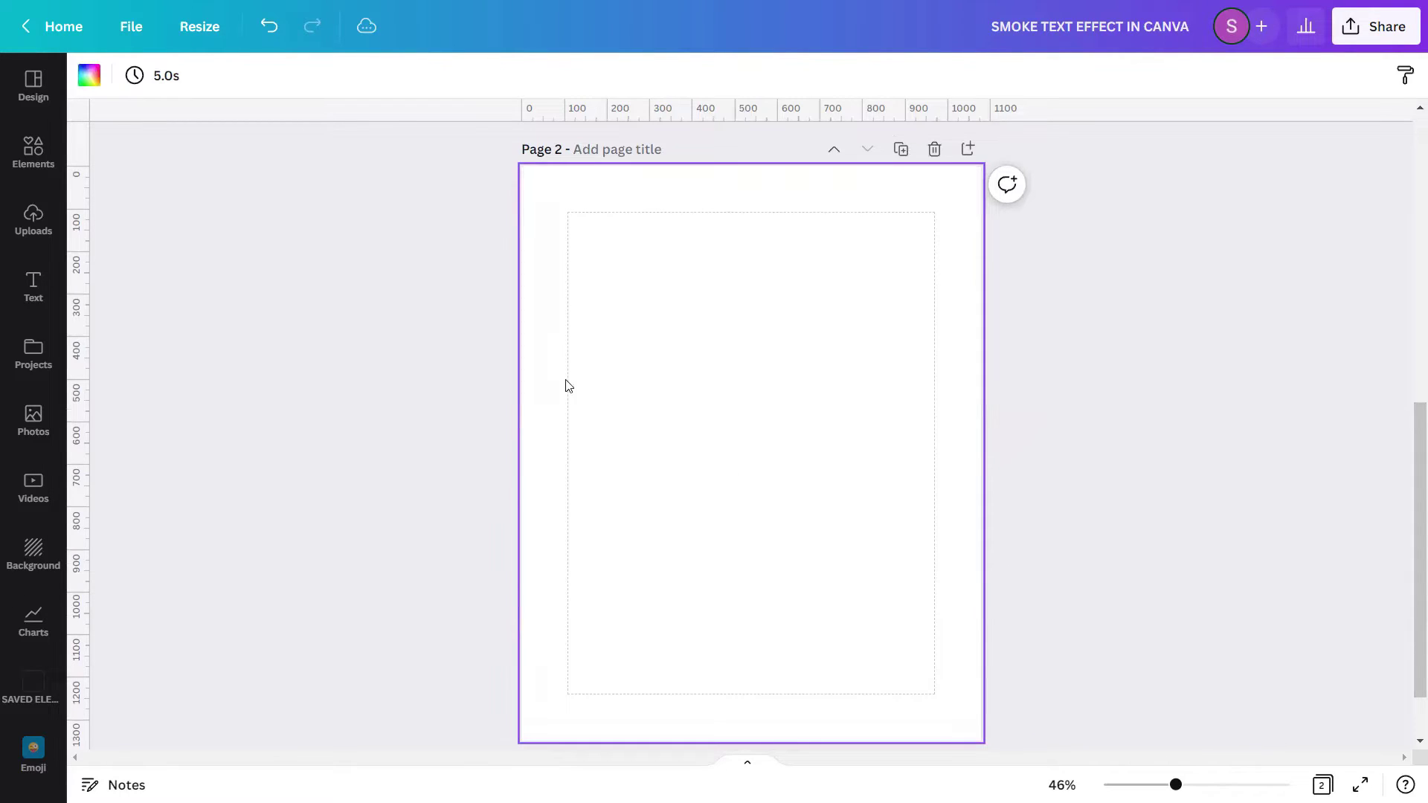
{"action": "left_click", "coordinate": [88, 75]}
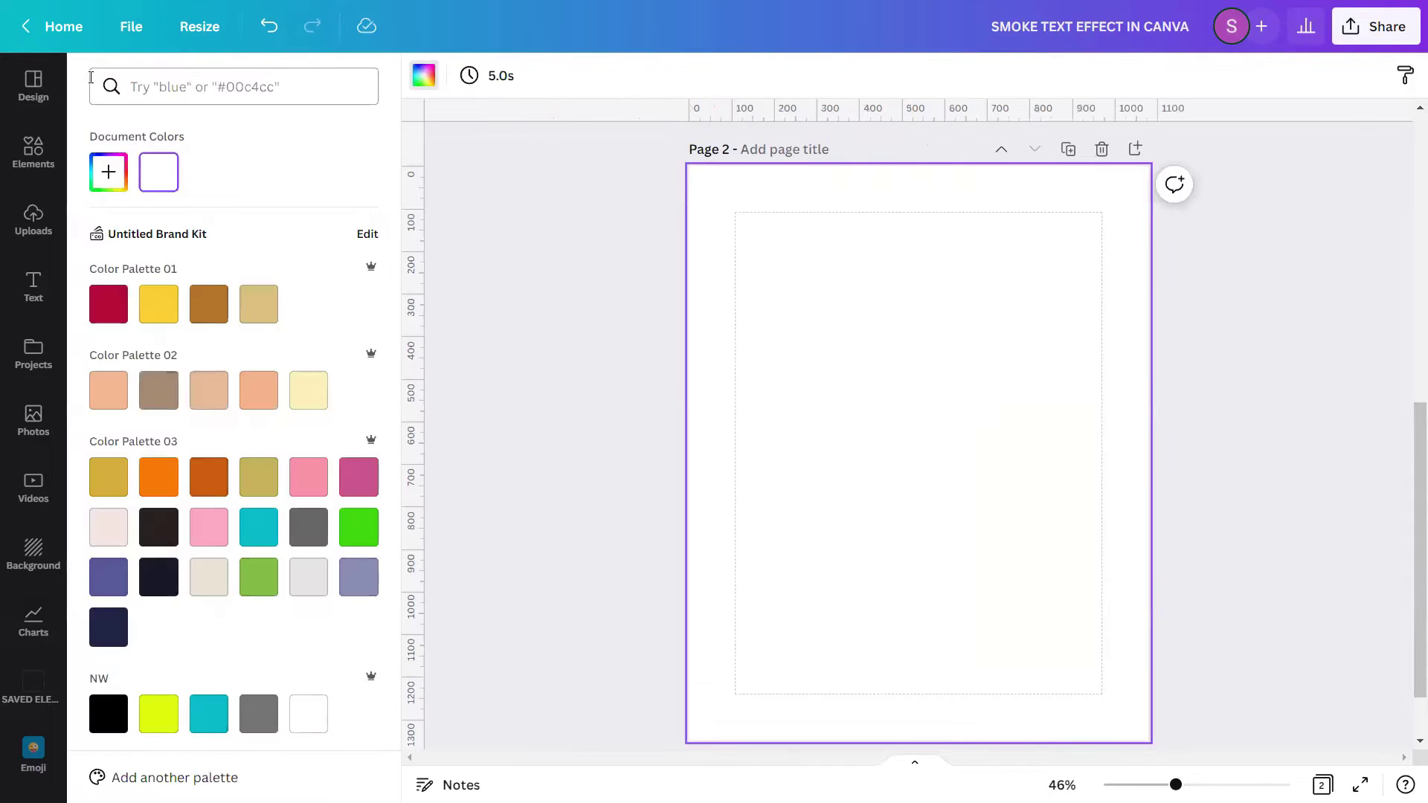
{"action": "scroll", "coordinate": [80, 207], "scroll_direction": "down", "scroll_amount": 15}
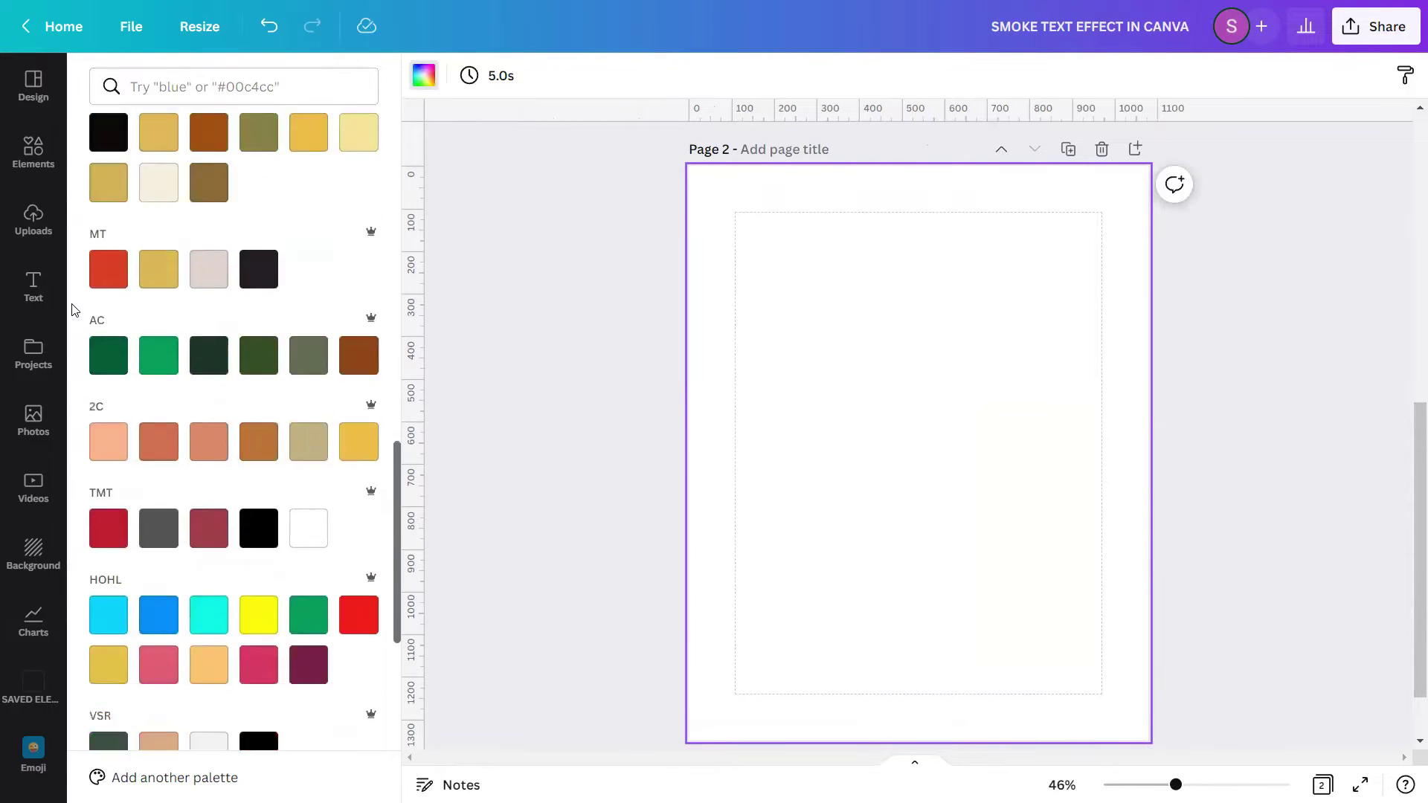
{"action": "scroll", "coordinate": [78, 342], "scroll_direction": "down", "scroll_amount": 1}
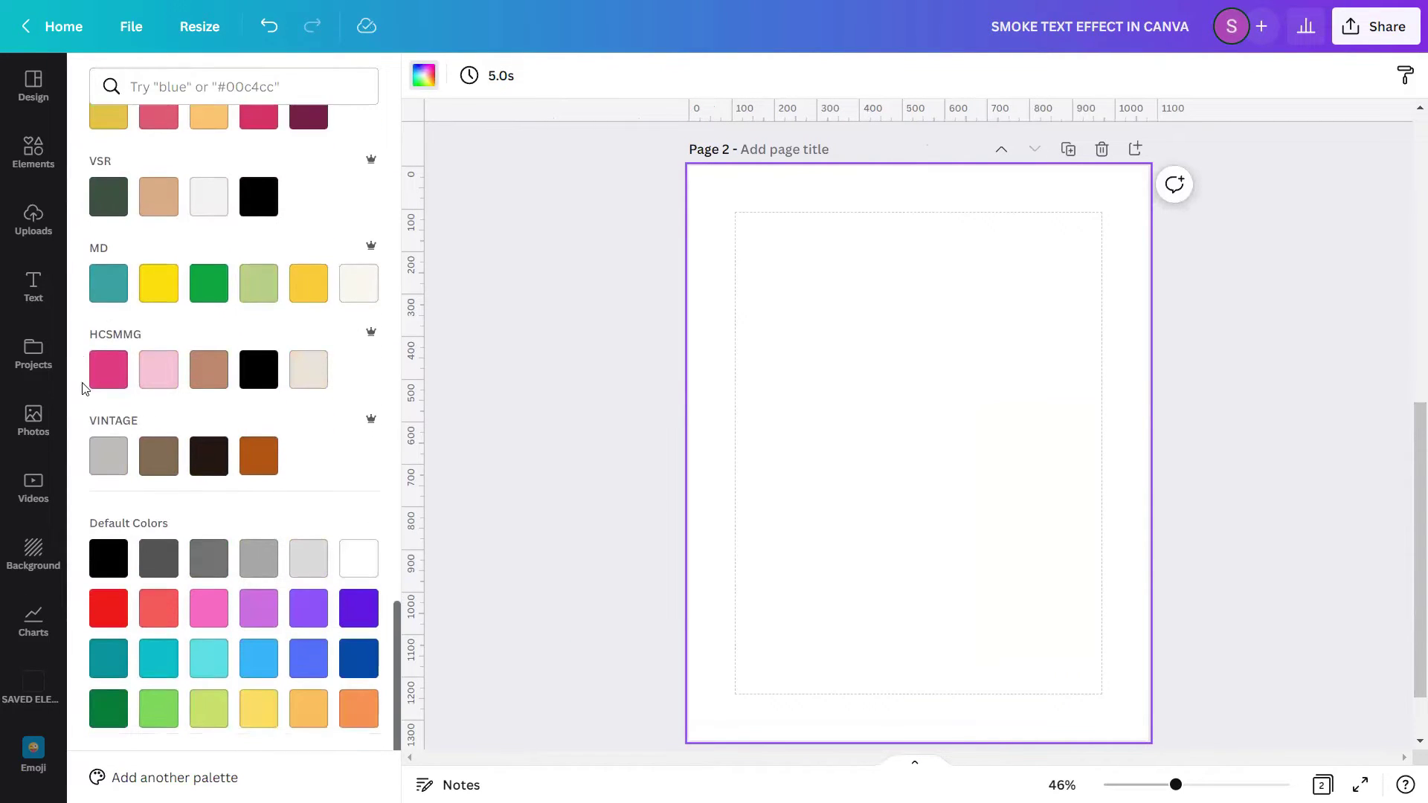
{"action": "left_click", "coordinate": [109, 558]}
{"action": "left_click", "coordinate": [532, 510]}
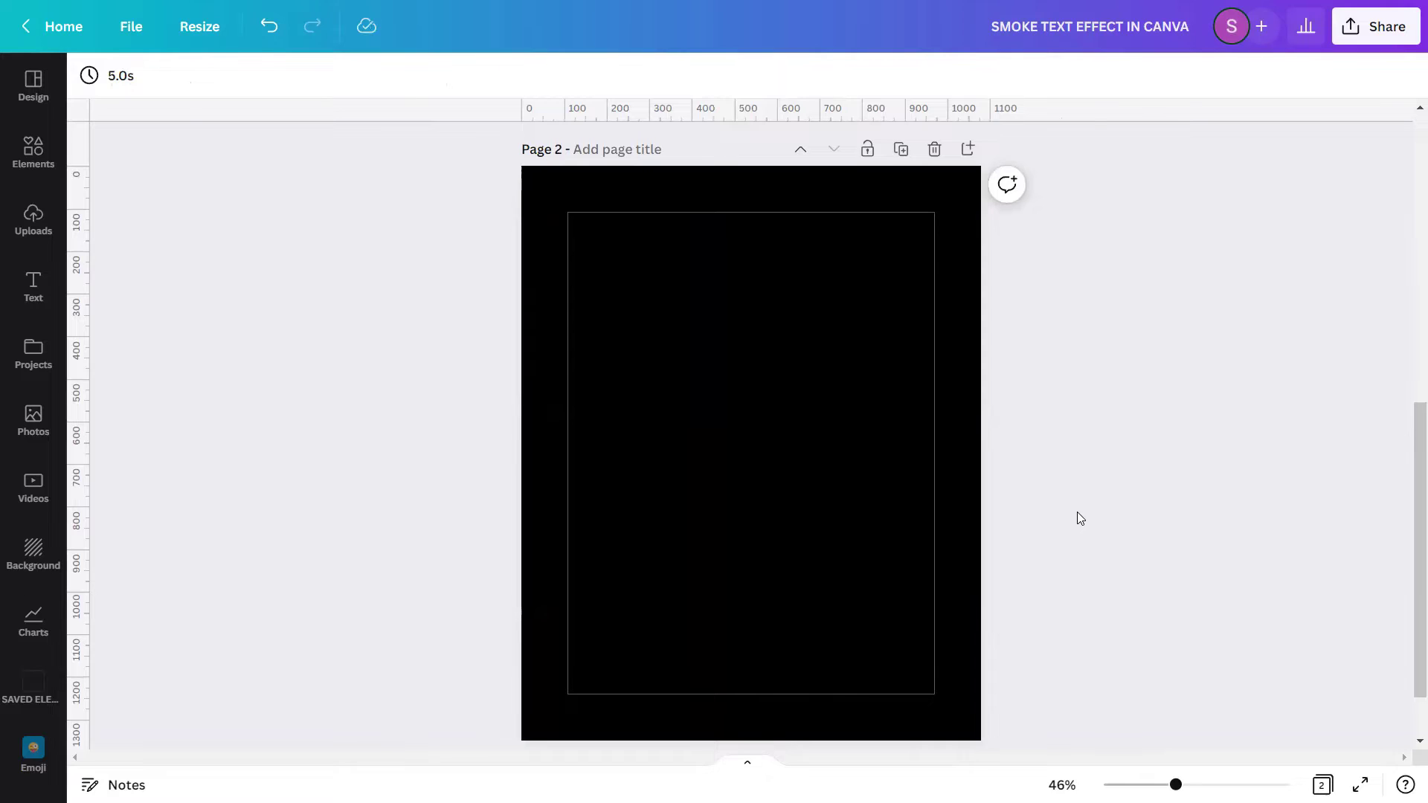
Add a Canva Sans heading to the black page and change its wording to SMOKE
{"action": "left_click", "coordinate": [33, 289]}
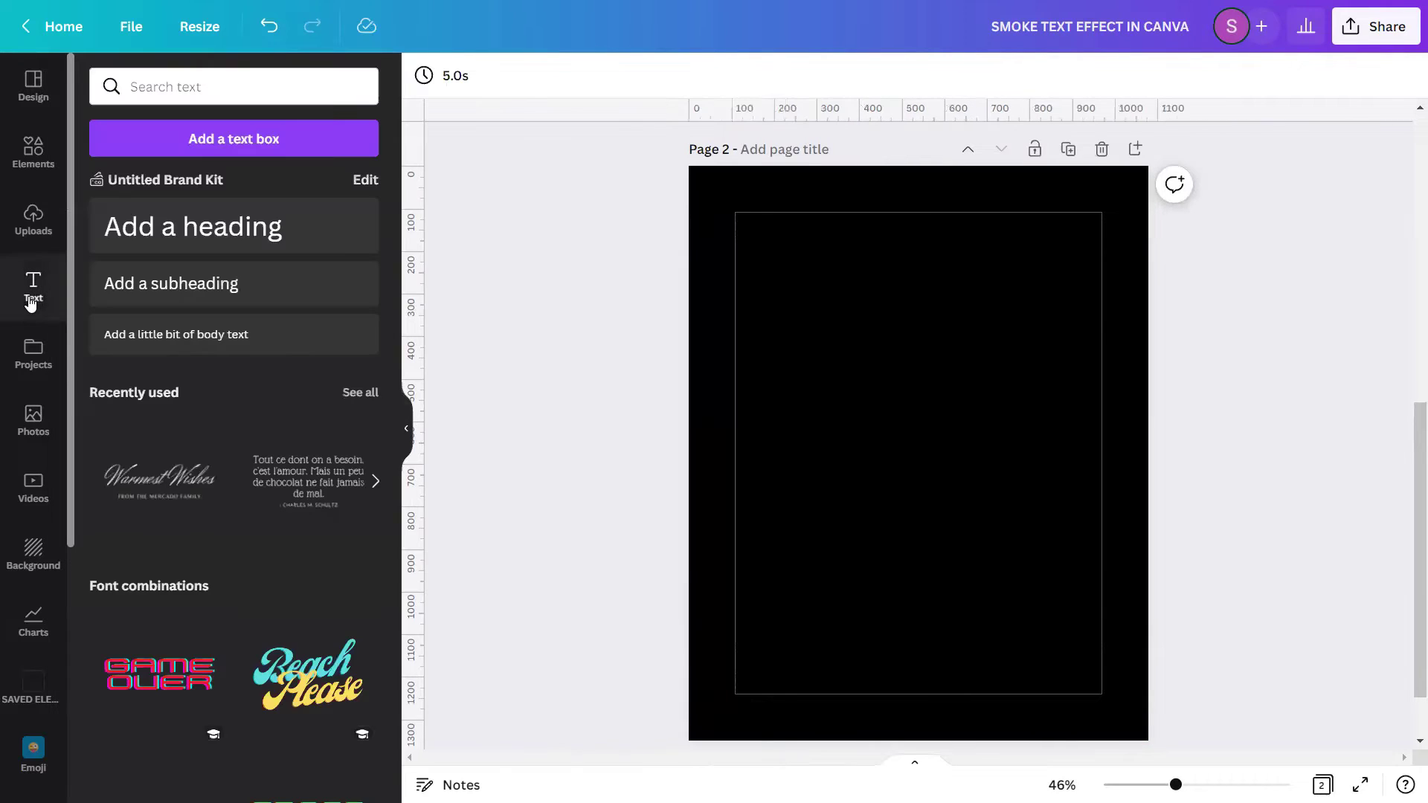
{"action": "left_click", "coordinate": [205, 236]}
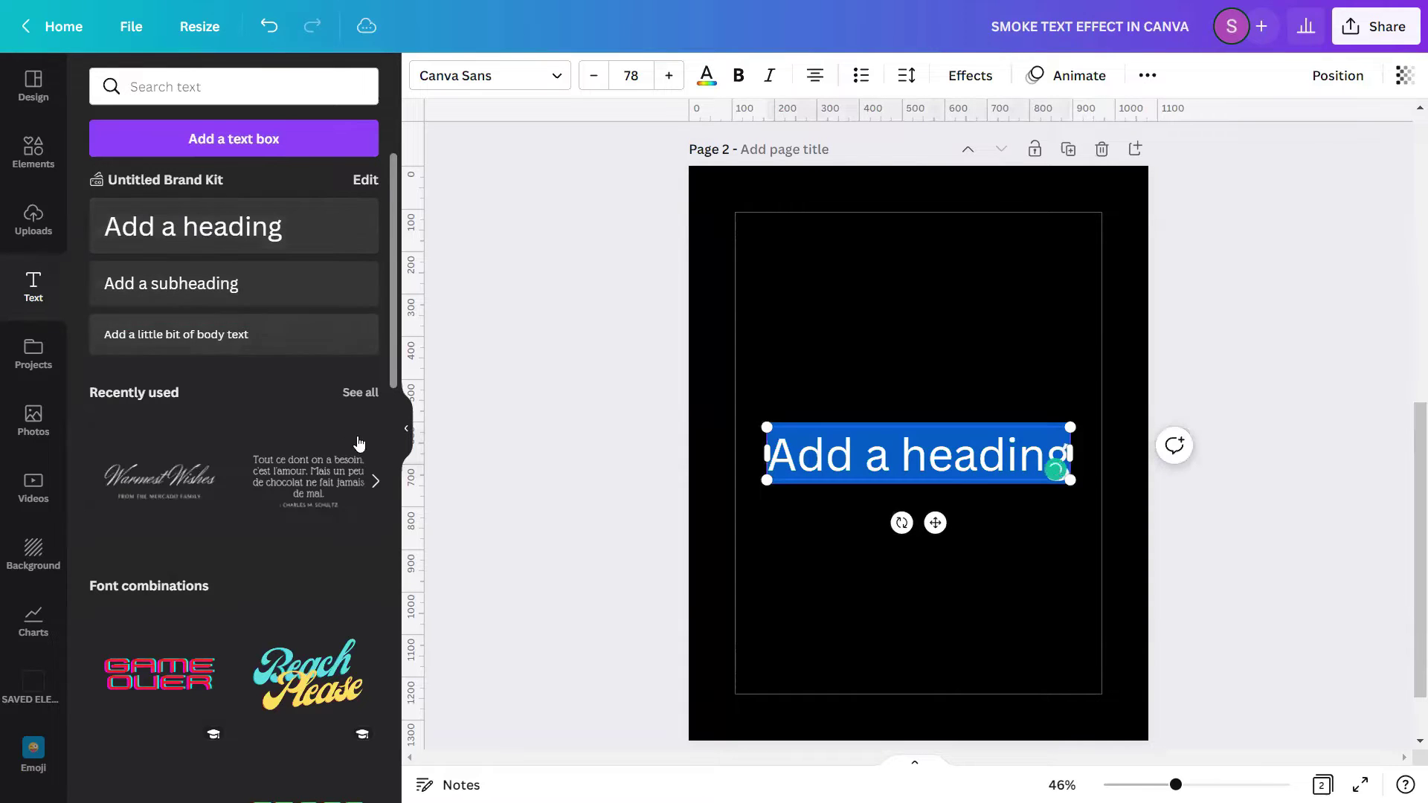
{"action": "left_click", "coordinate": [408, 430]}
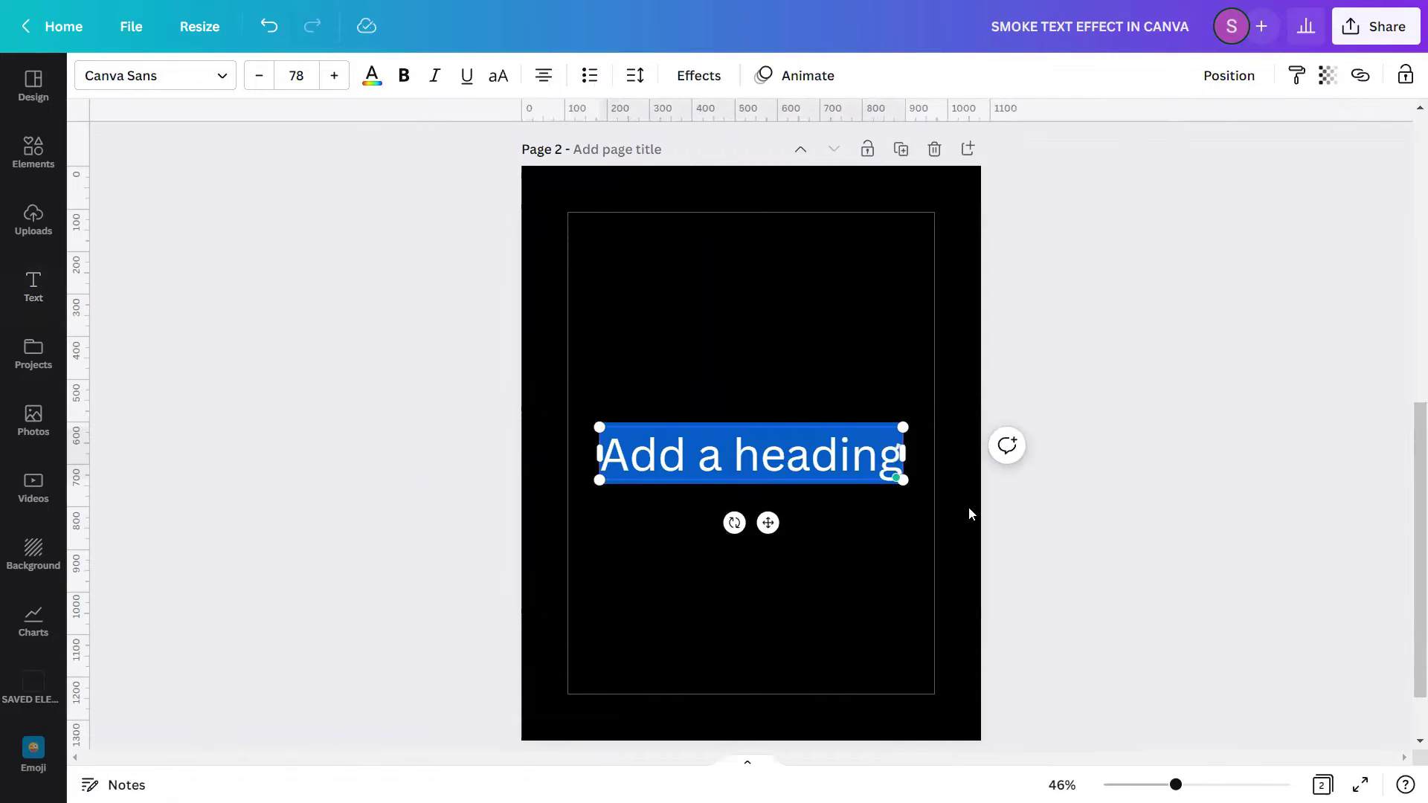
{"action": "left_click", "coordinate": [849, 518]}
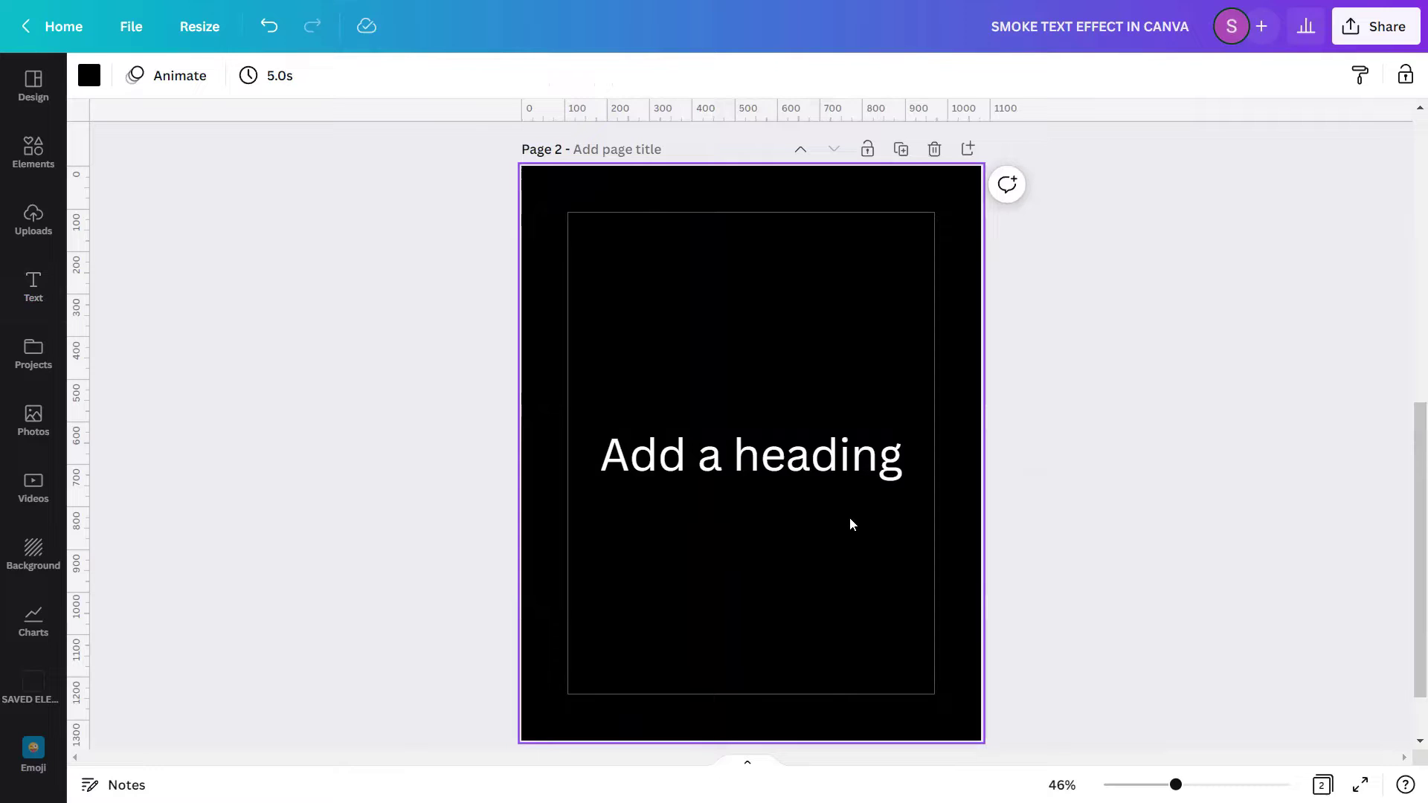
{"action": "double_click", "coordinate": [807, 467]}
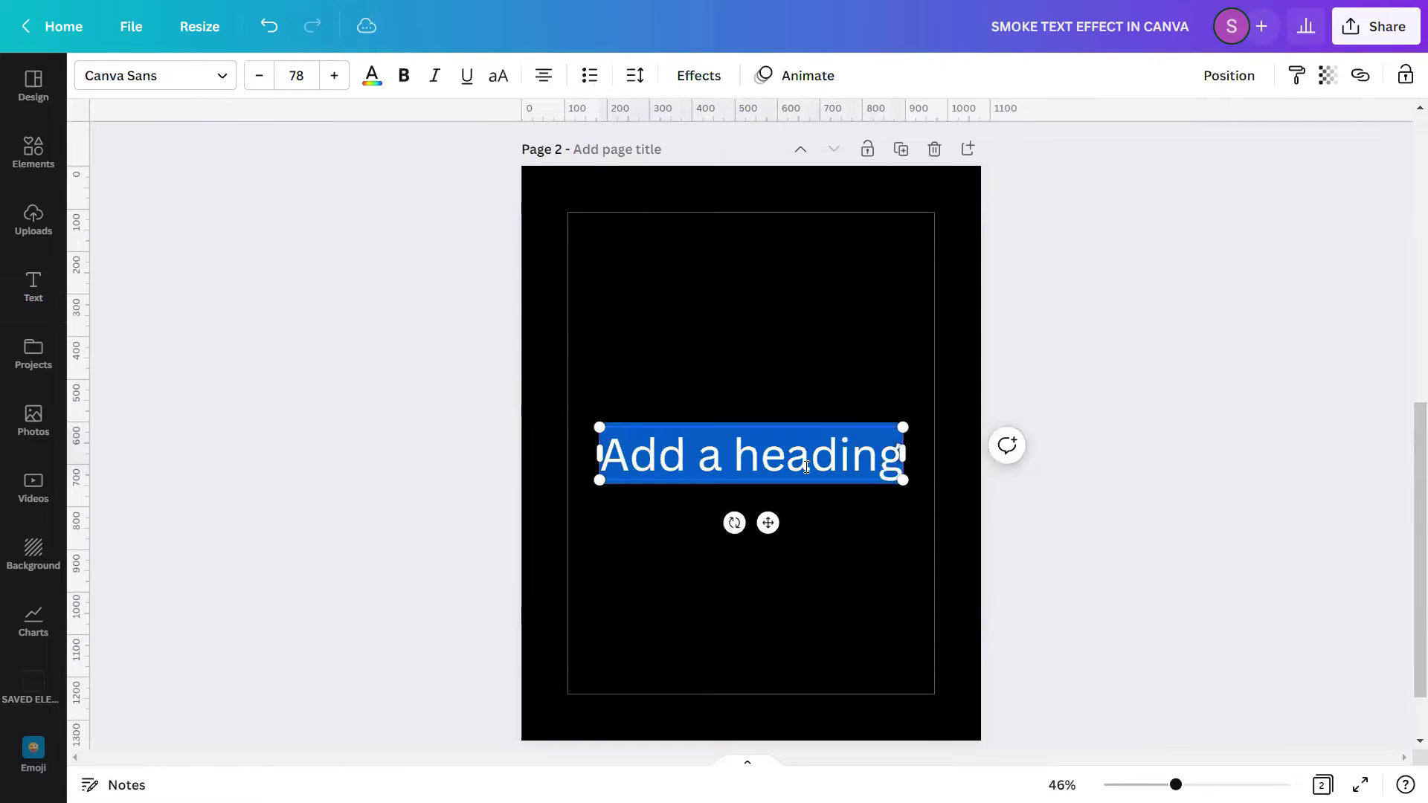
{"action": "type", "text": "SMOKE"}
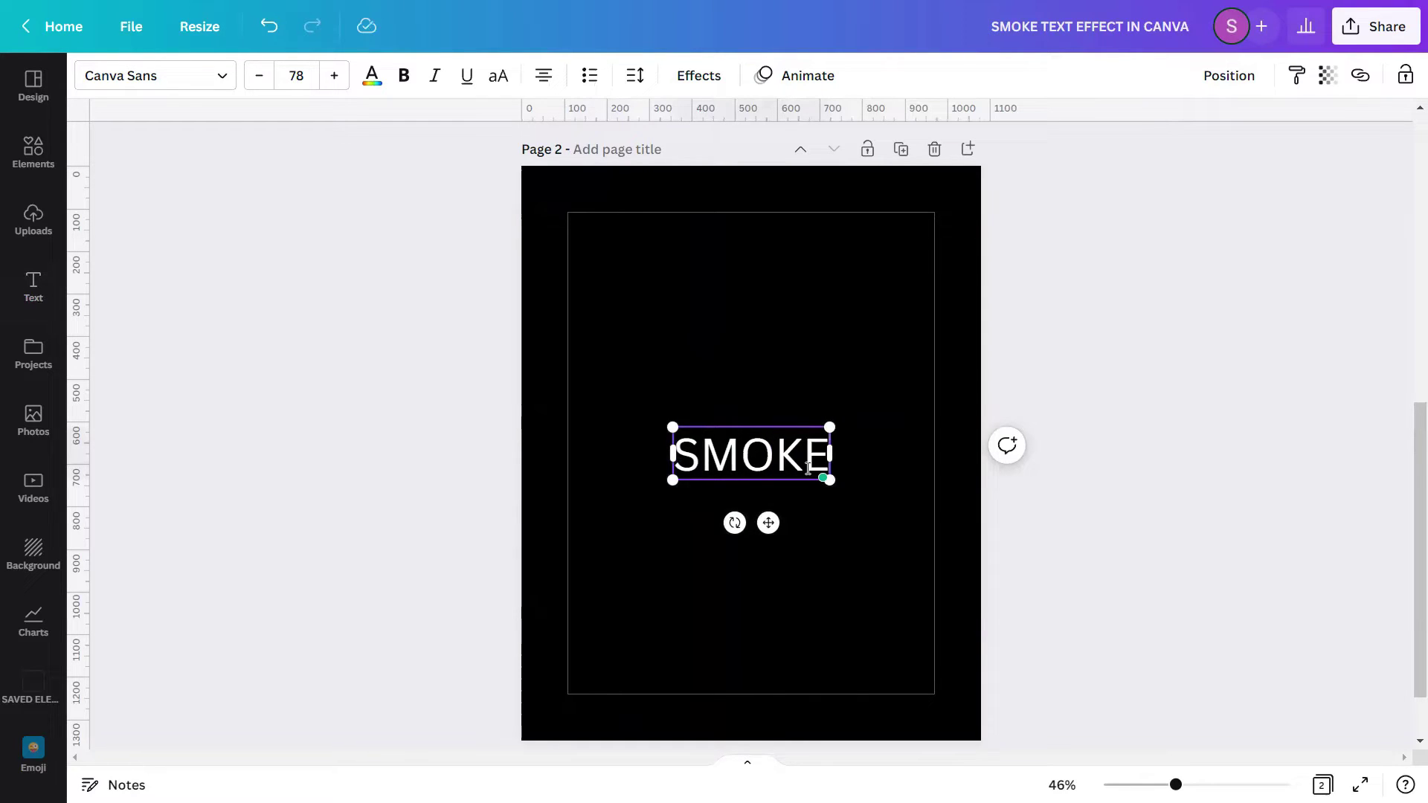
{"action": "left_click", "coordinate": [883, 468]}
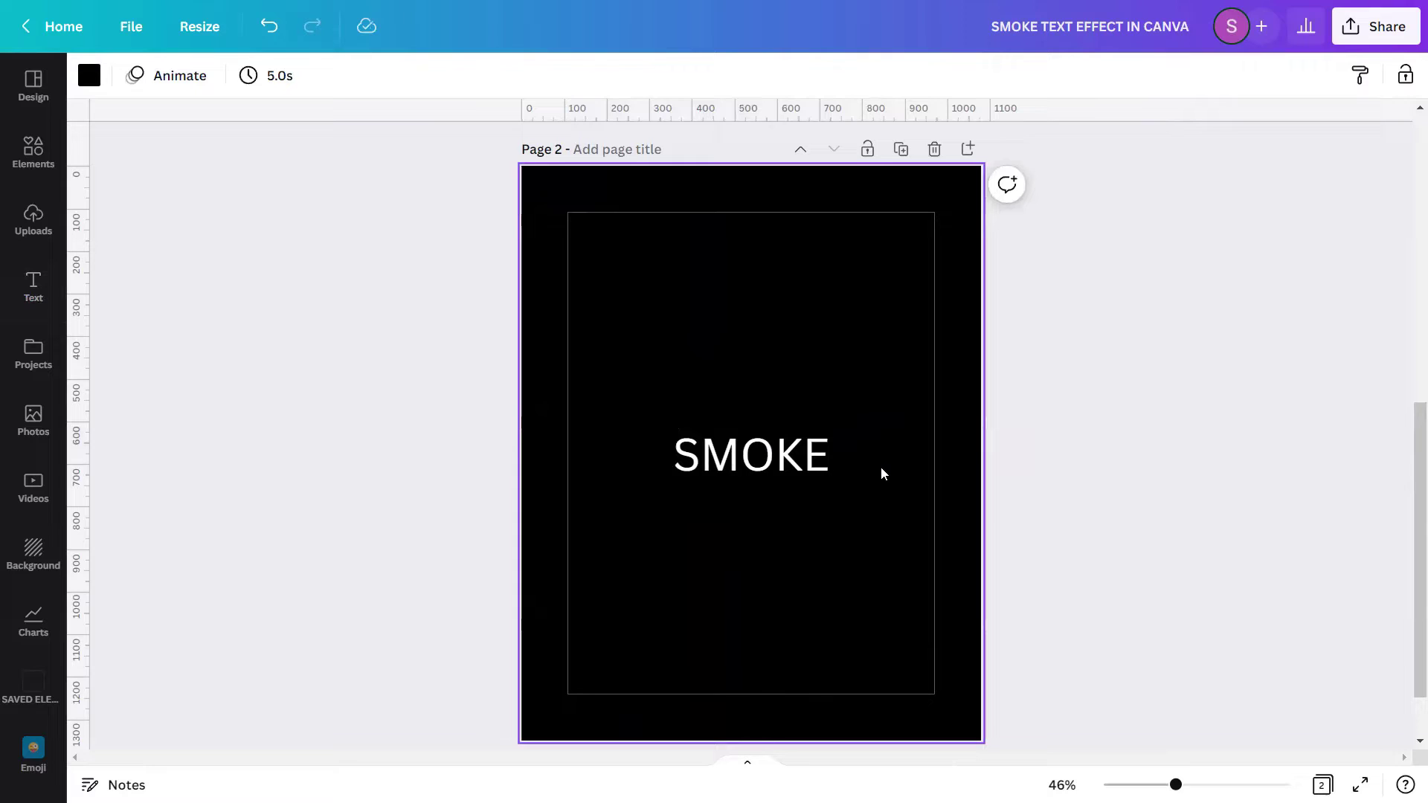
Set the SMOKE heading in Champion Gothic Feather at font size 290
{"action": "left_click", "coordinate": [812, 461]}
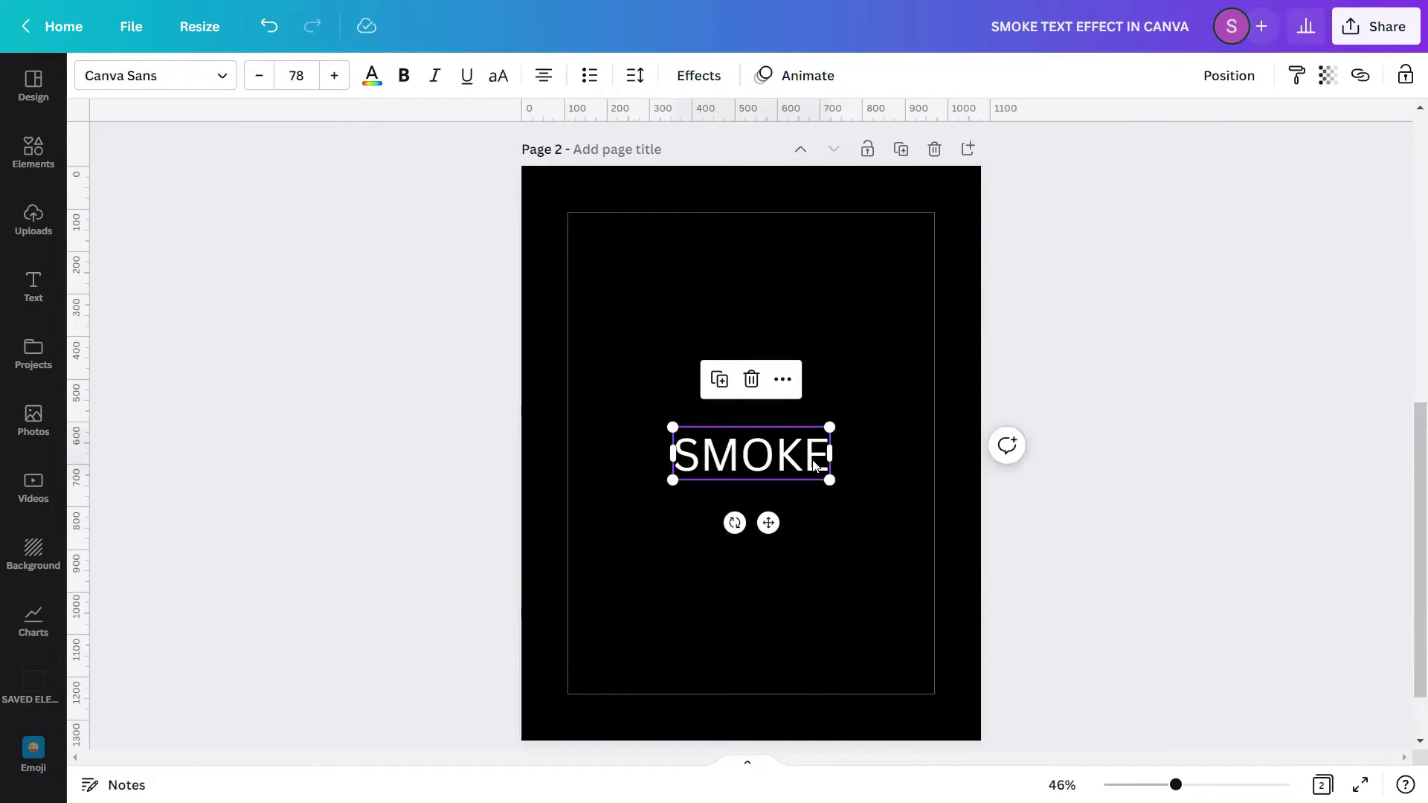
{"action": "left_click", "coordinate": [214, 75]}
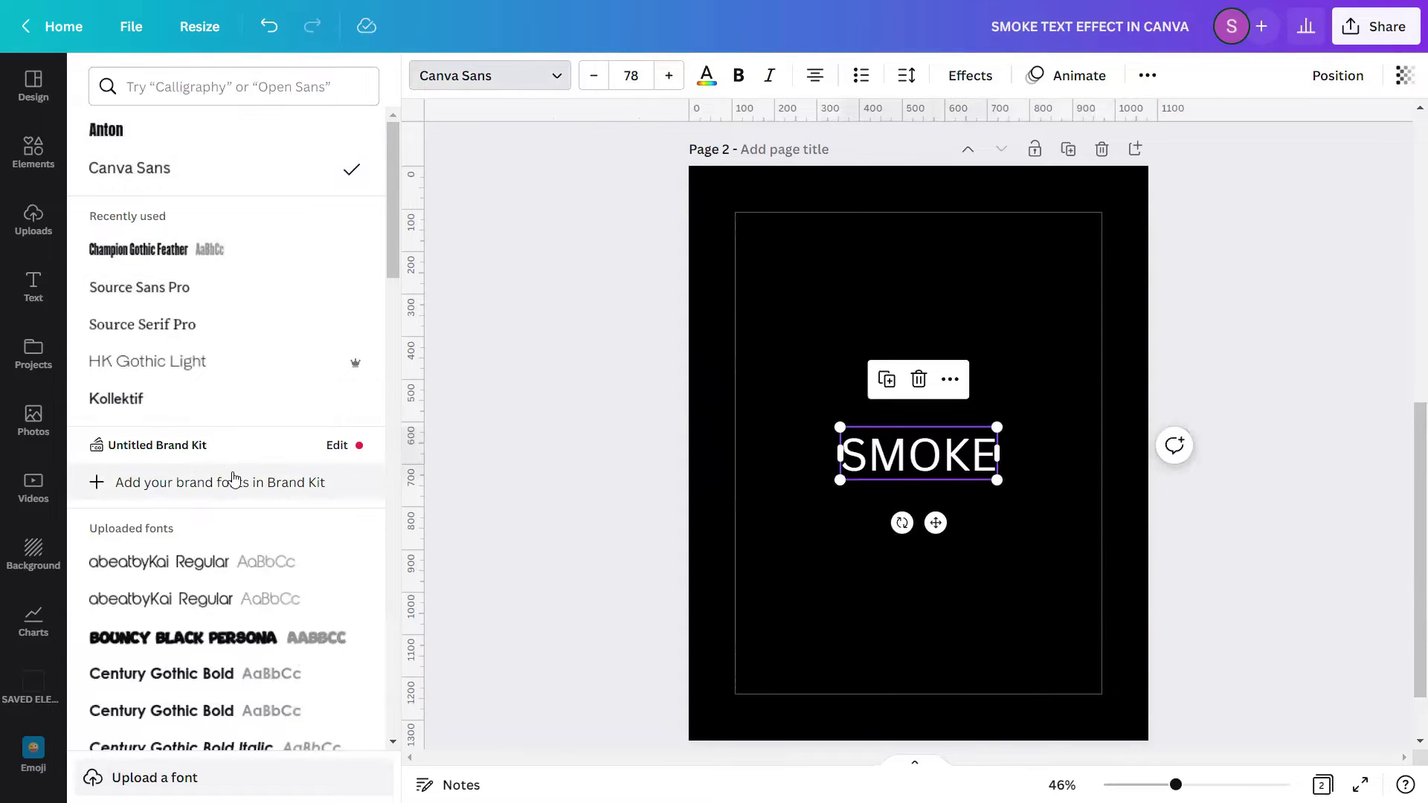
{"action": "scroll", "coordinate": [230, 480], "scroll_direction": "down", "scroll_amount": 5}
{"action": "scroll", "coordinate": [231, 480], "scroll_direction": "down", "scroll_amount": 2}
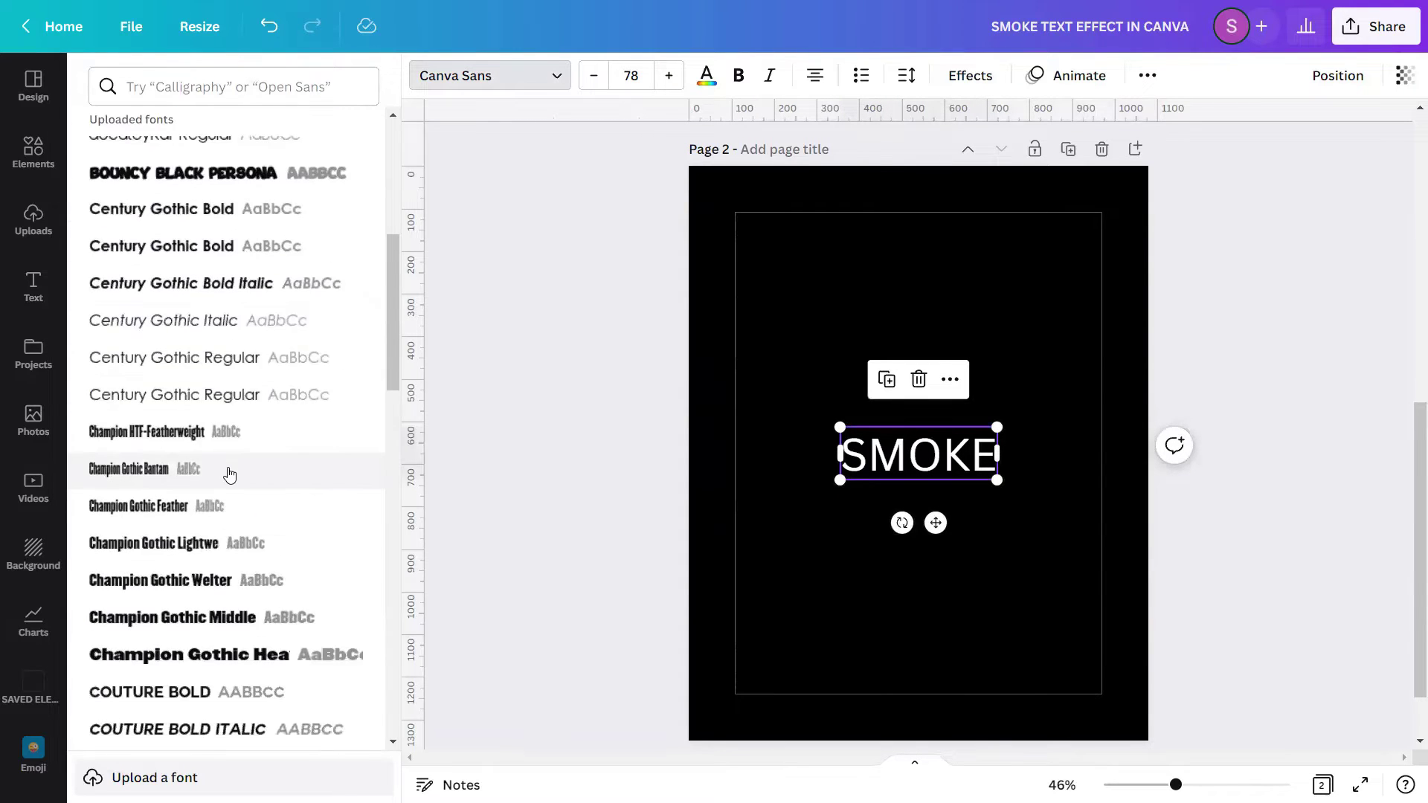
{"action": "scroll", "coordinate": [230, 475], "scroll_direction": "down", "scroll_amount": 1}
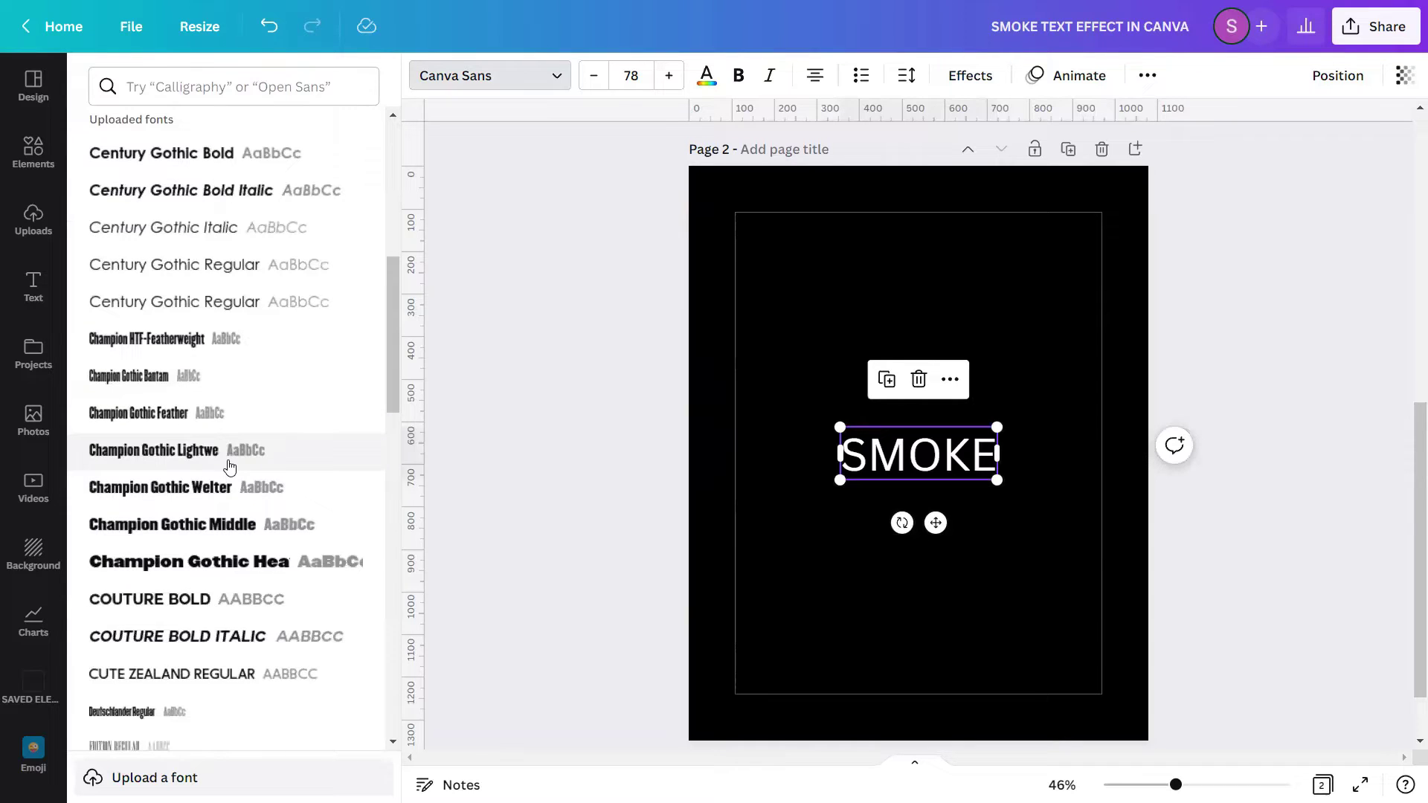
{"action": "left_click", "coordinate": [157, 423]}
{"action": "left_click", "coordinate": [615, 408]}
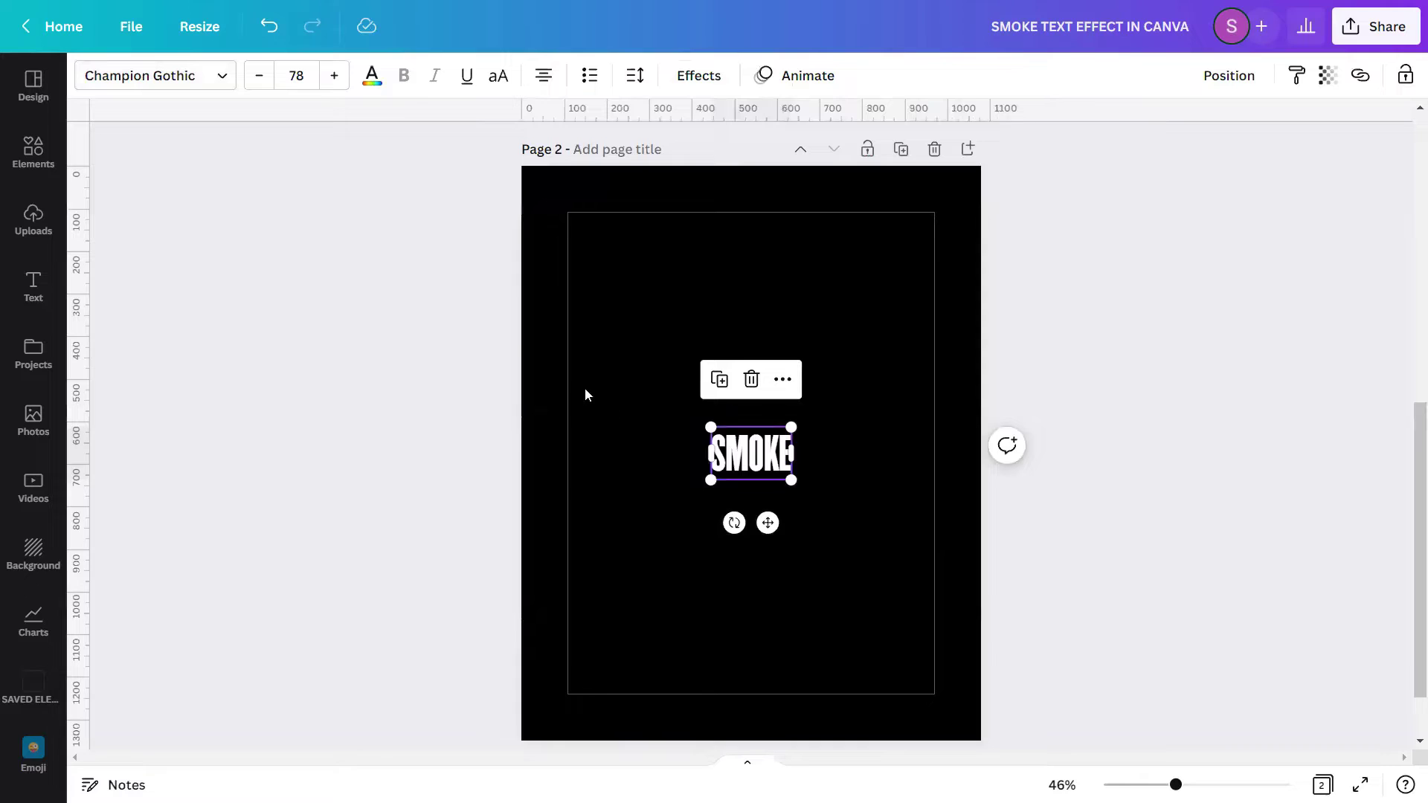
{"action": "left_click", "coordinate": [309, 69]}
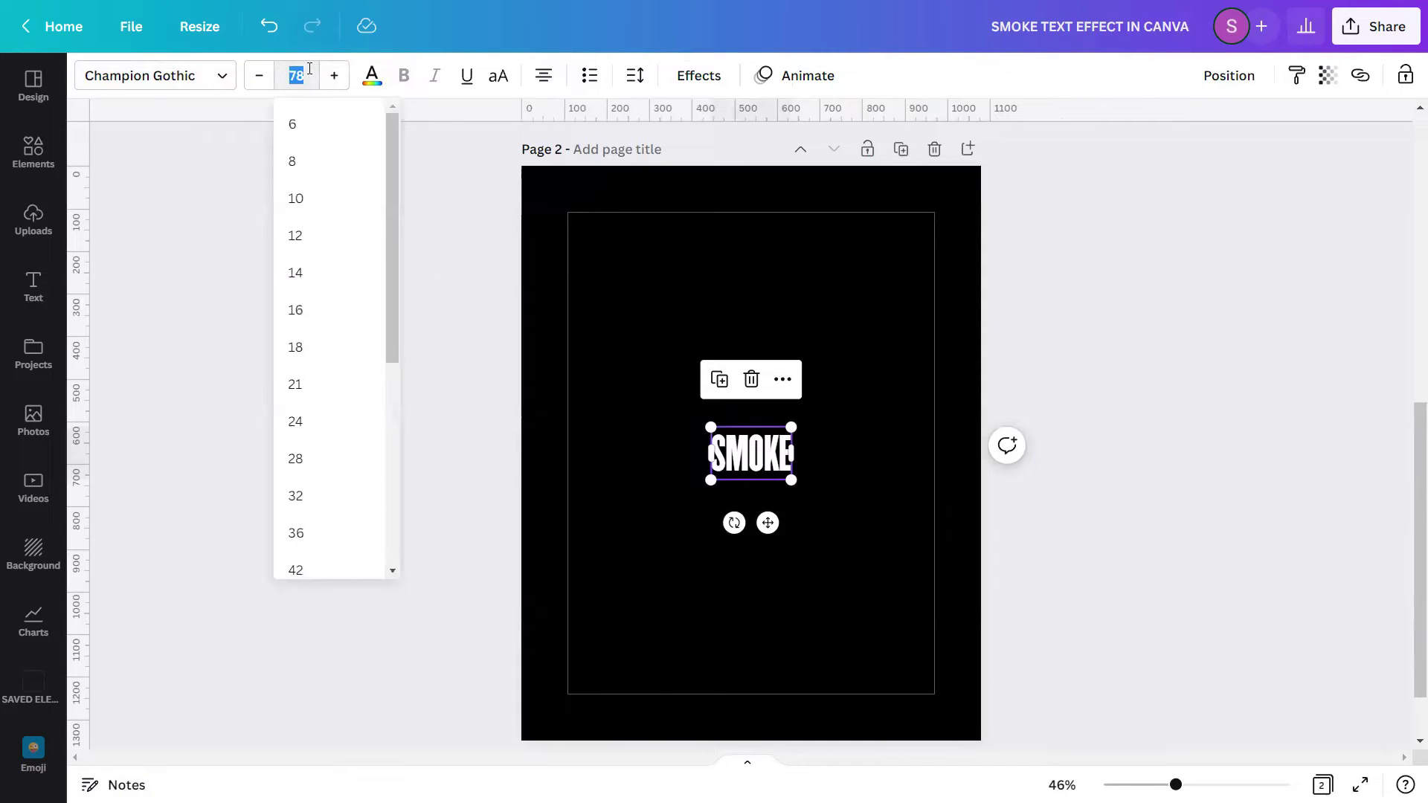
{"action": "type", "text": "190"}
{"action": "key", "text": "Return"}
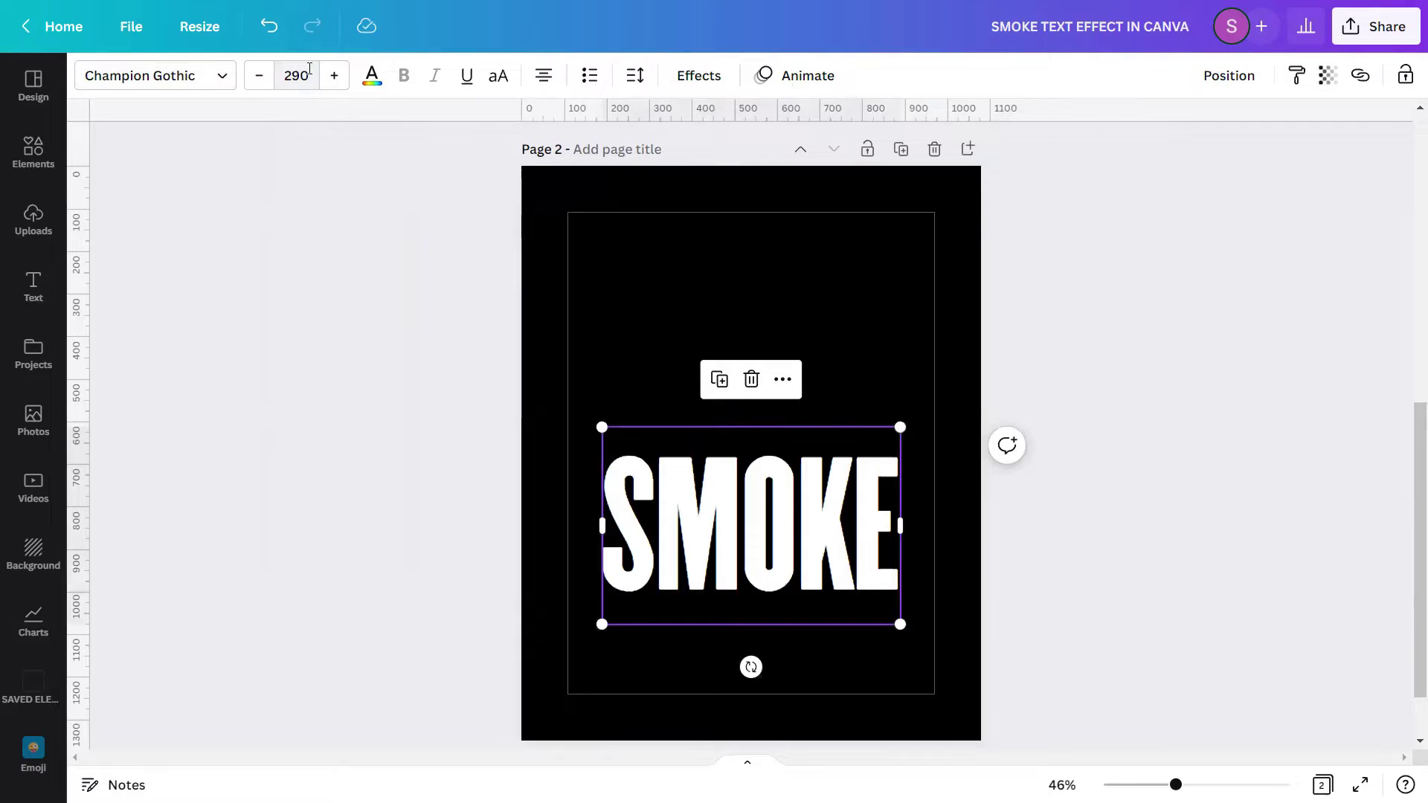
Colour the SMOKE text off-white with the custom hex #ECEFF3
{"action": "left_click", "coordinate": [372, 78]}
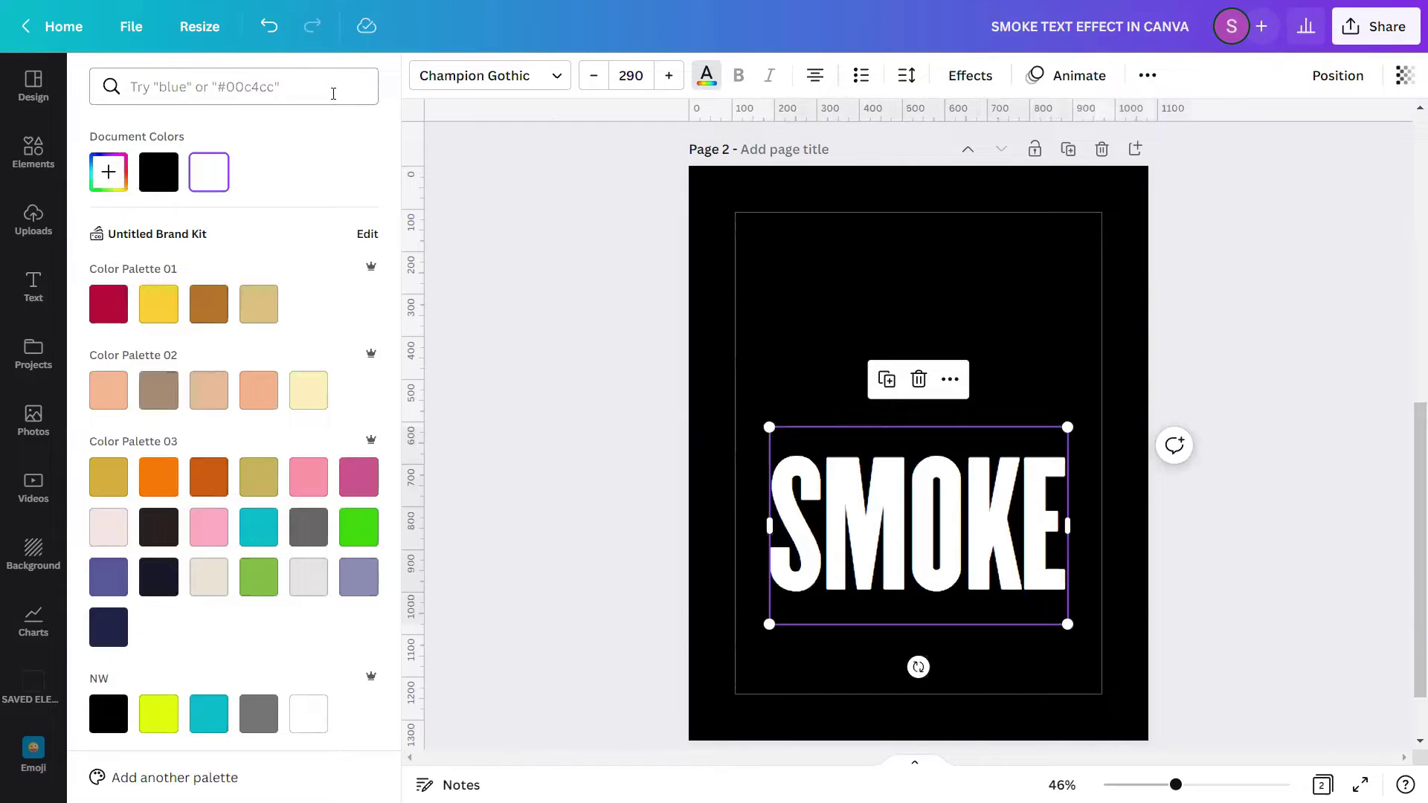
{"action": "left_click", "coordinate": [108, 169]}
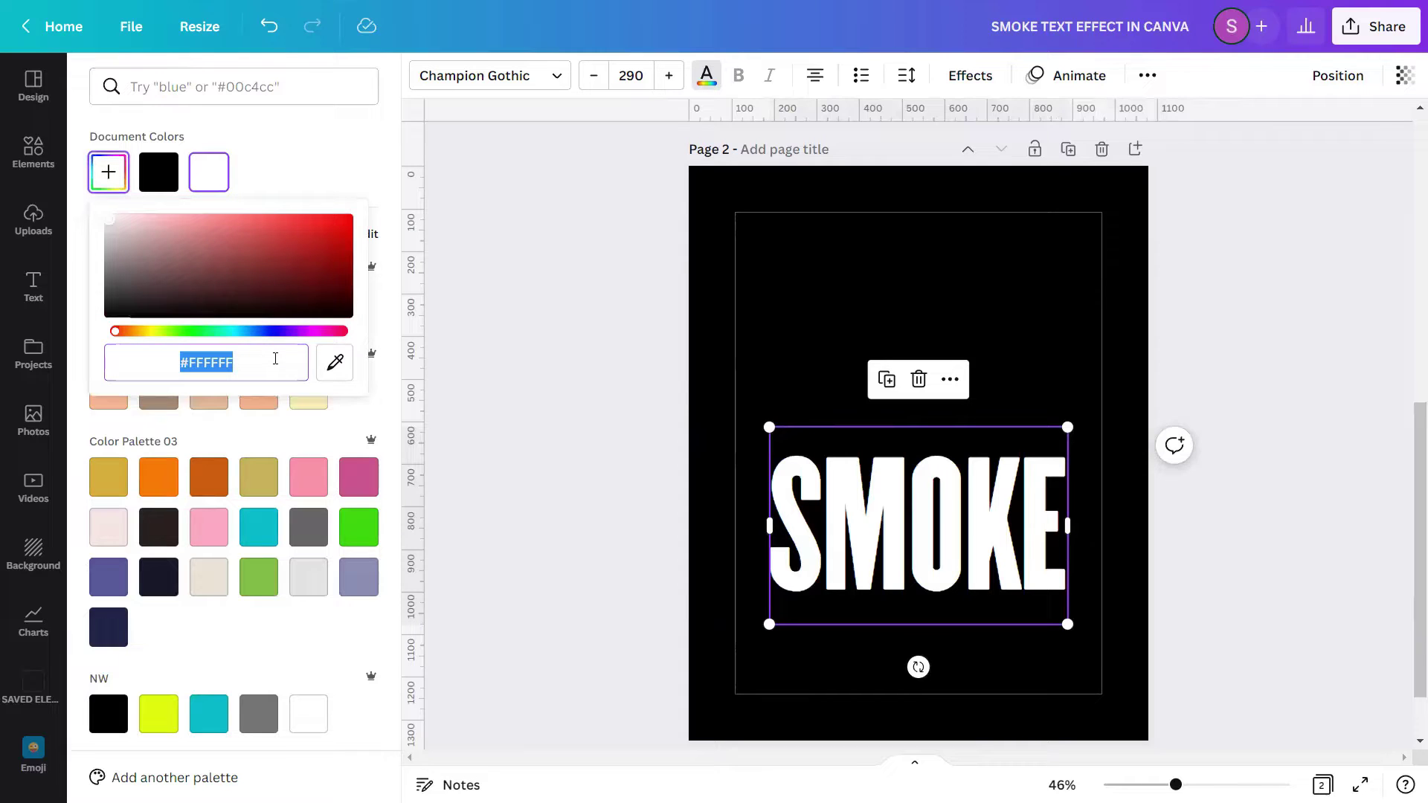
{"action": "type", "text": "#"}
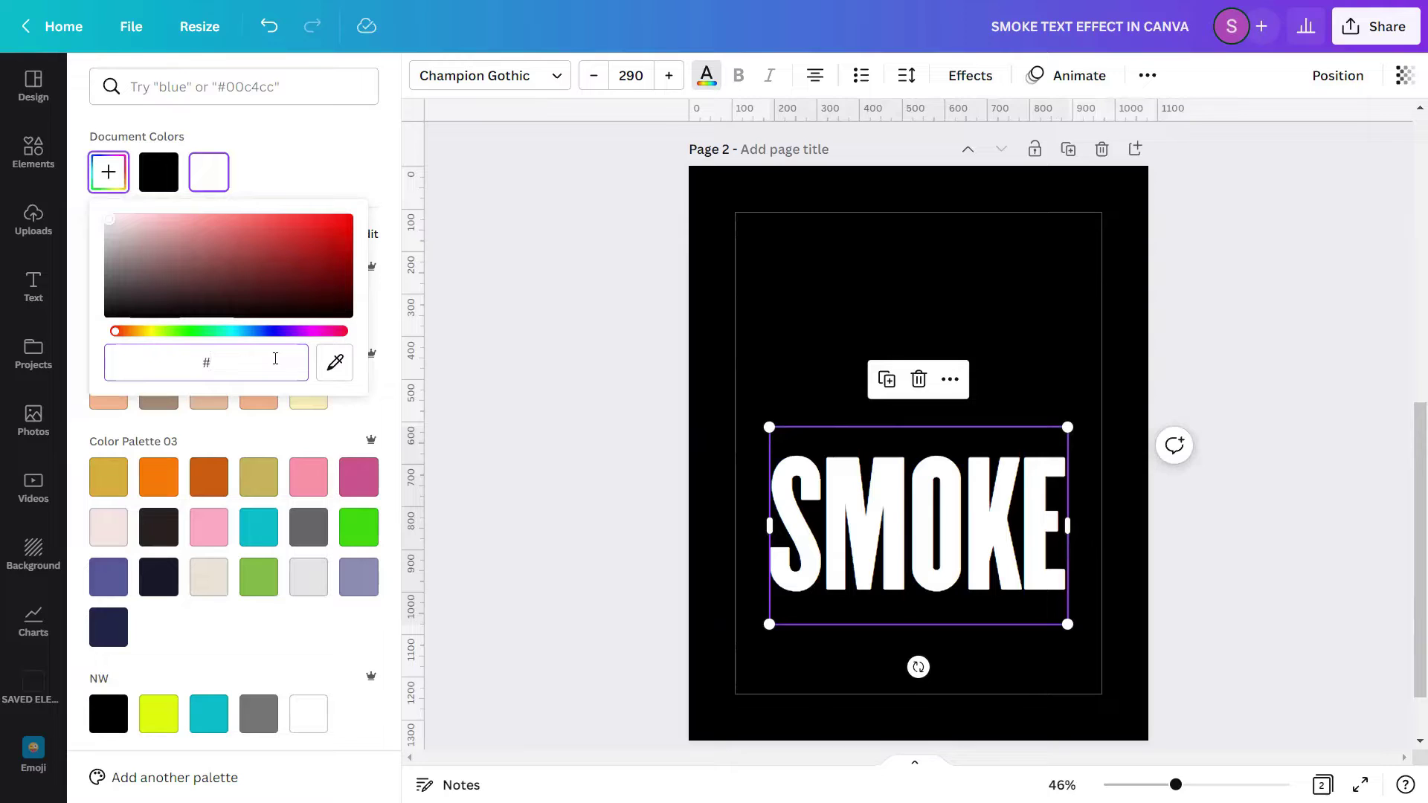
{"action": "type", "text": "EC"}
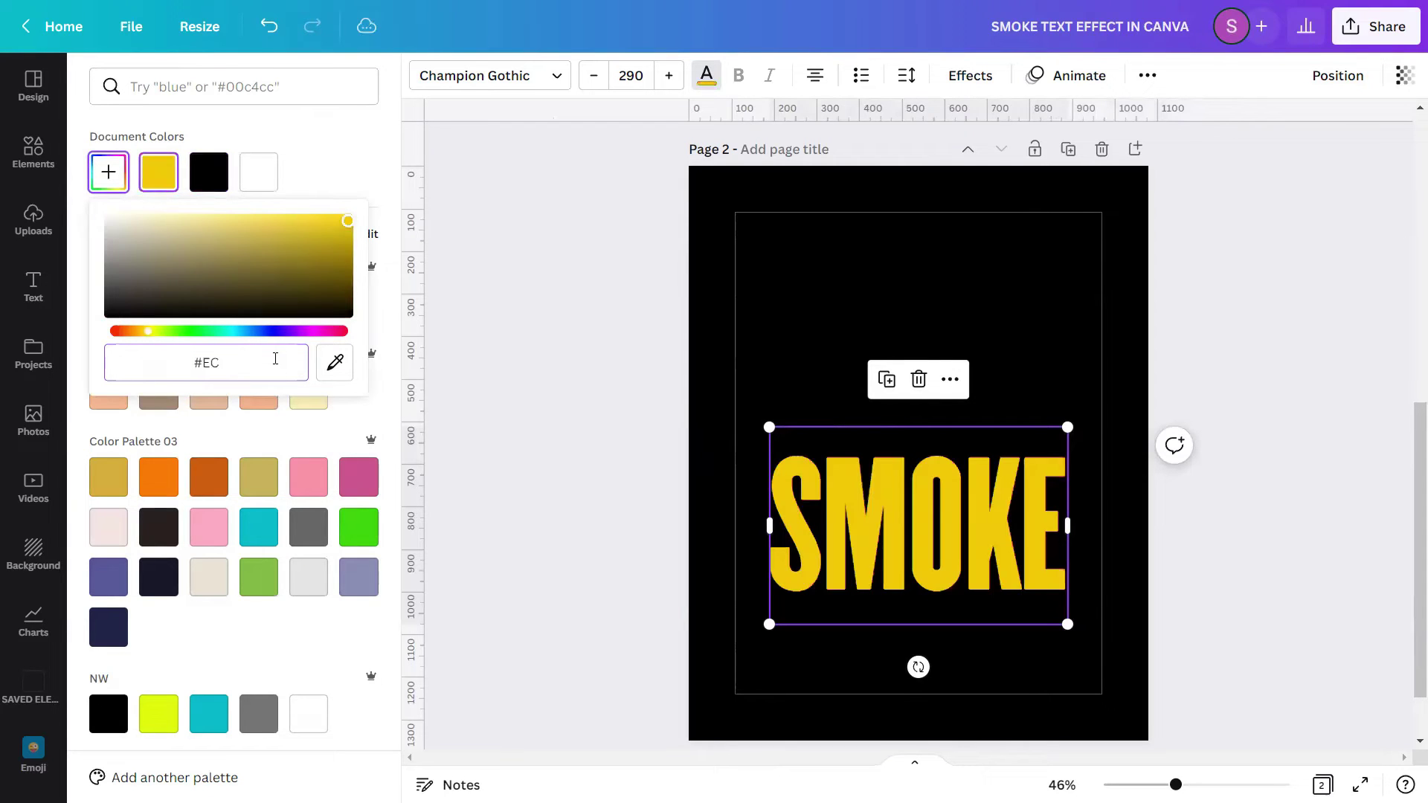
{"action": "type", "text": "E"}
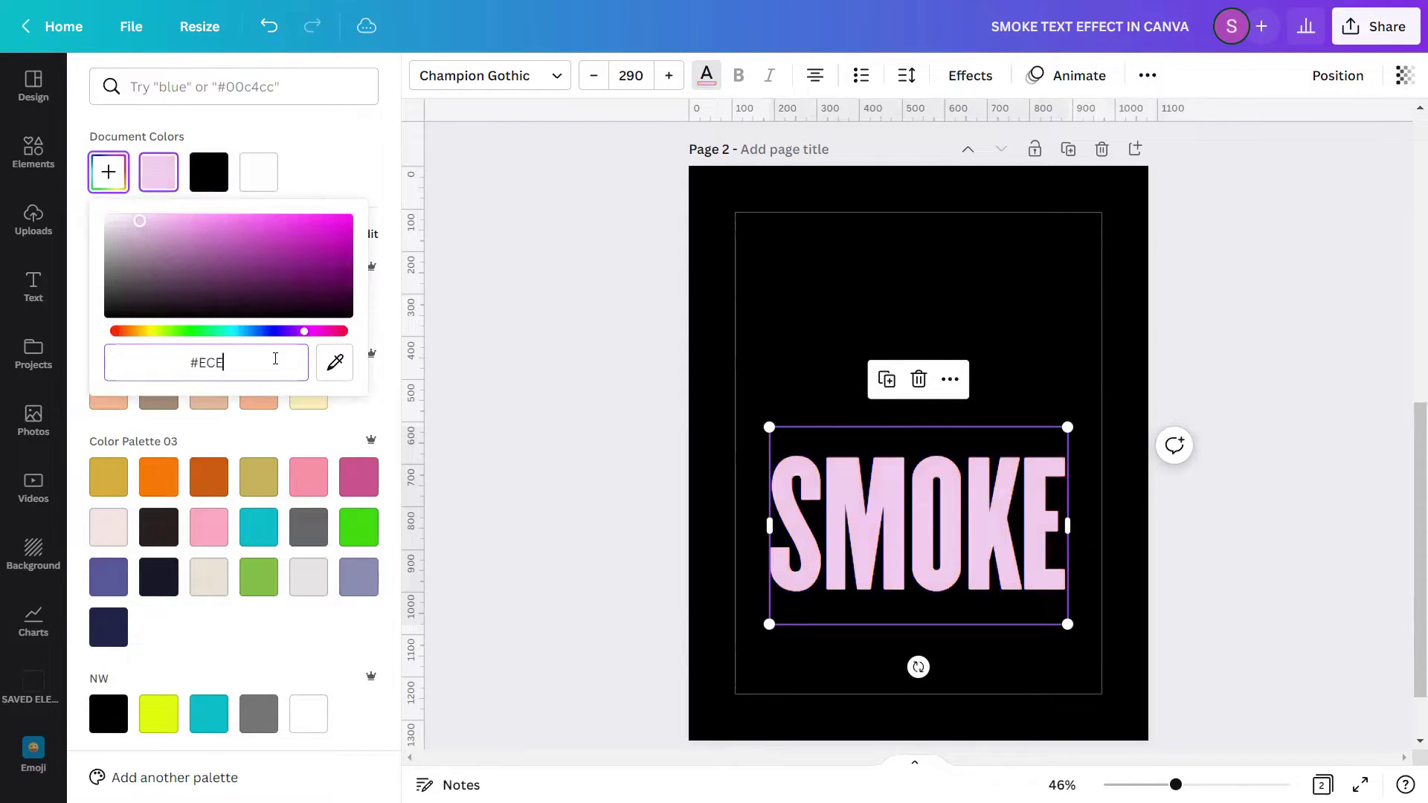
{"action": "type", "text": "FF3"}
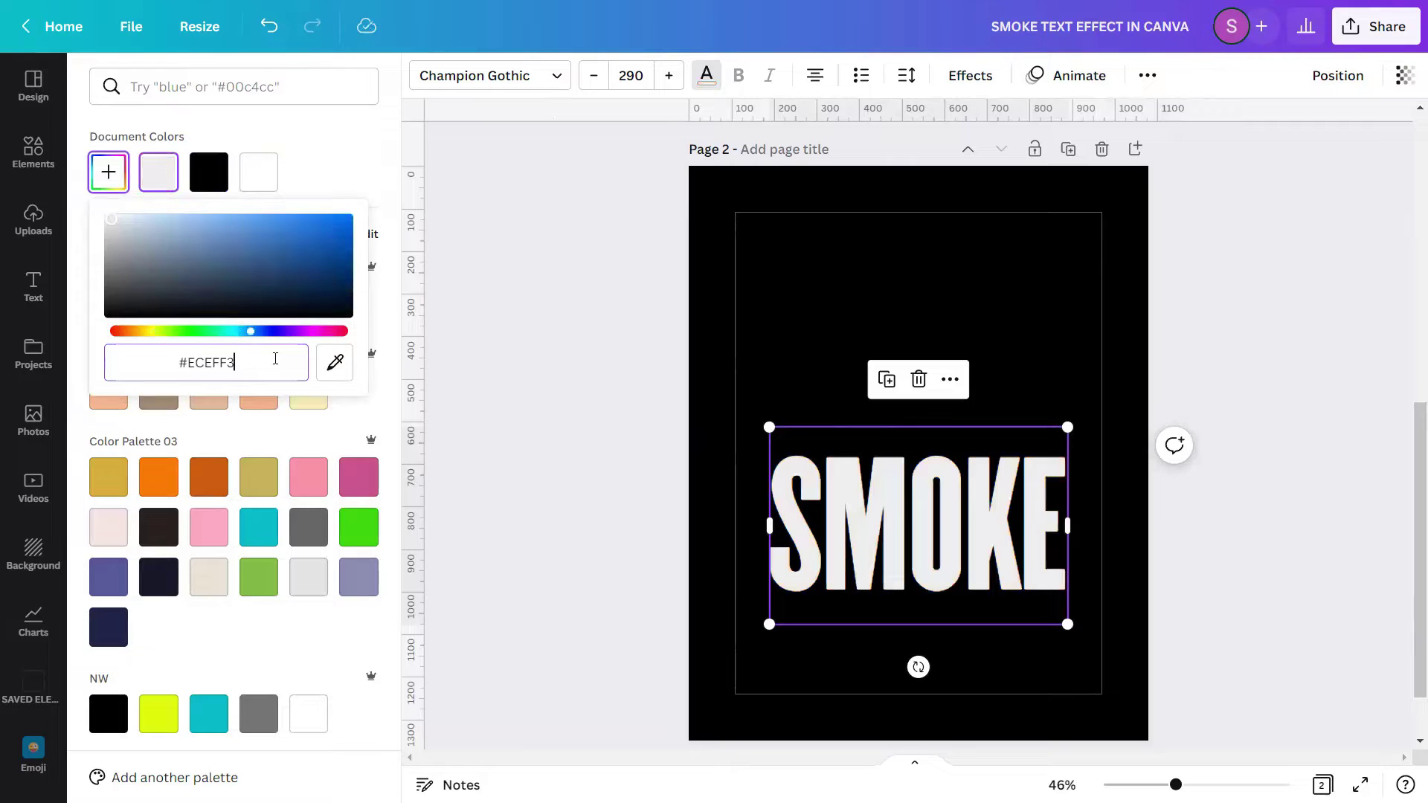
{"action": "key", "text": "Escape"}
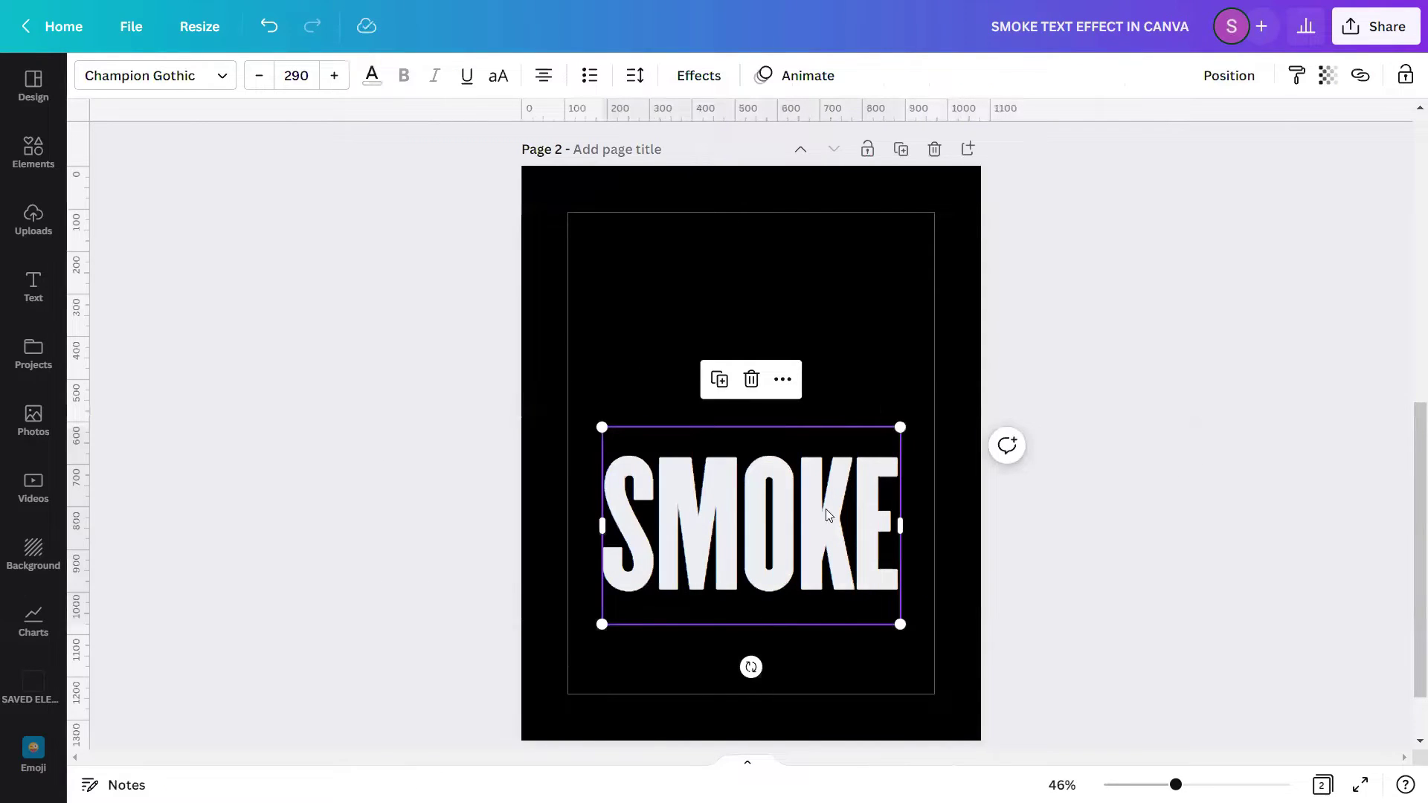
Move SMOKE up to the page centre and set line spacing 1.05 with middle anchoring
{"action": "left_click_drag", "start_coordinate": [810, 565], "coordinate": [811, 499]}
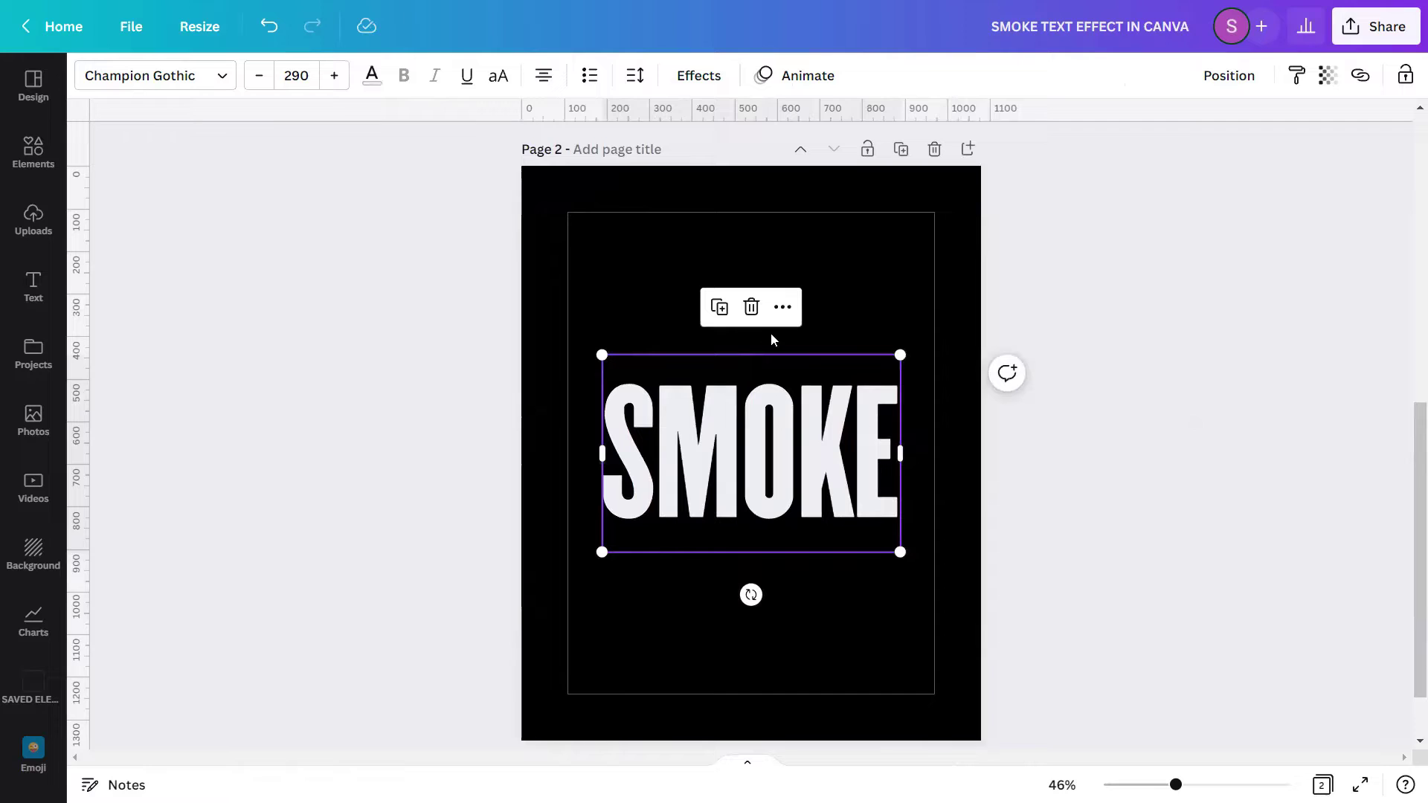
{"action": "left_click", "coordinate": [634, 77]}
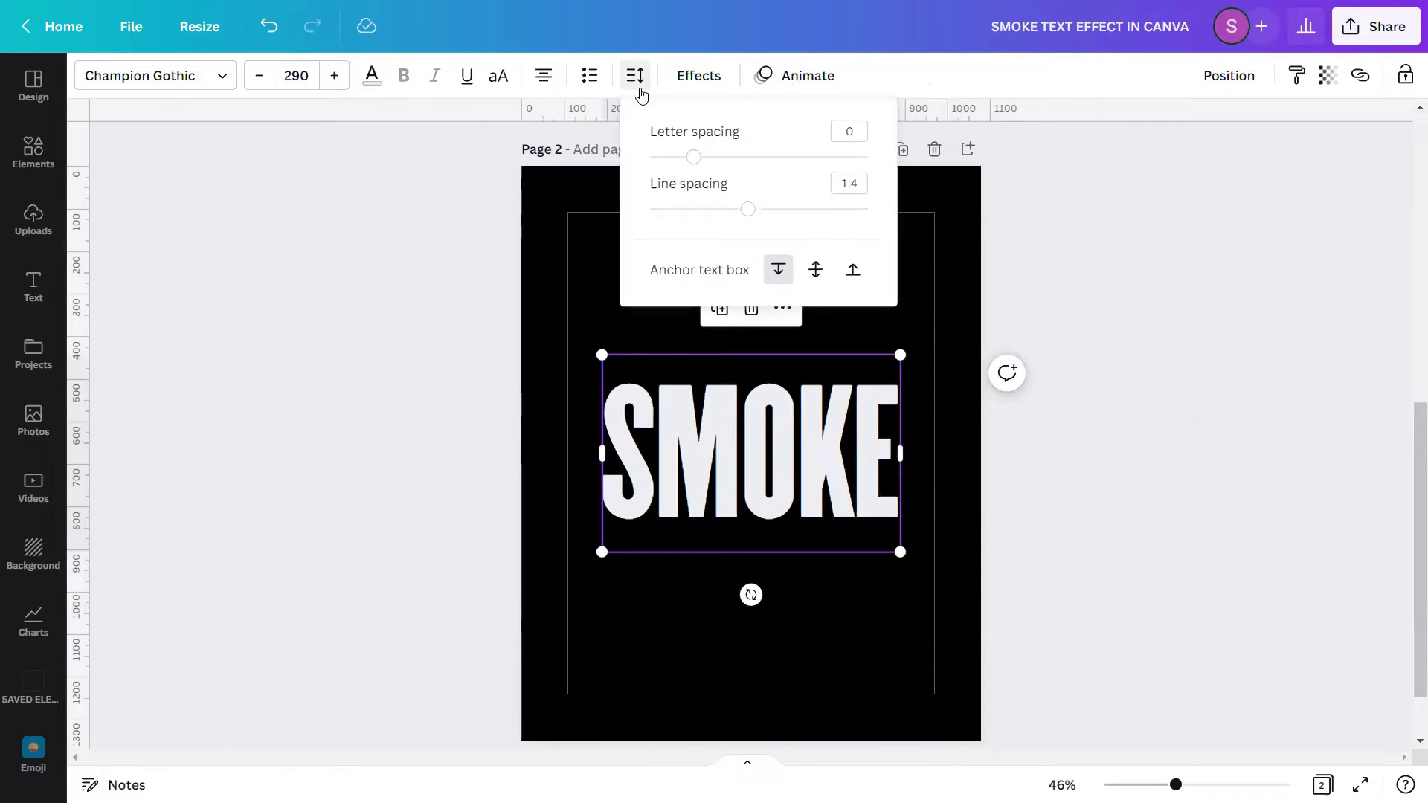
{"action": "left_click", "coordinate": [851, 134]}
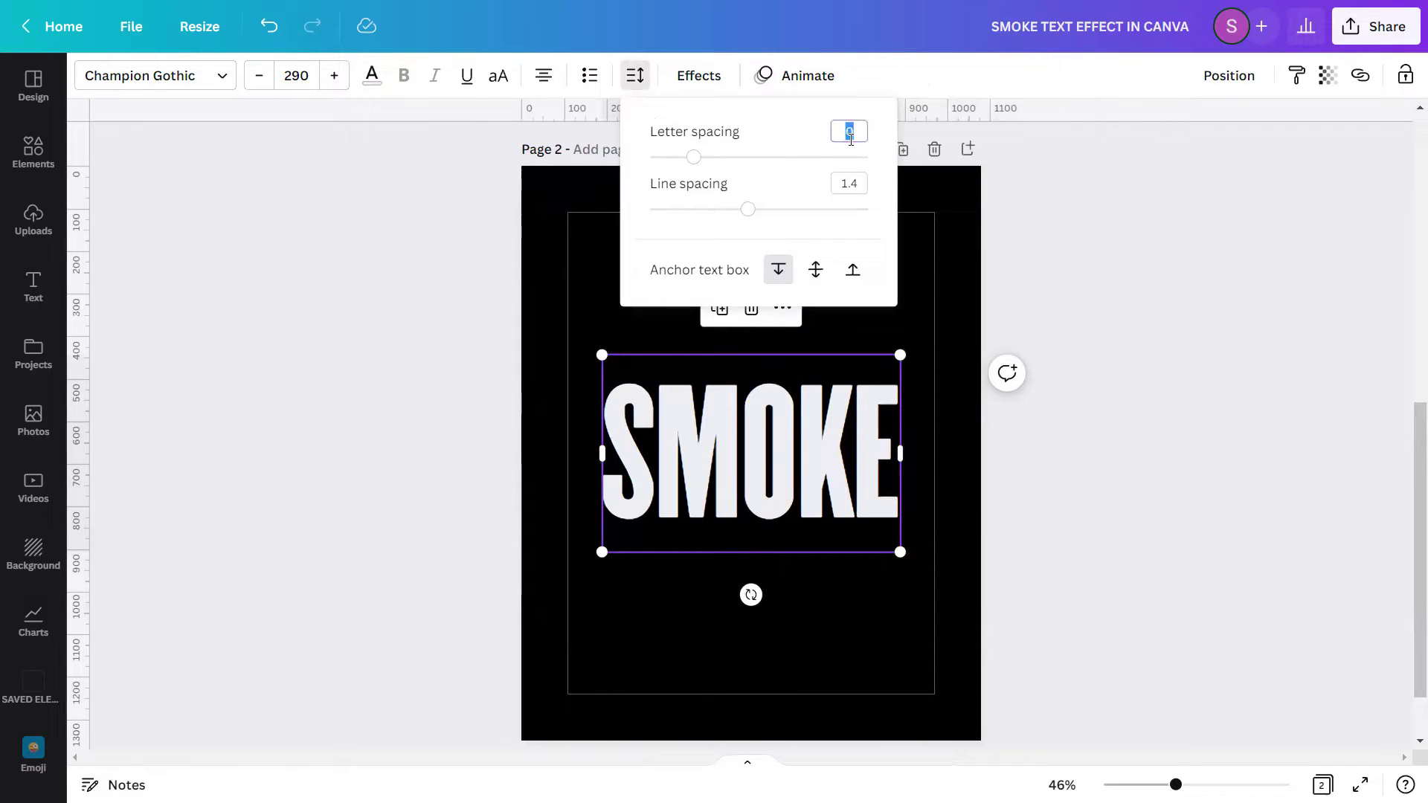
{"action": "left_click", "coordinate": [854, 182]}
{"action": "type", "text": "1.05"}
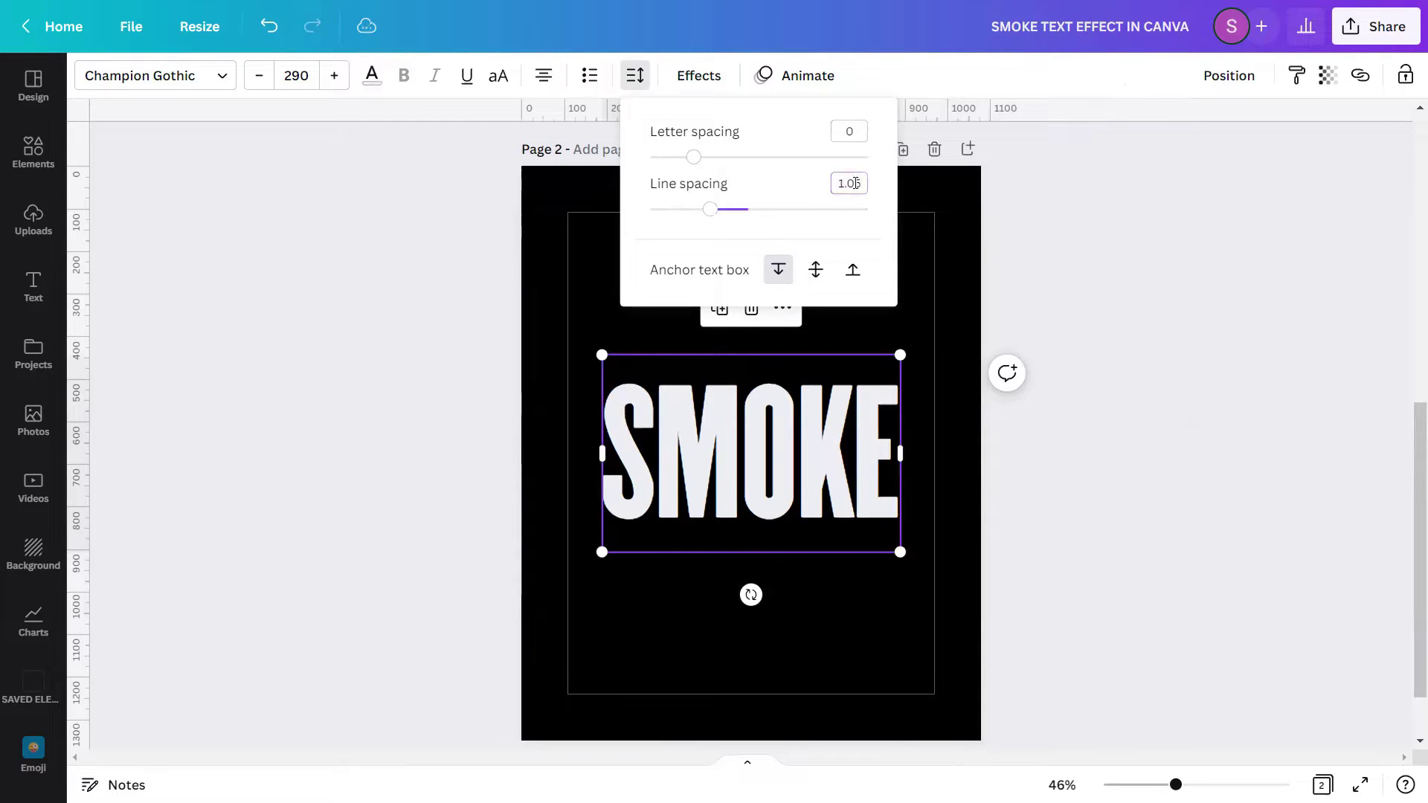
{"action": "left_click", "coordinate": [816, 277]}
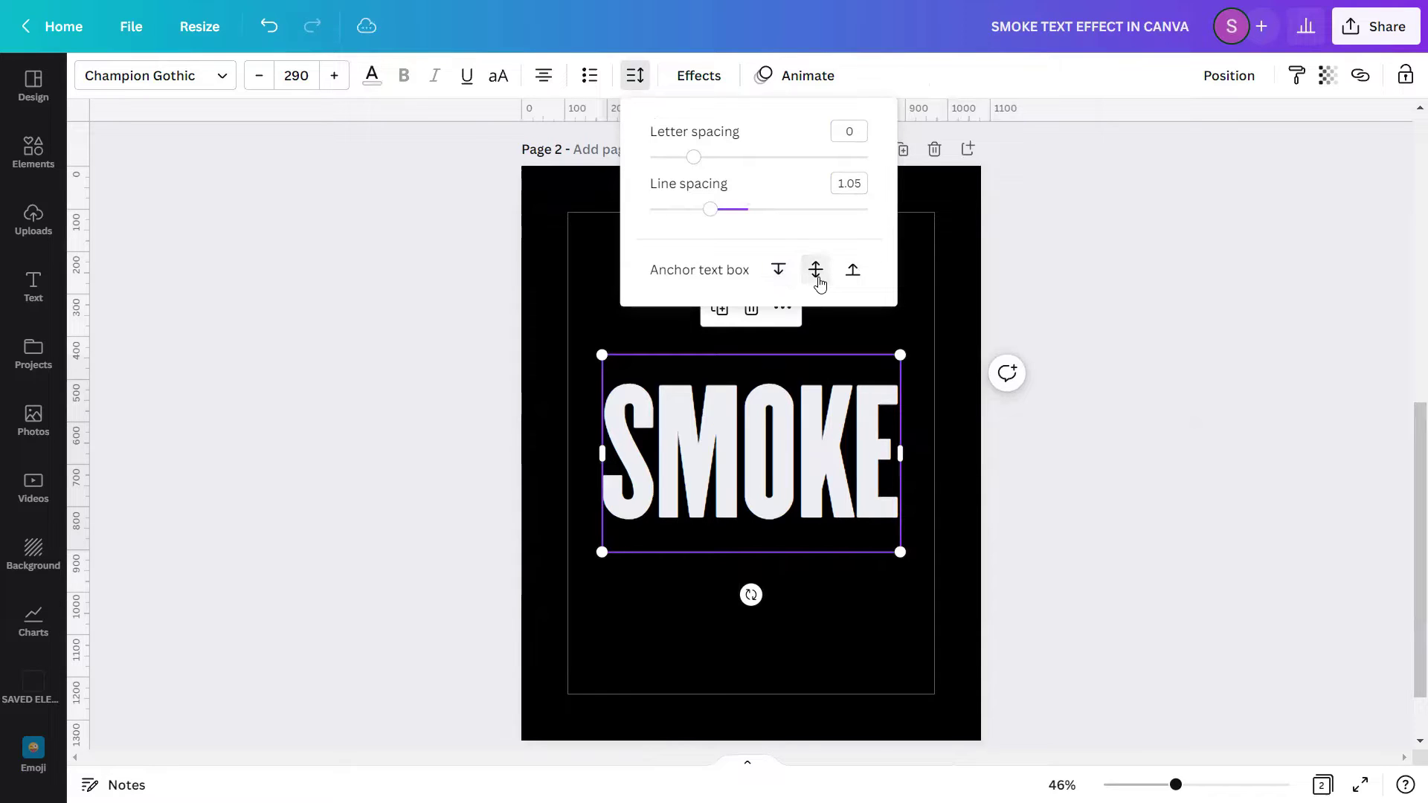
{"action": "left_click", "coordinate": [983, 437]}
{"action": "left_click", "coordinate": [983, 437]}
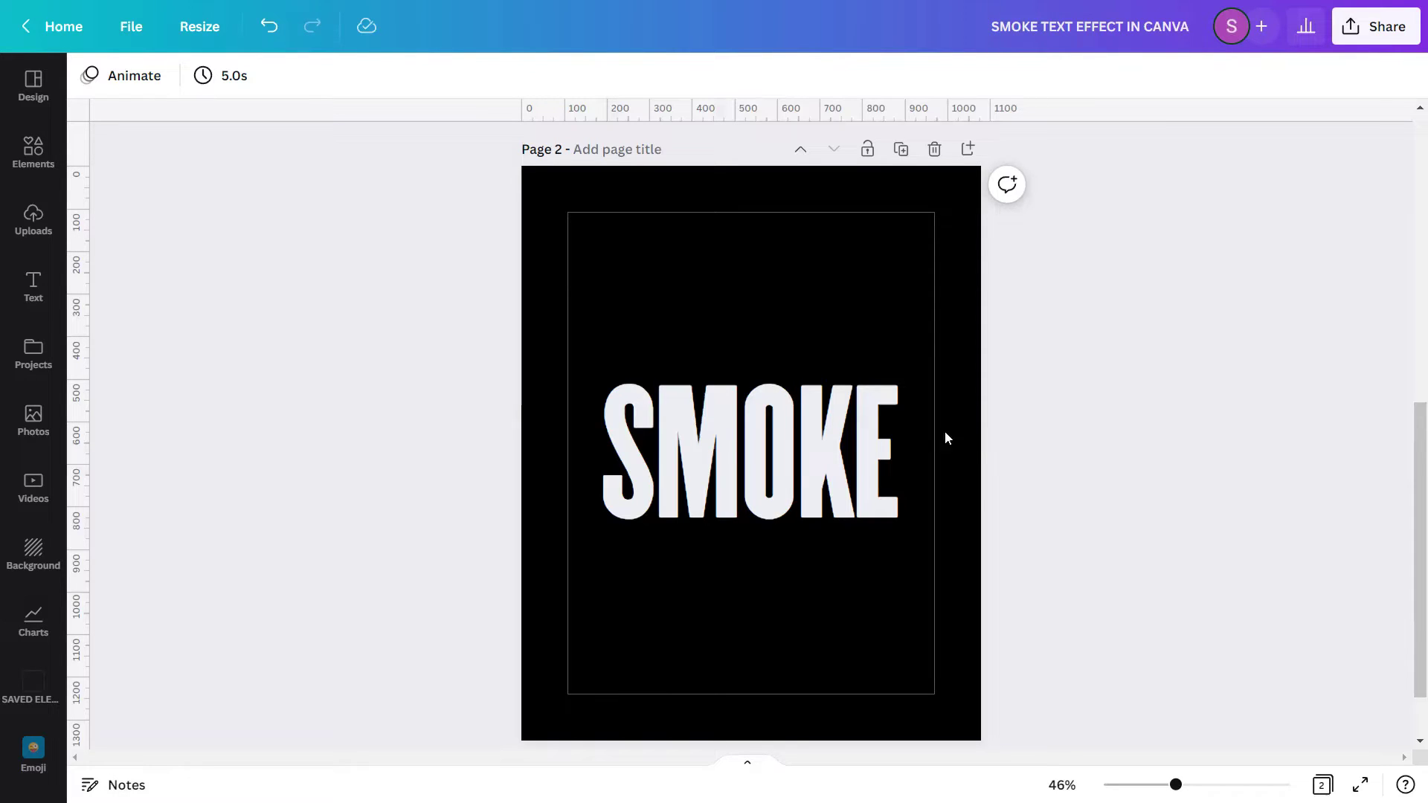
Apply the Neon effect to SMOKE with its intensity lowered to 1
{"action": "left_click", "coordinate": [871, 433]}
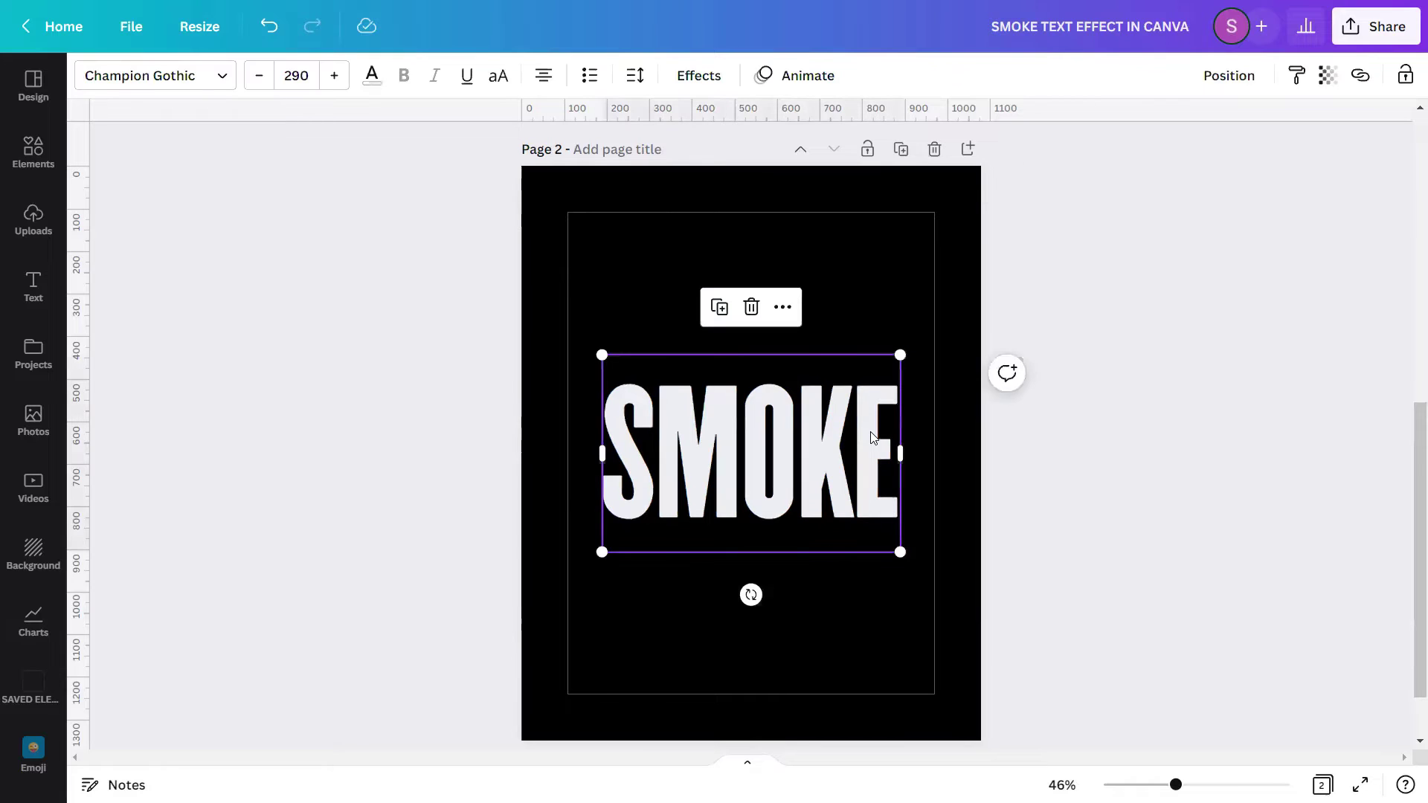
{"action": "left_click", "coordinate": [698, 75]}
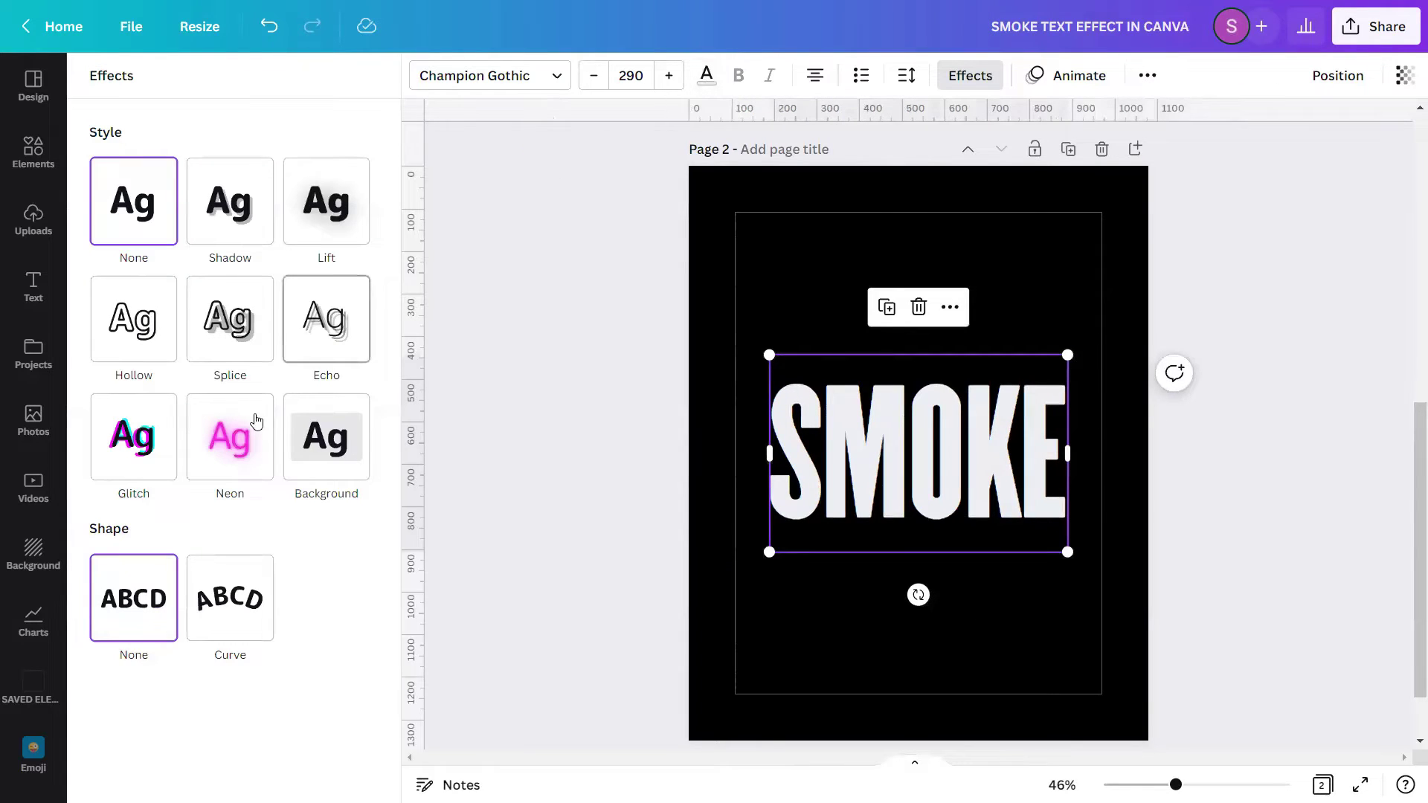
{"action": "left_click", "coordinate": [232, 435]}
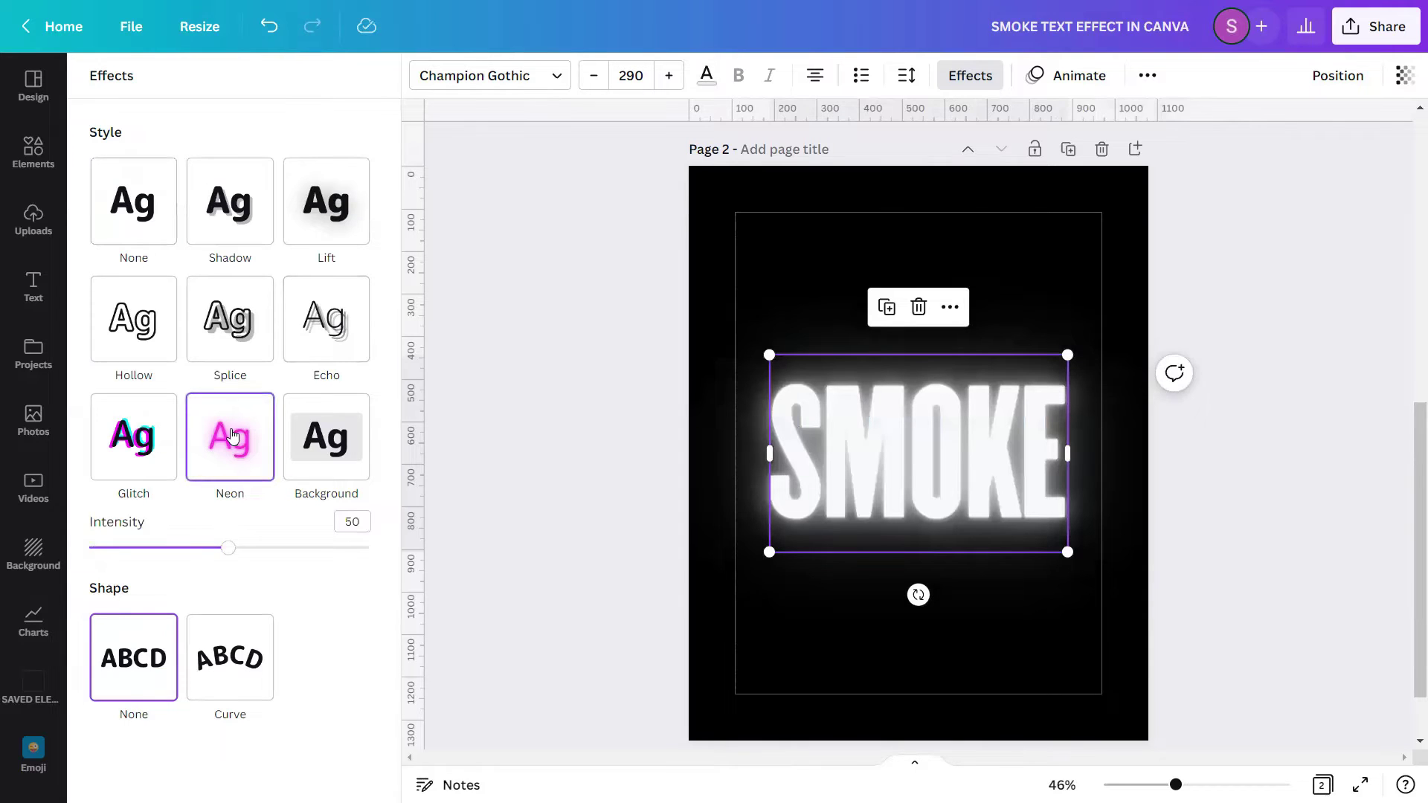
{"action": "left_click_drag", "start_coordinate": [228, 547], "coordinate": [72, 556]}
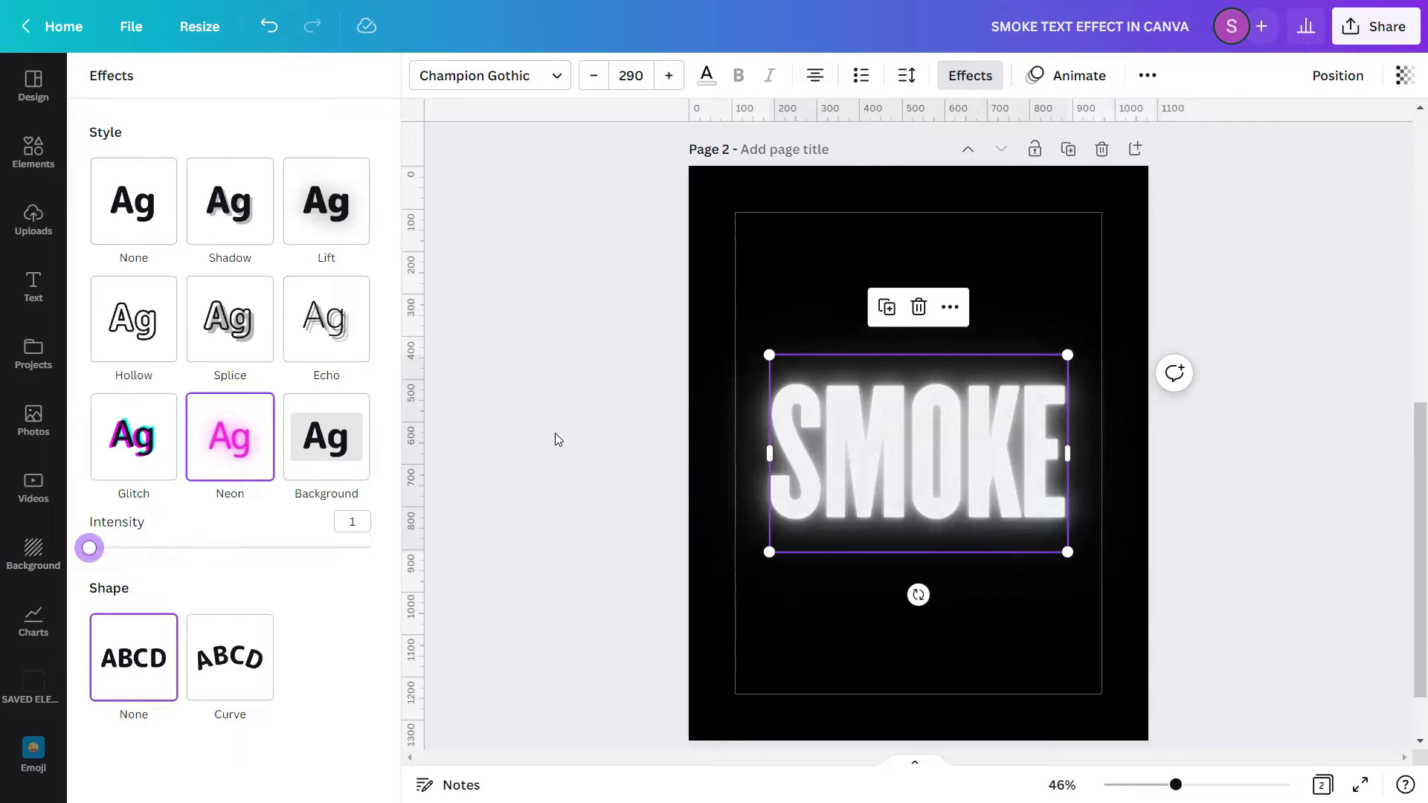
{"action": "key", "text": "Escape"}
{"action": "left_click", "coordinate": [1088, 412]}
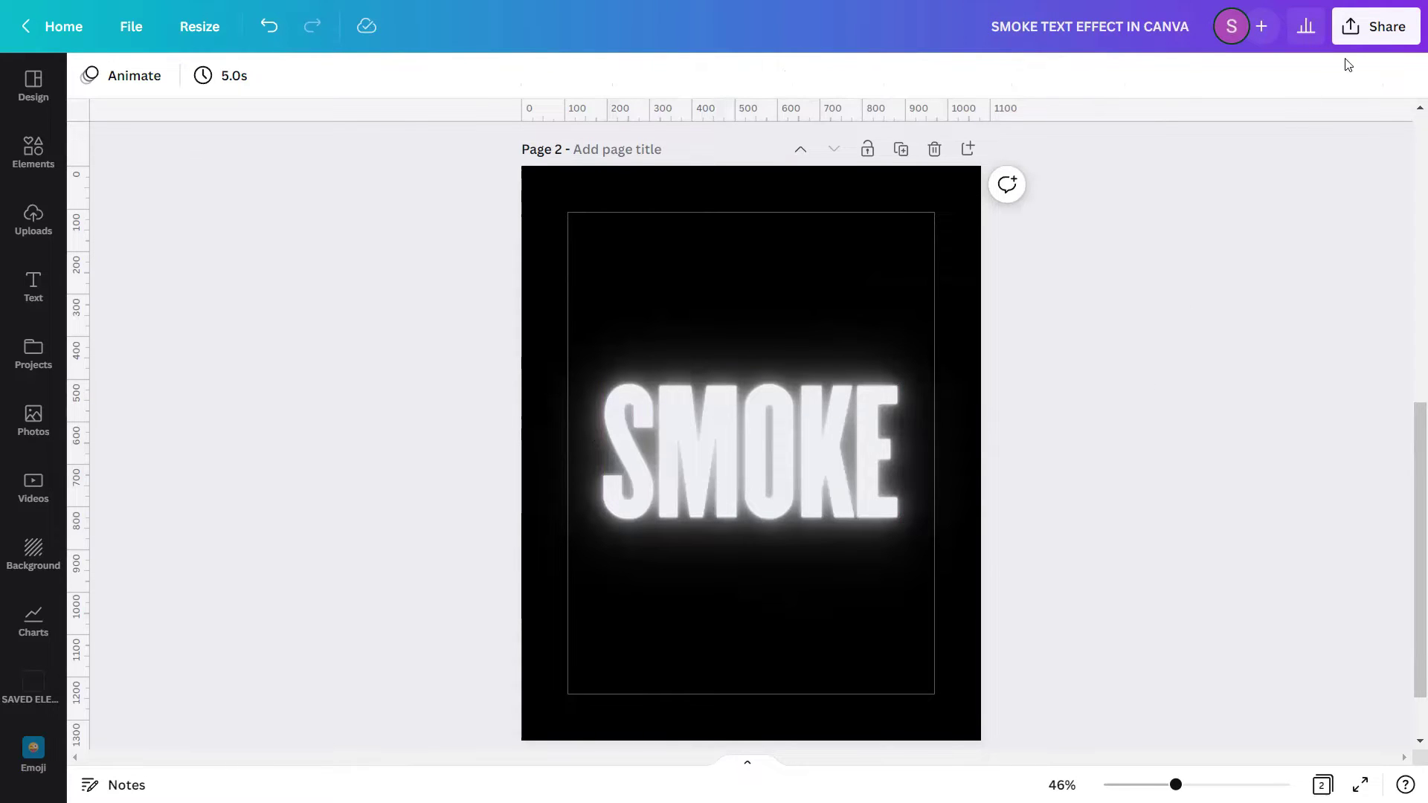
Download only page 2 as a size-3 PNG at 3,240 × 4,050 px
{"action": "left_click", "coordinate": [1374, 33]}
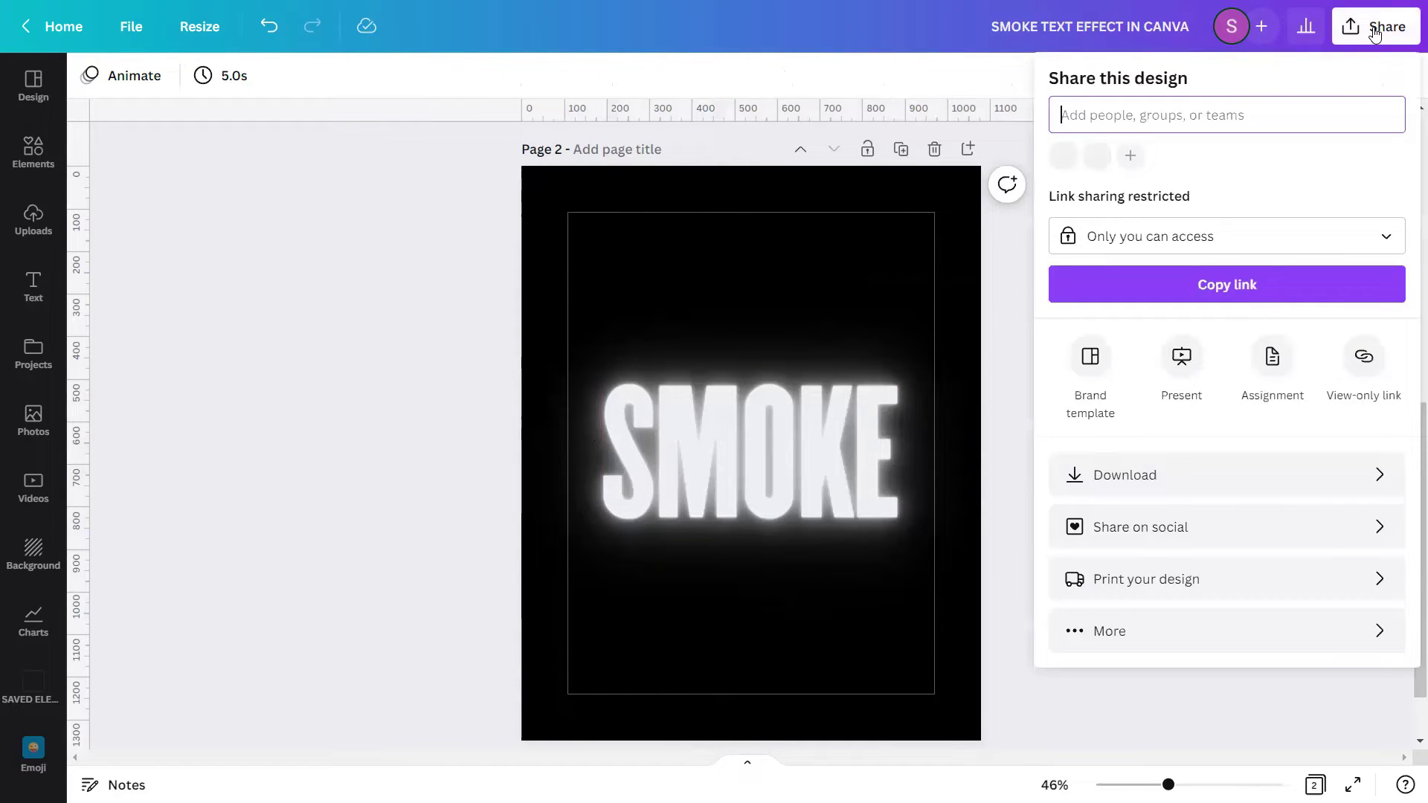
{"action": "left_click", "coordinate": [1236, 474]}
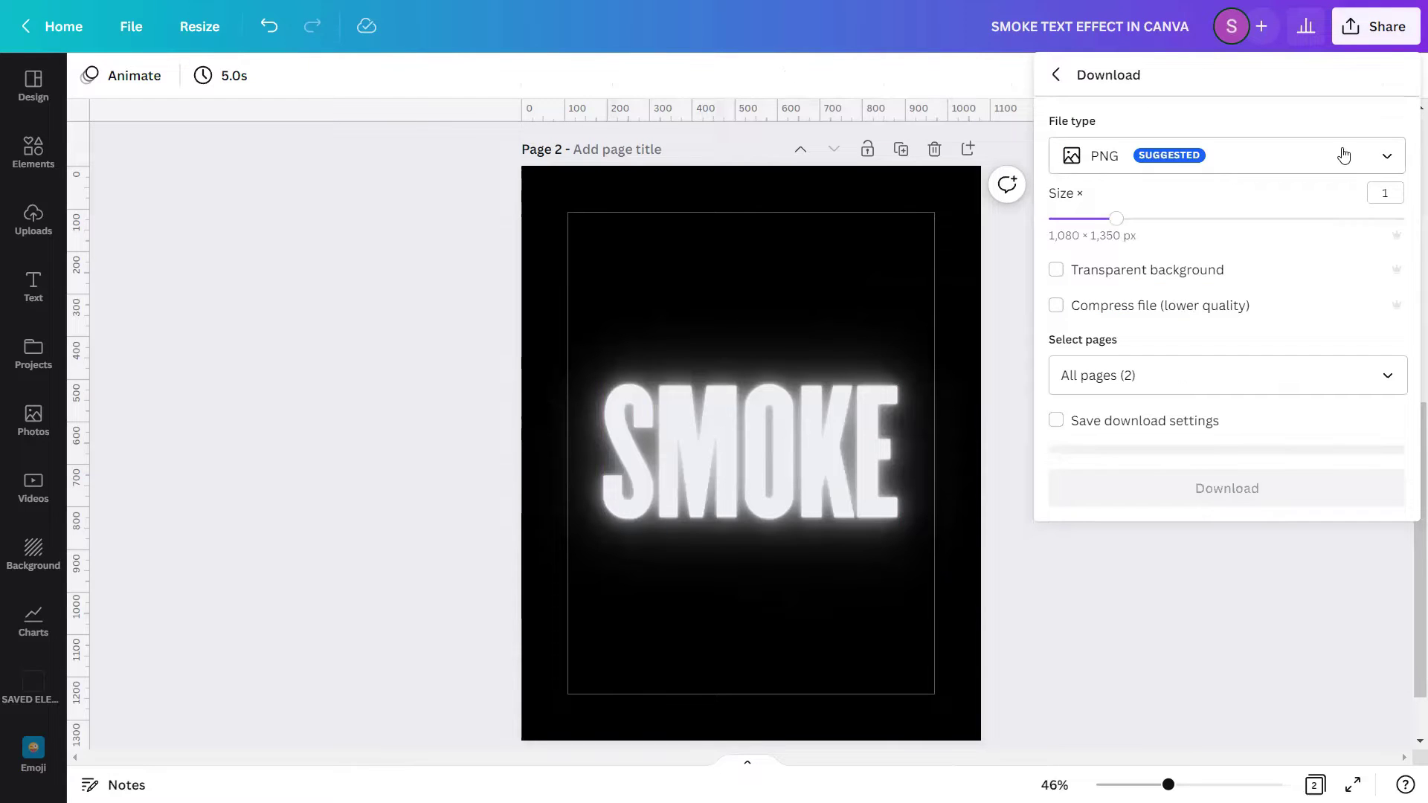
{"action": "double_click", "coordinate": [1385, 194]}
{"action": "type", "text": "3"}
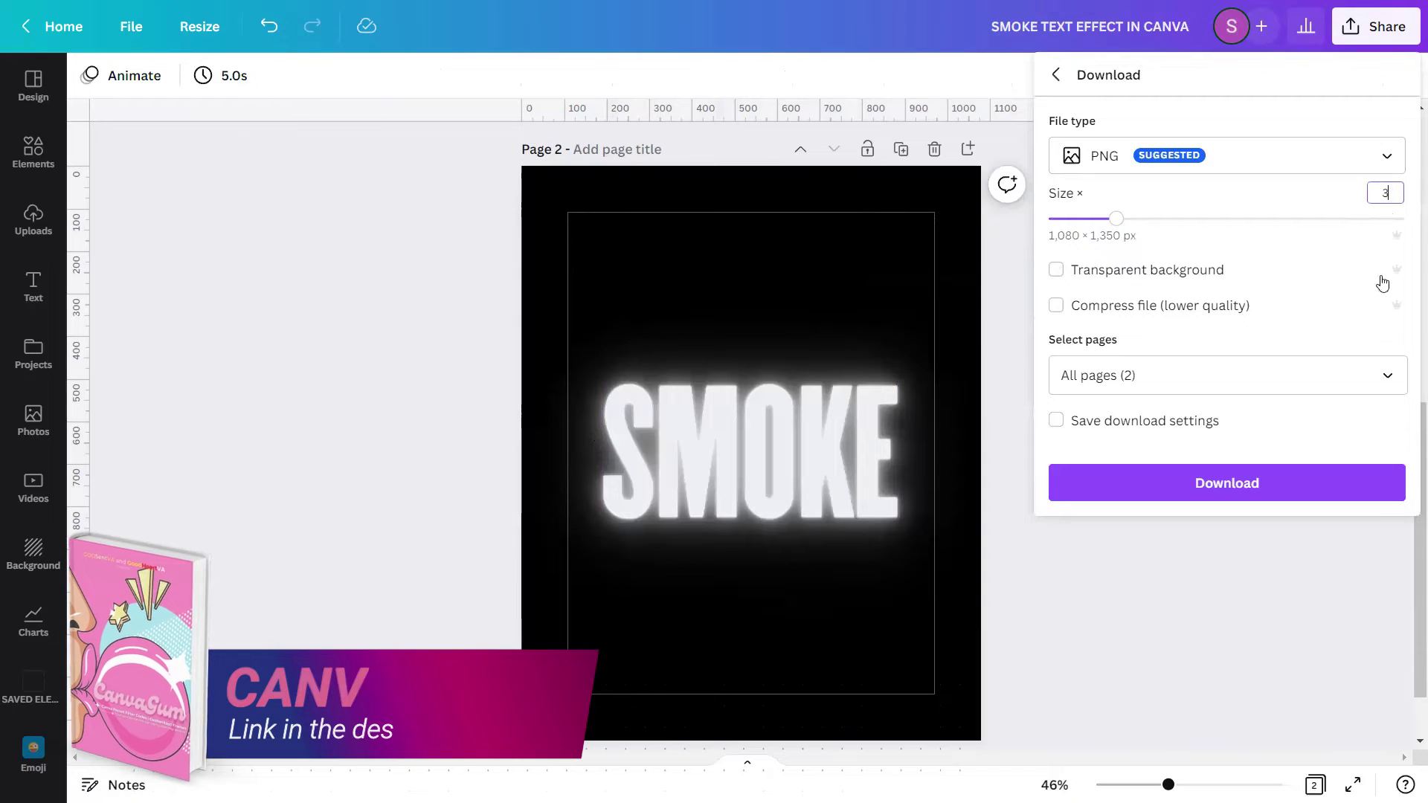
{"action": "left_click", "coordinate": [1371, 377]}
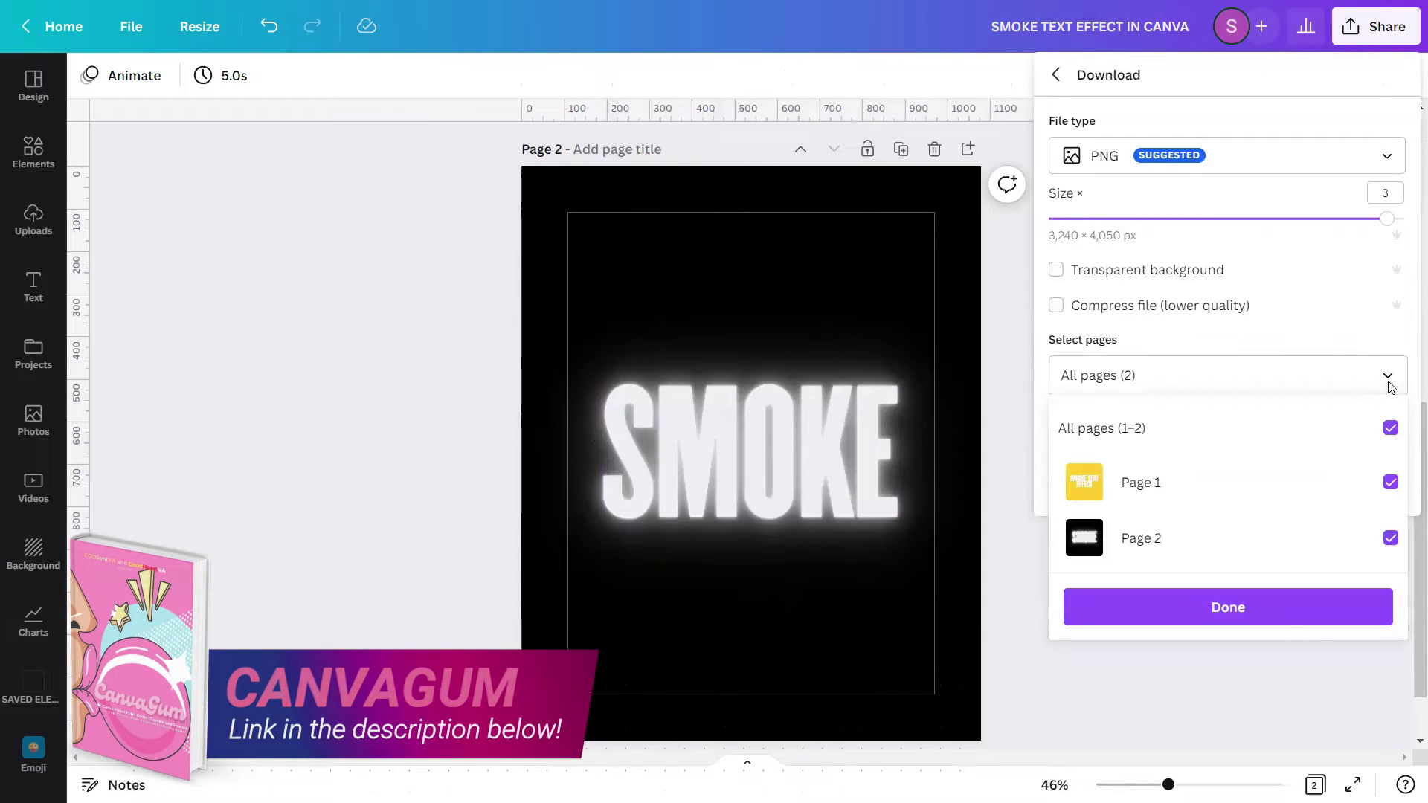
{"action": "left_click", "coordinate": [1389, 482]}
{"action": "left_click", "coordinate": [1342, 617]}
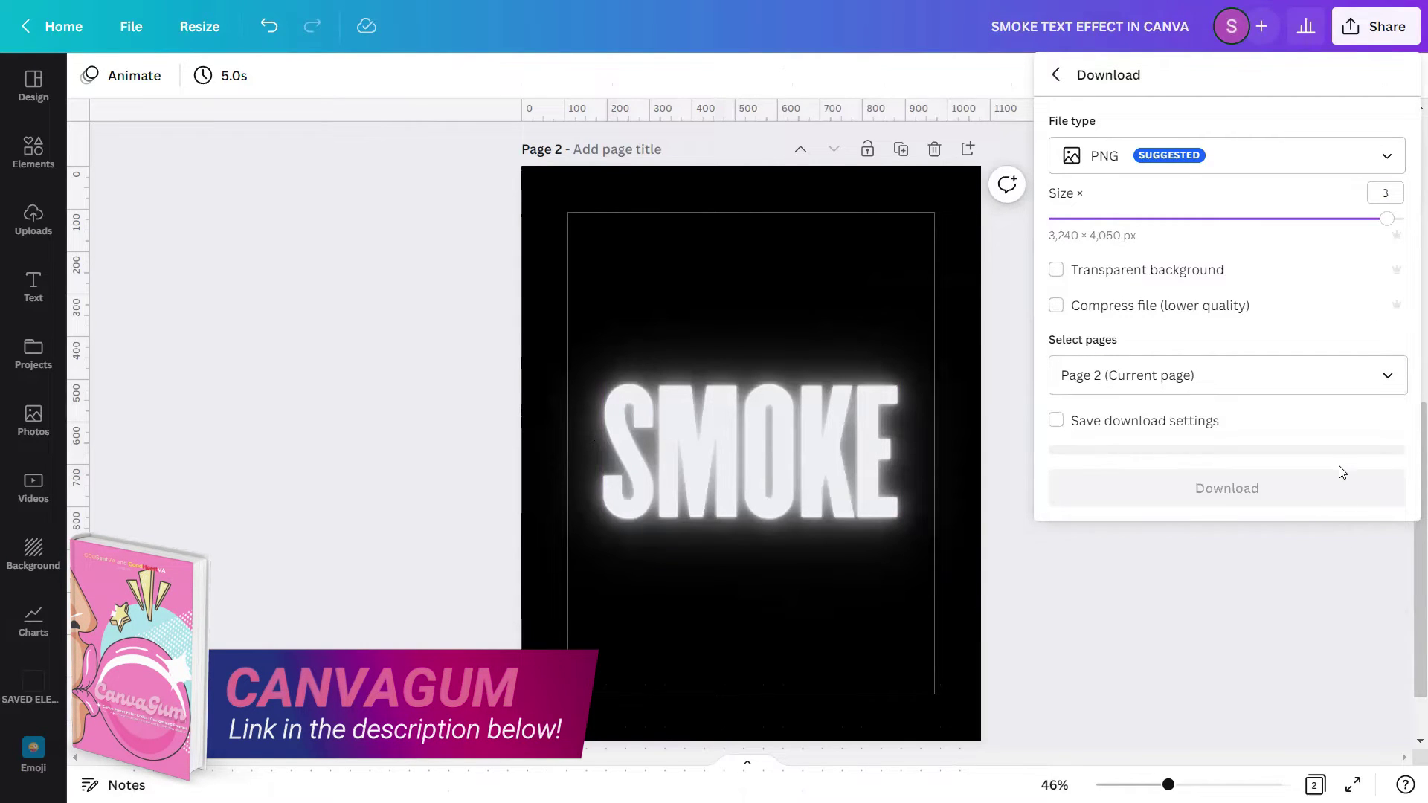
{"action": "left_click", "coordinate": [1339, 483]}
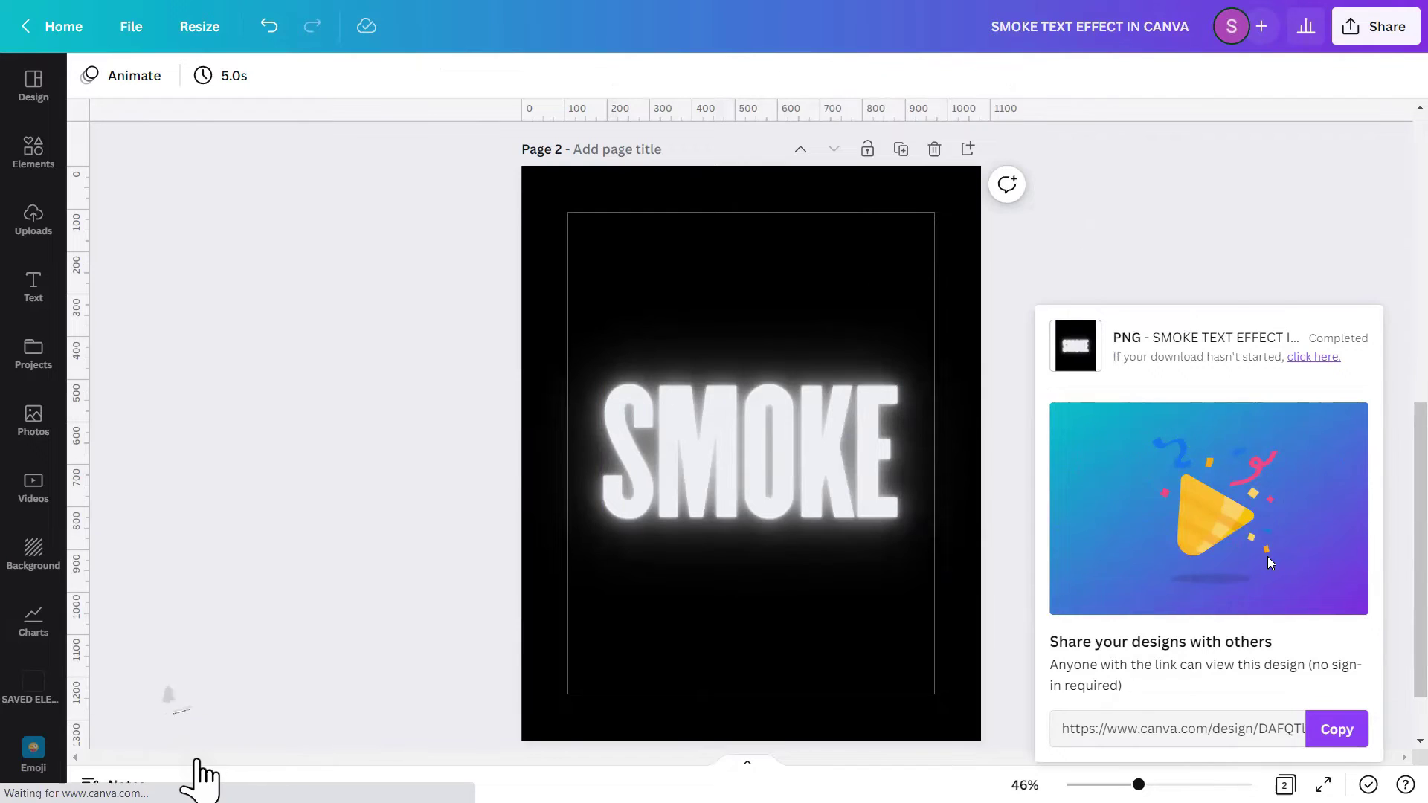
Upload the downloaded SMOKE PNG into the design's uploads
{"action": "left_click", "coordinate": [1071, 280]}
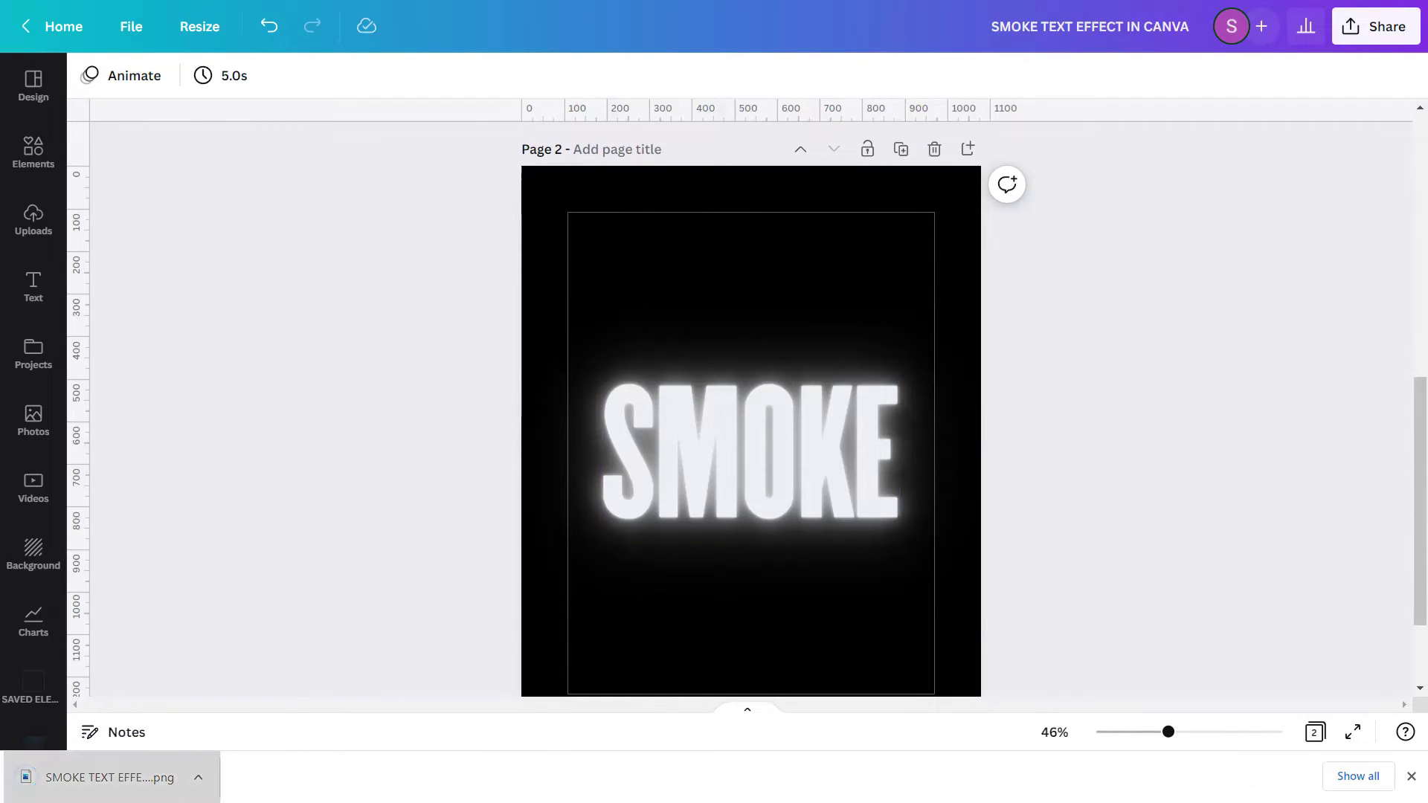
{"action": "left_click_drag", "start_coordinate": [62, 764], "coordinate": [335, 399]}
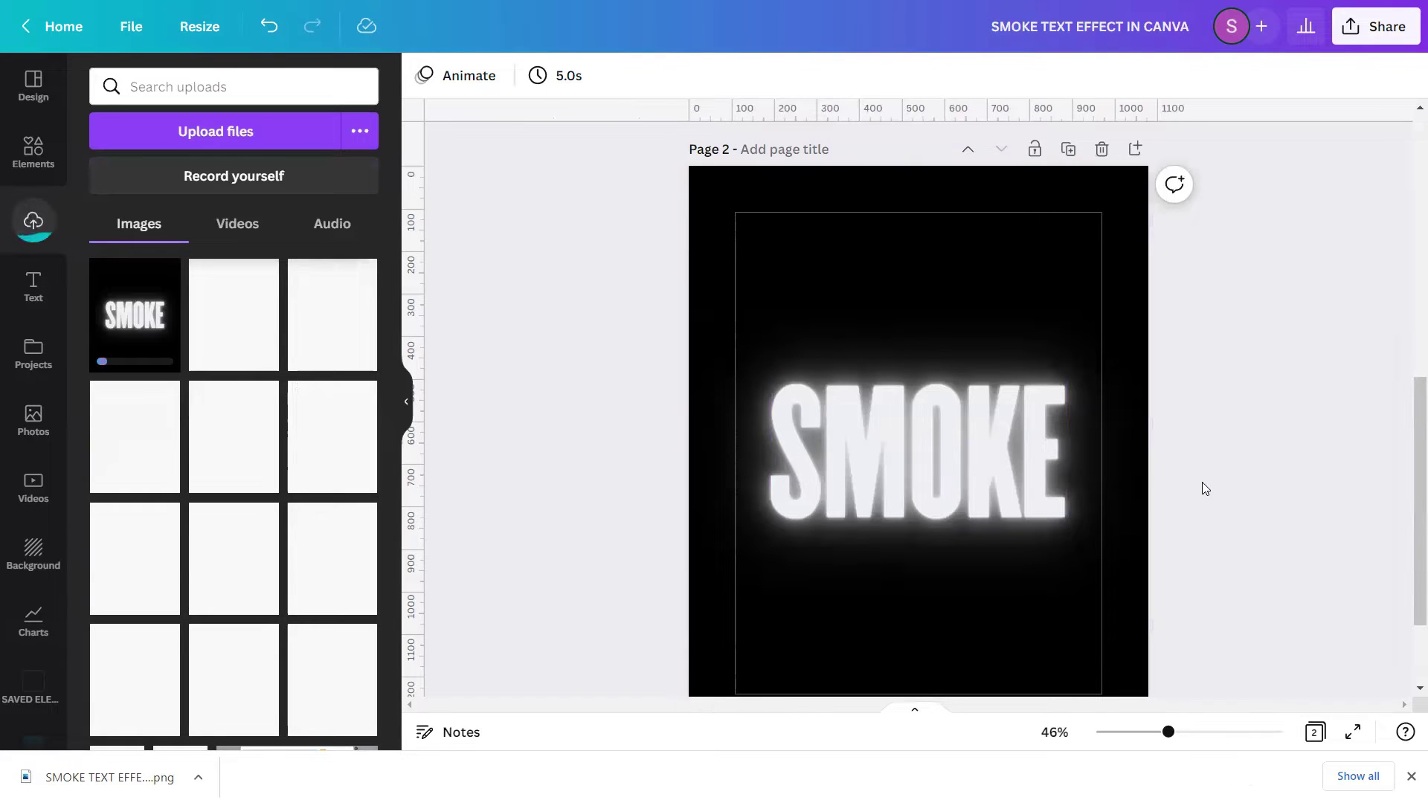
{"action": "scroll", "coordinate": [1206, 487], "scroll_direction": "down", "scroll_amount": 3}
Add a blank page 3 after page 2 and close the browser download bar
{"action": "left_click", "coordinate": [1090, 666]}
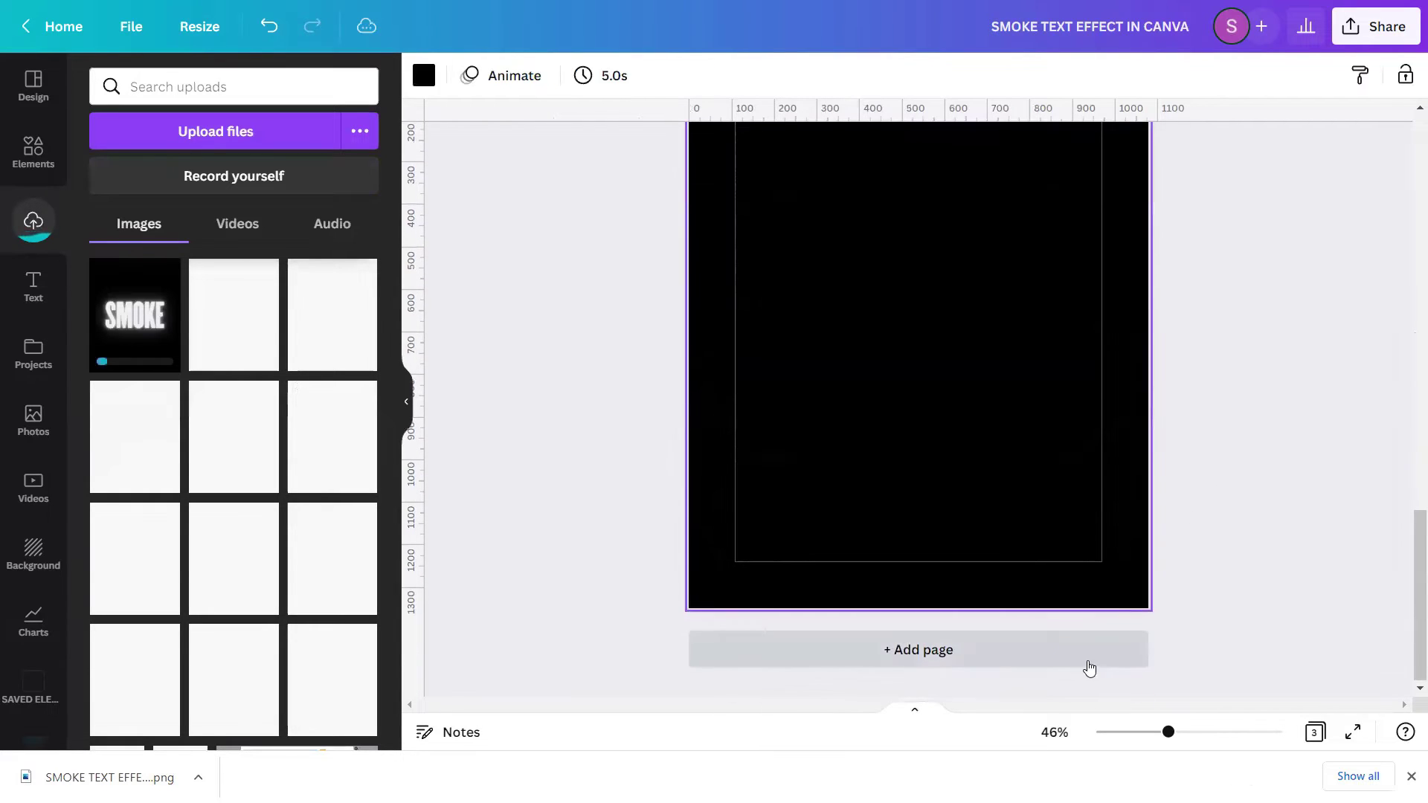
{"action": "left_click", "coordinate": [1411, 775]}
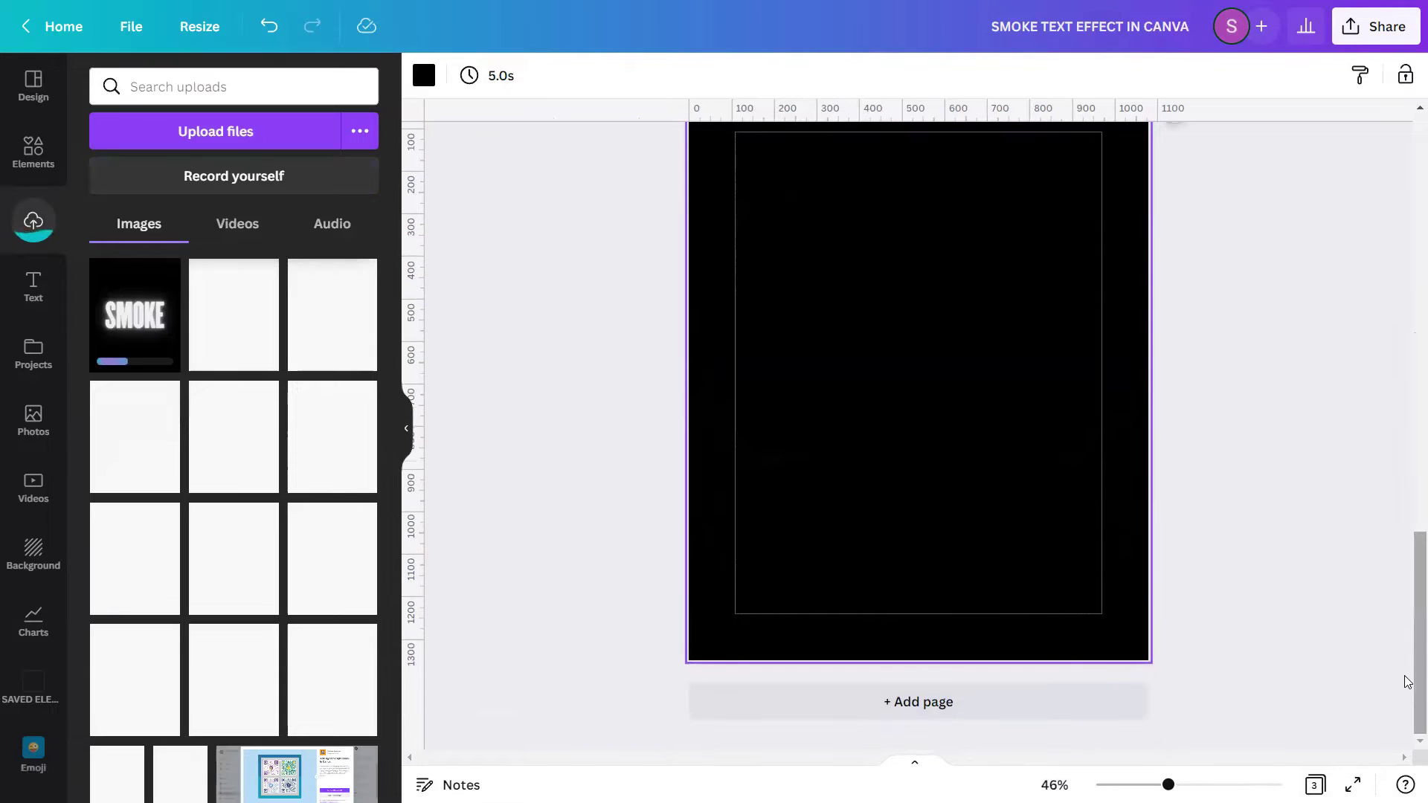
{"action": "scroll", "coordinate": [1405, 659], "scroll_direction": "up", "scroll_amount": 2}
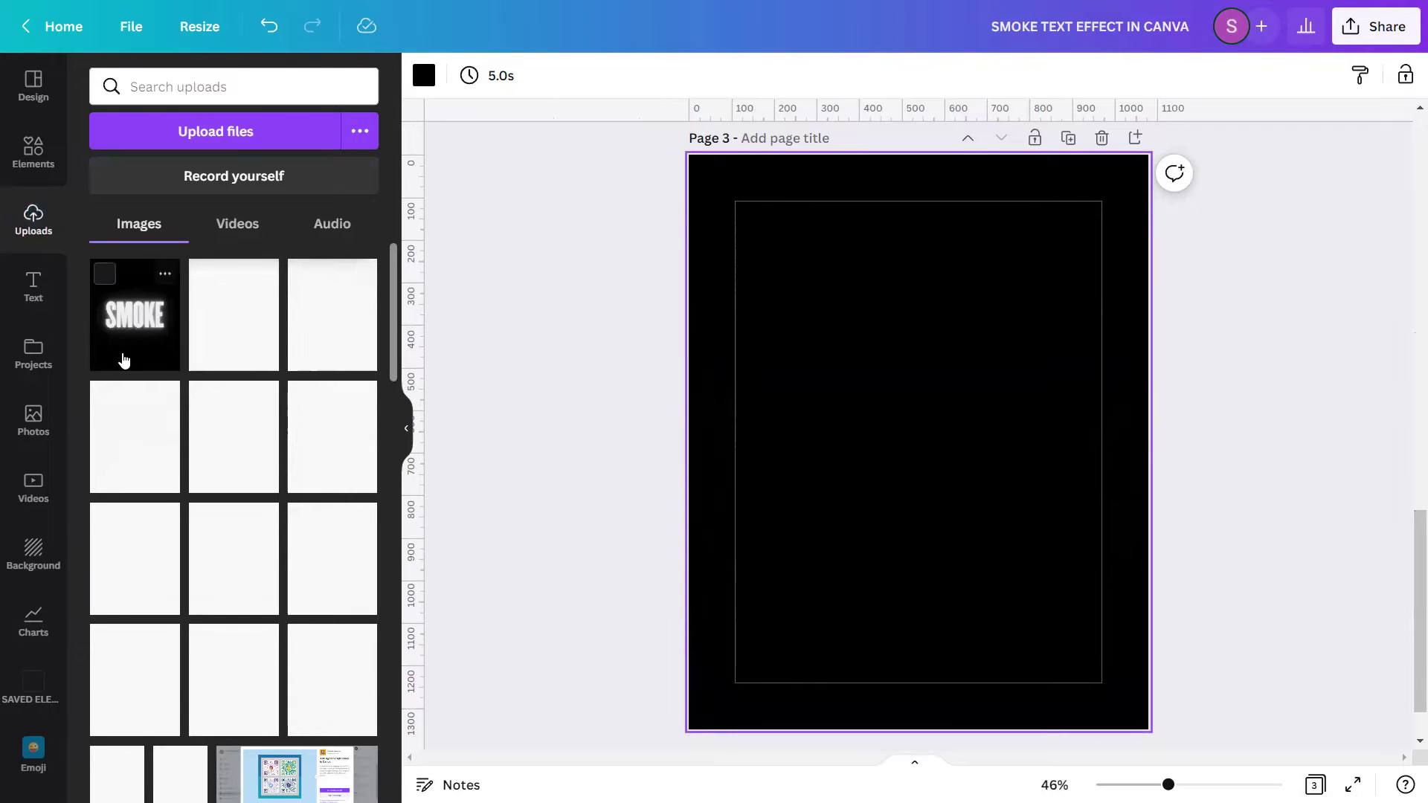
Place the uploaded SMOKE PNG on page 3 and enlarge it to about 963 × 1,203
{"action": "left_click", "coordinate": [124, 360]}
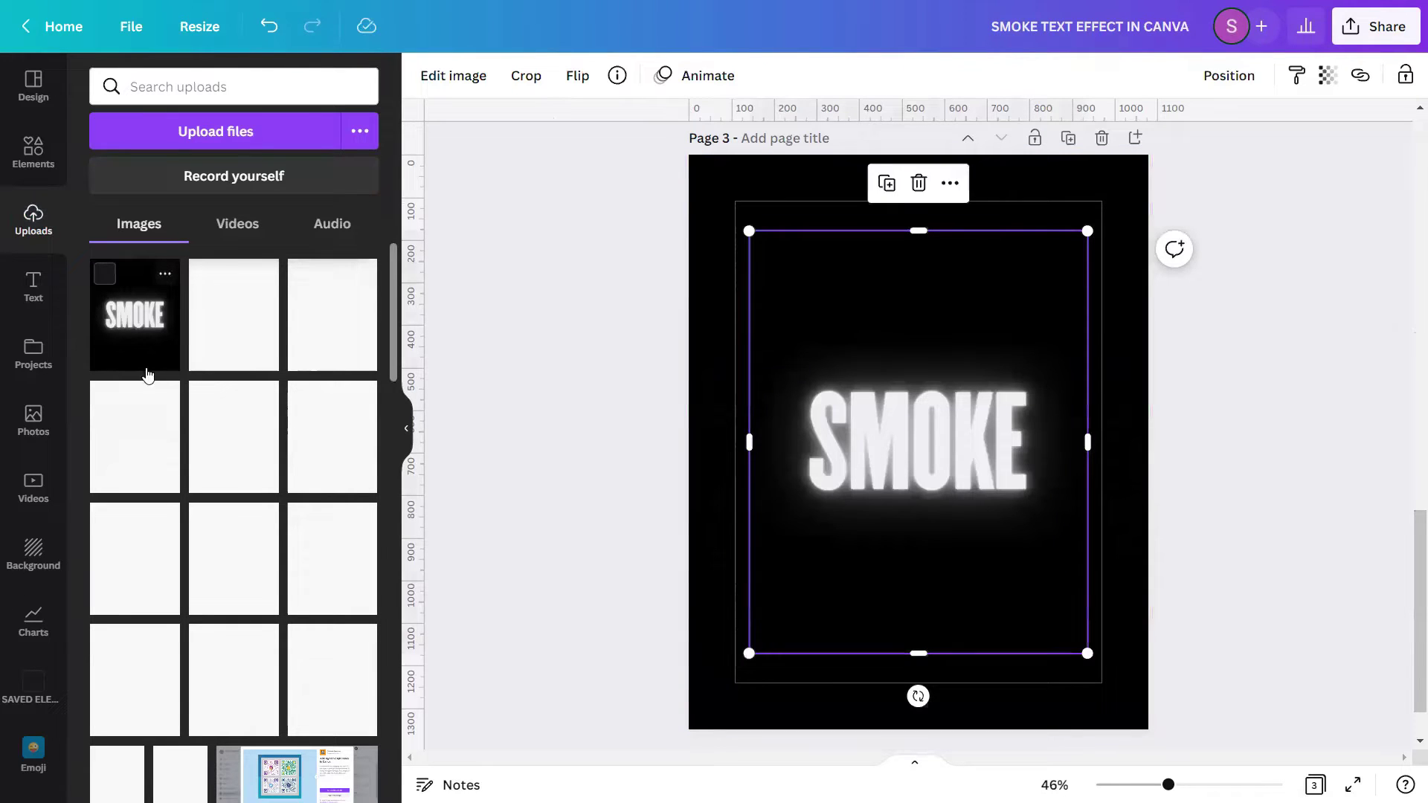
{"action": "left_click", "coordinate": [406, 427]}
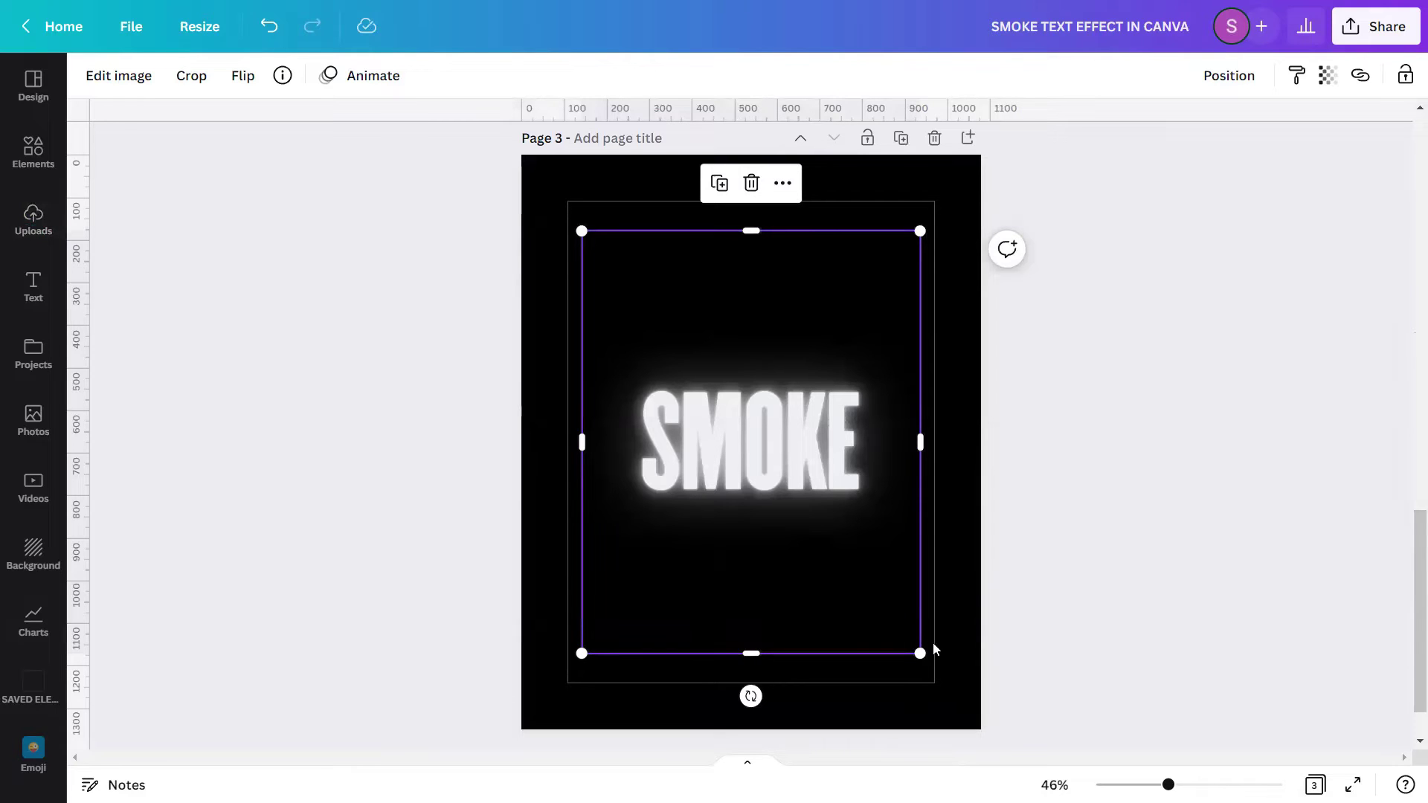
{"action": "left_click_drag", "start_coordinate": [919, 653], "coordinate": [954, 699]}
{"action": "left_click", "coordinate": [1086, 569]}
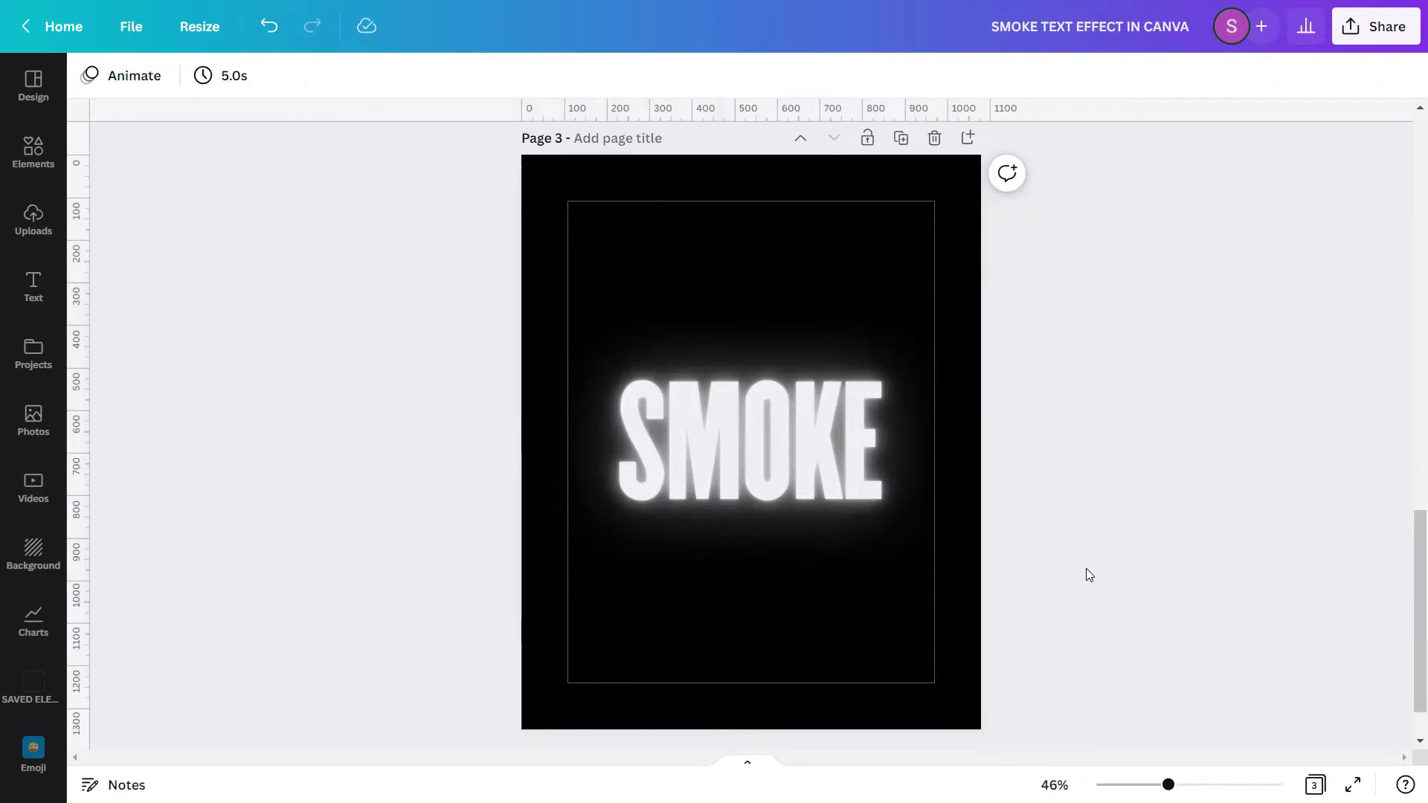
Apply the Liquify Wobble distortion to the SMOKE image on page 3
{"action": "left_click", "coordinate": [878, 498]}
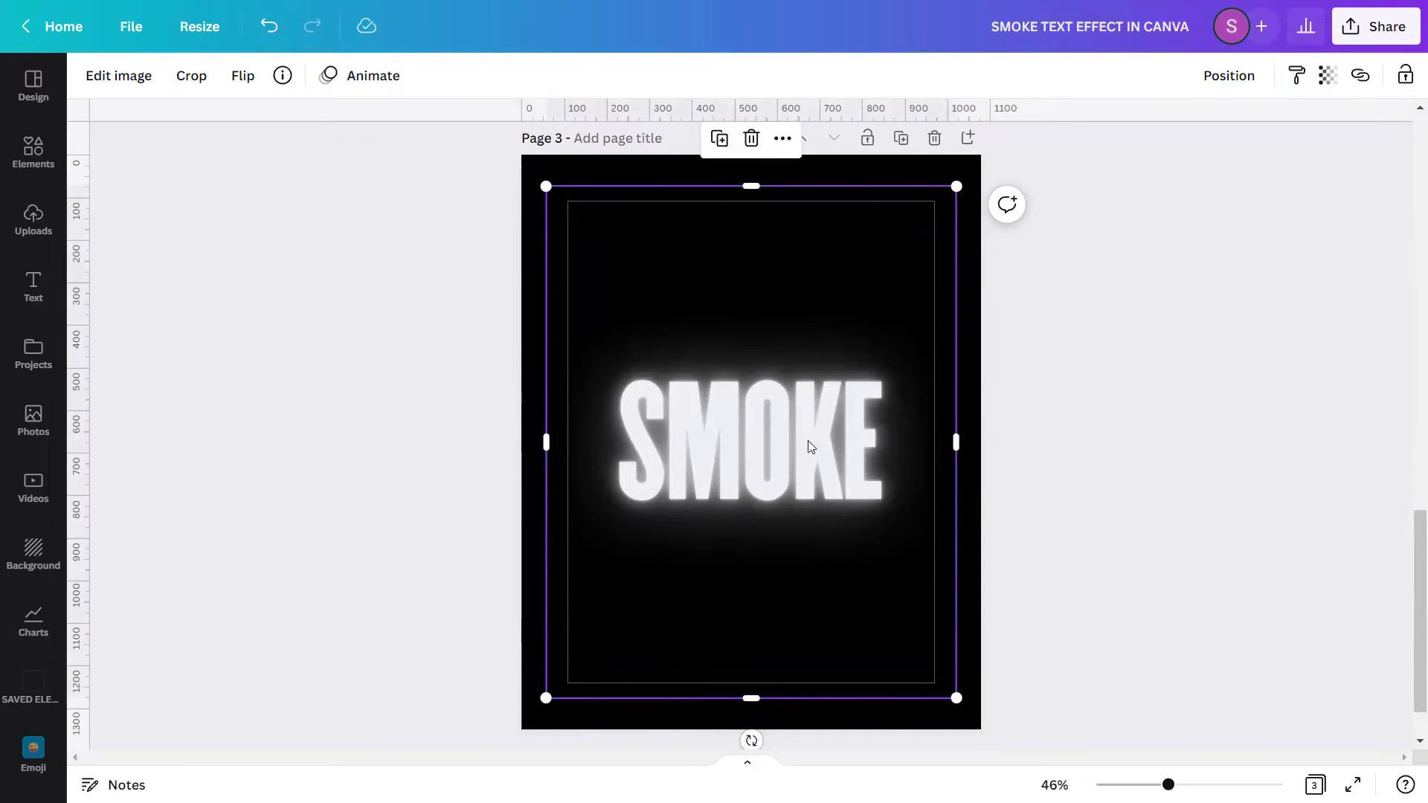
{"action": "left_click", "coordinate": [100, 75]}
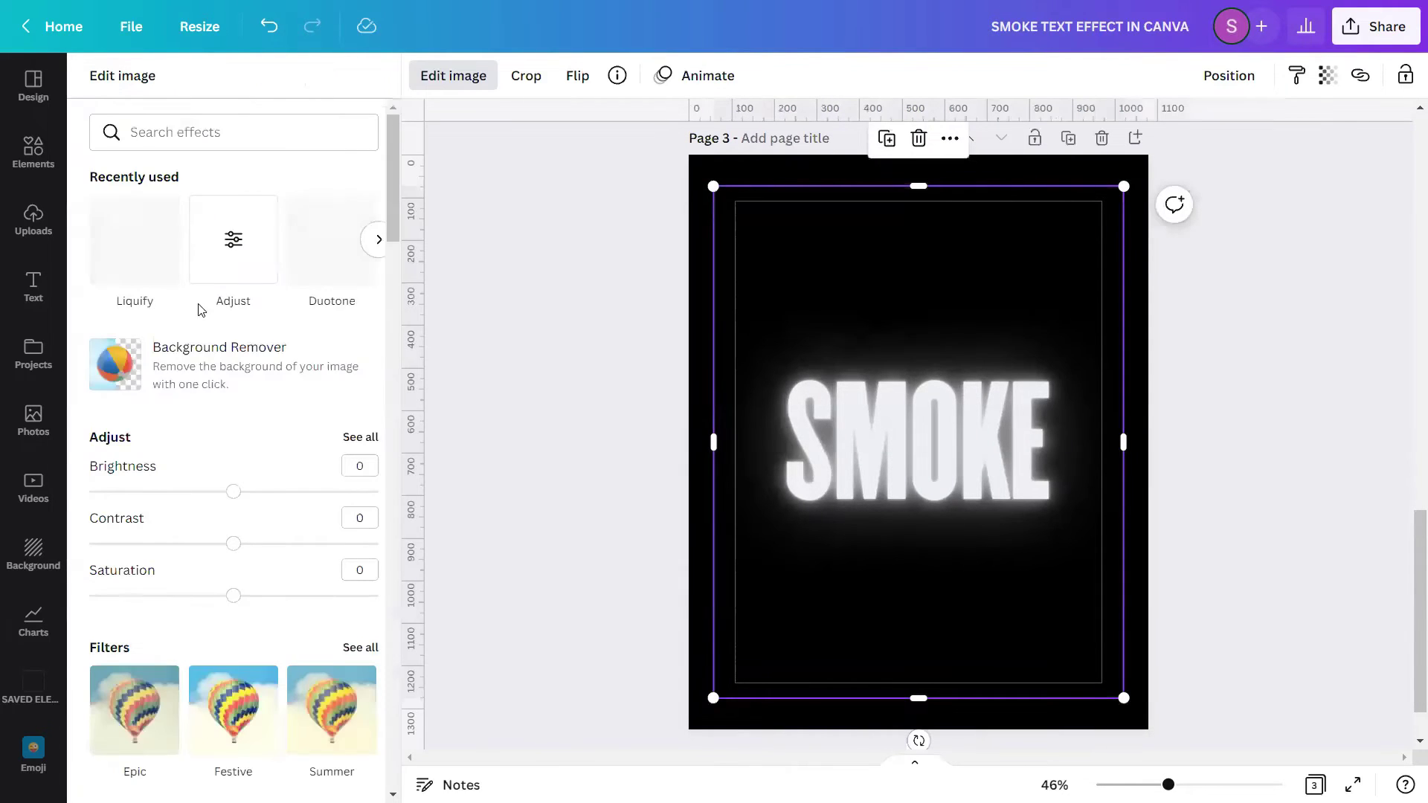
{"action": "scroll", "coordinate": [223, 389], "scroll_direction": "down", "scroll_amount": 10}
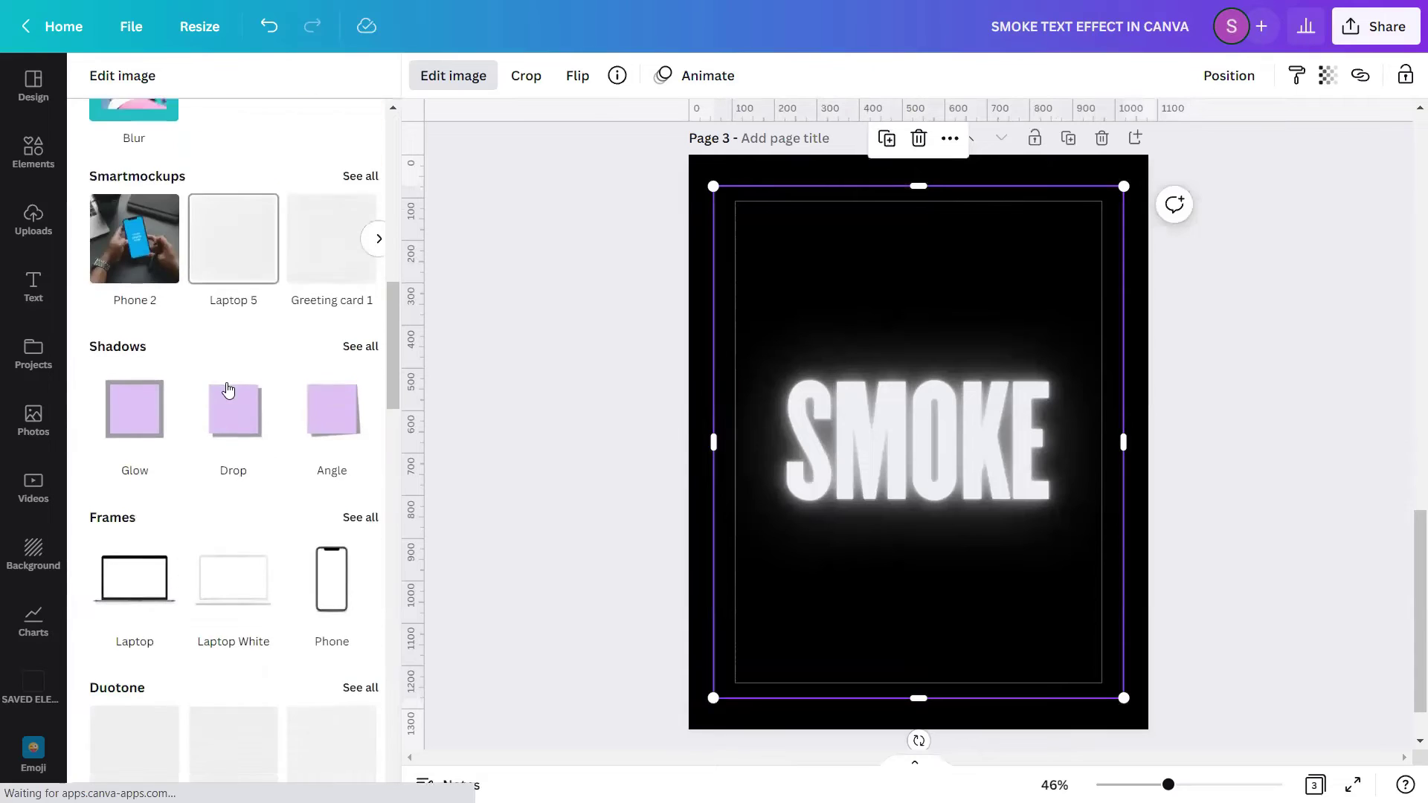
{"action": "scroll", "coordinate": [227, 389], "scroll_direction": "down", "scroll_amount": 12}
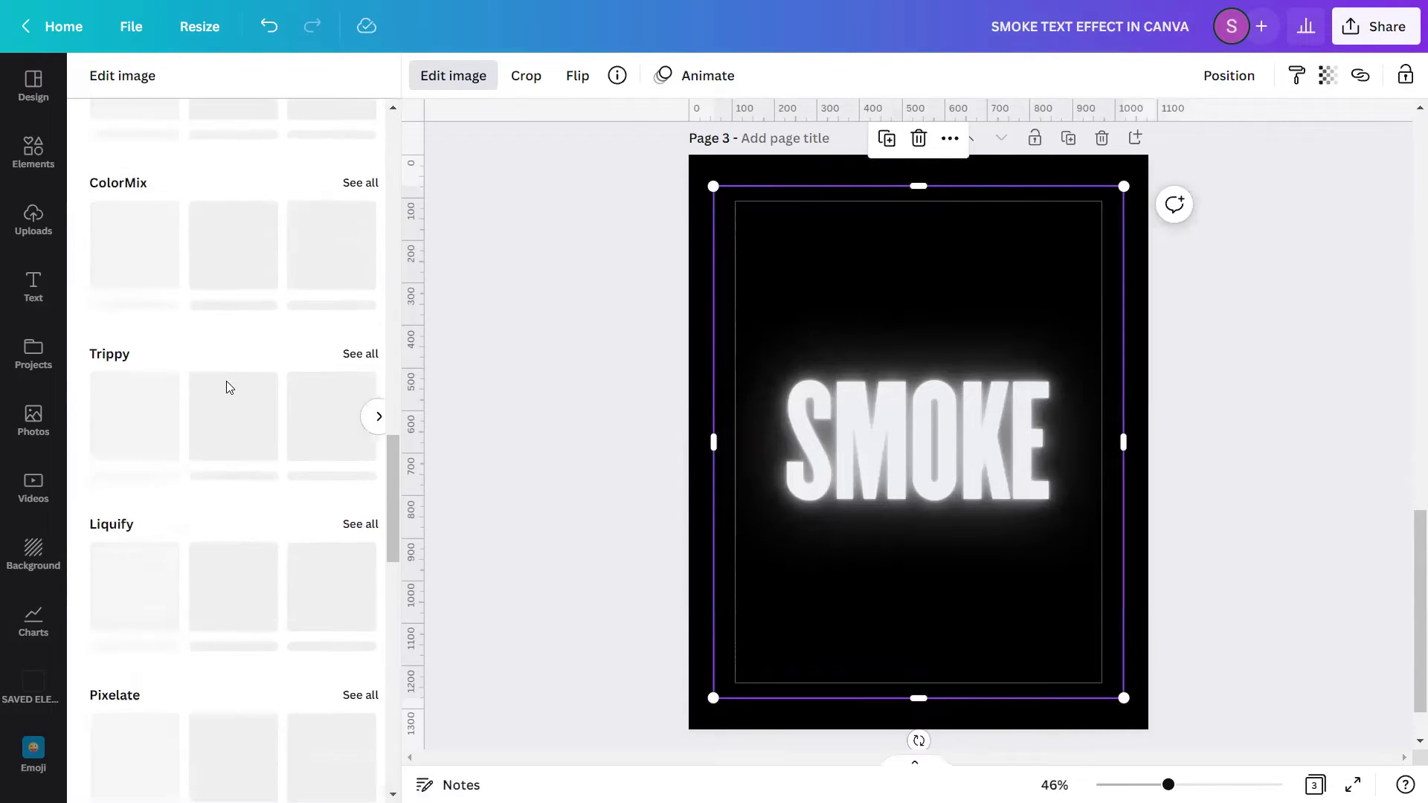
{"action": "scroll", "coordinate": [186, 372], "scroll_direction": "down", "scroll_amount": 1}
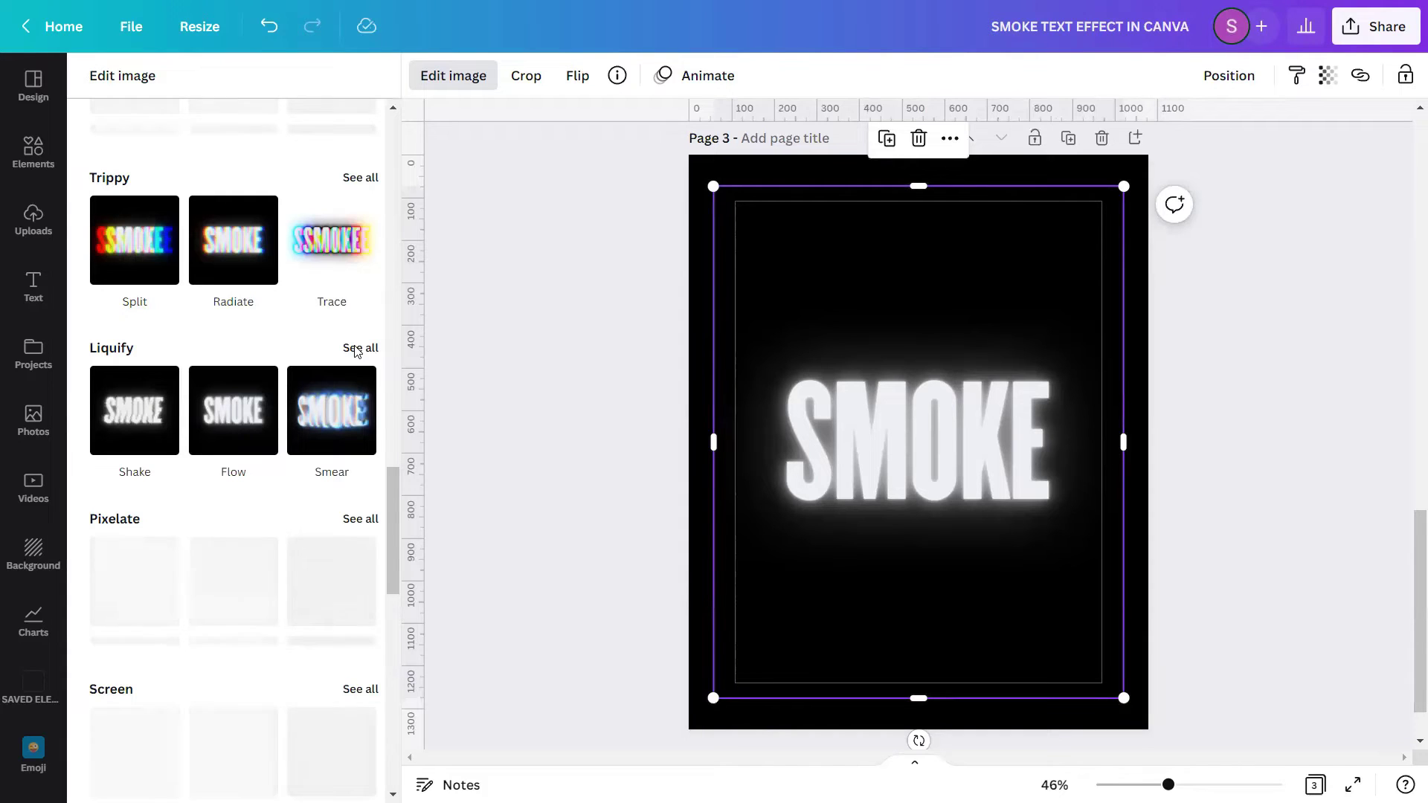
{"action": "left_click", "coordinate": [357, 349]}
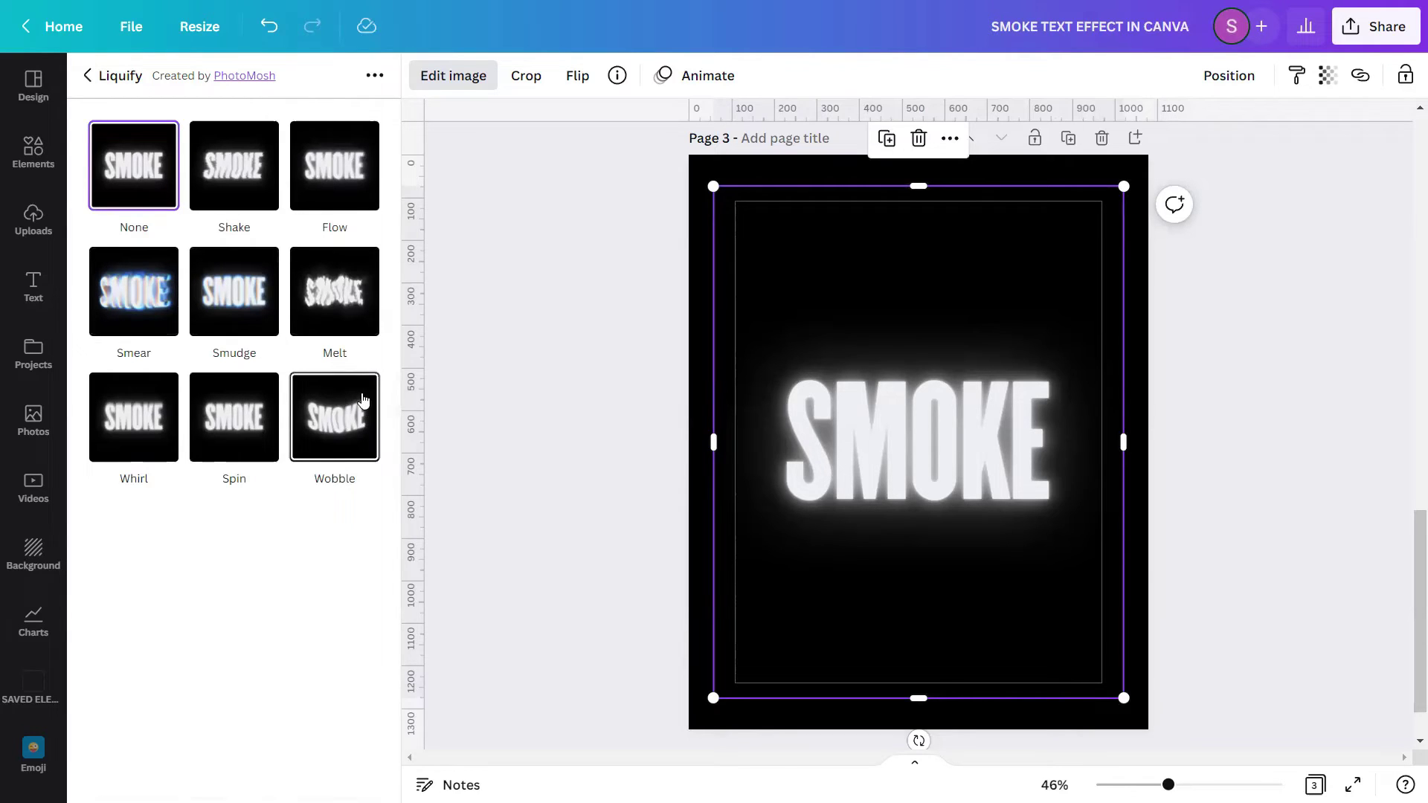
{"action": "left_click", "coordinate": [350, 436]}
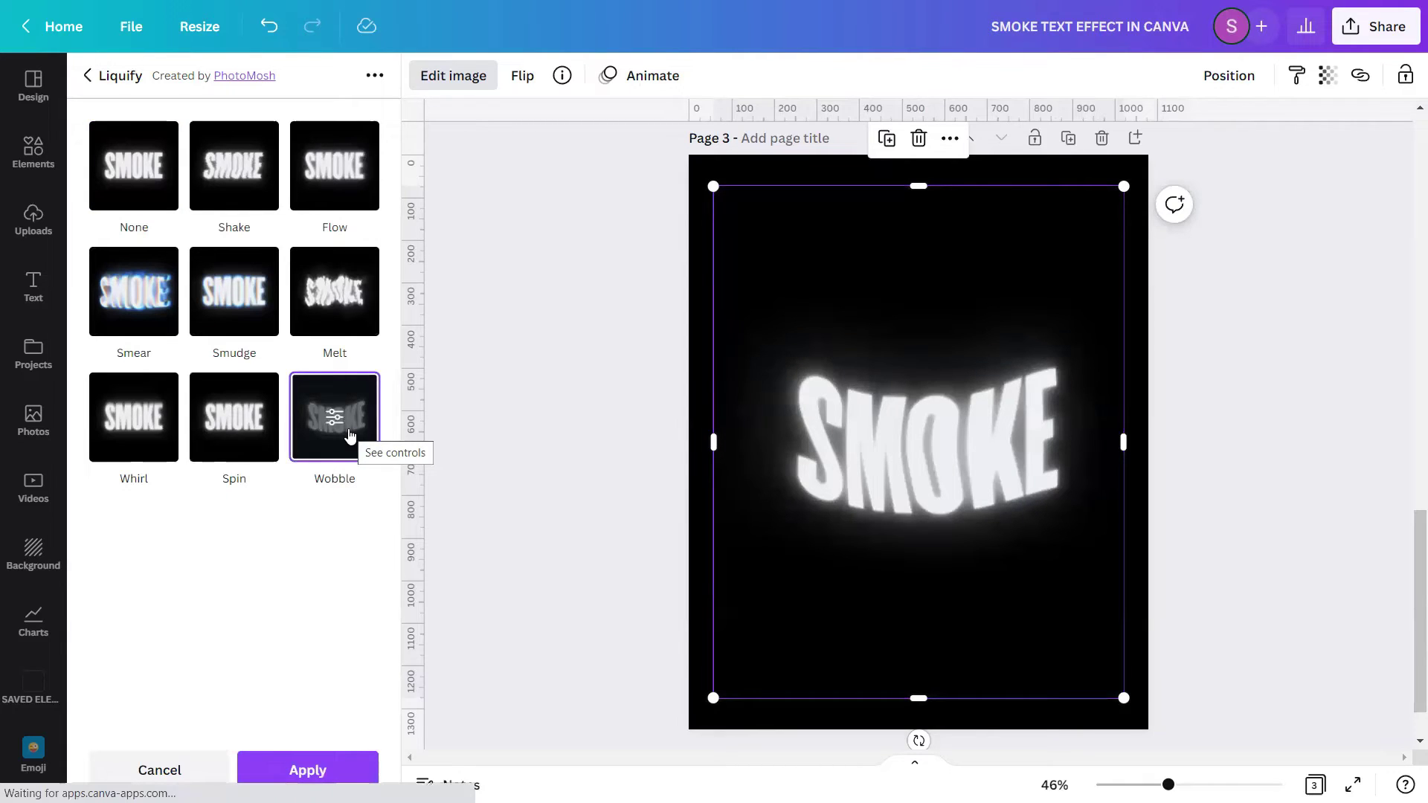
Set the Wobble Amount to 0.02 and Size to 7
{"action": "left_click", "coordinate": [349, 436]}
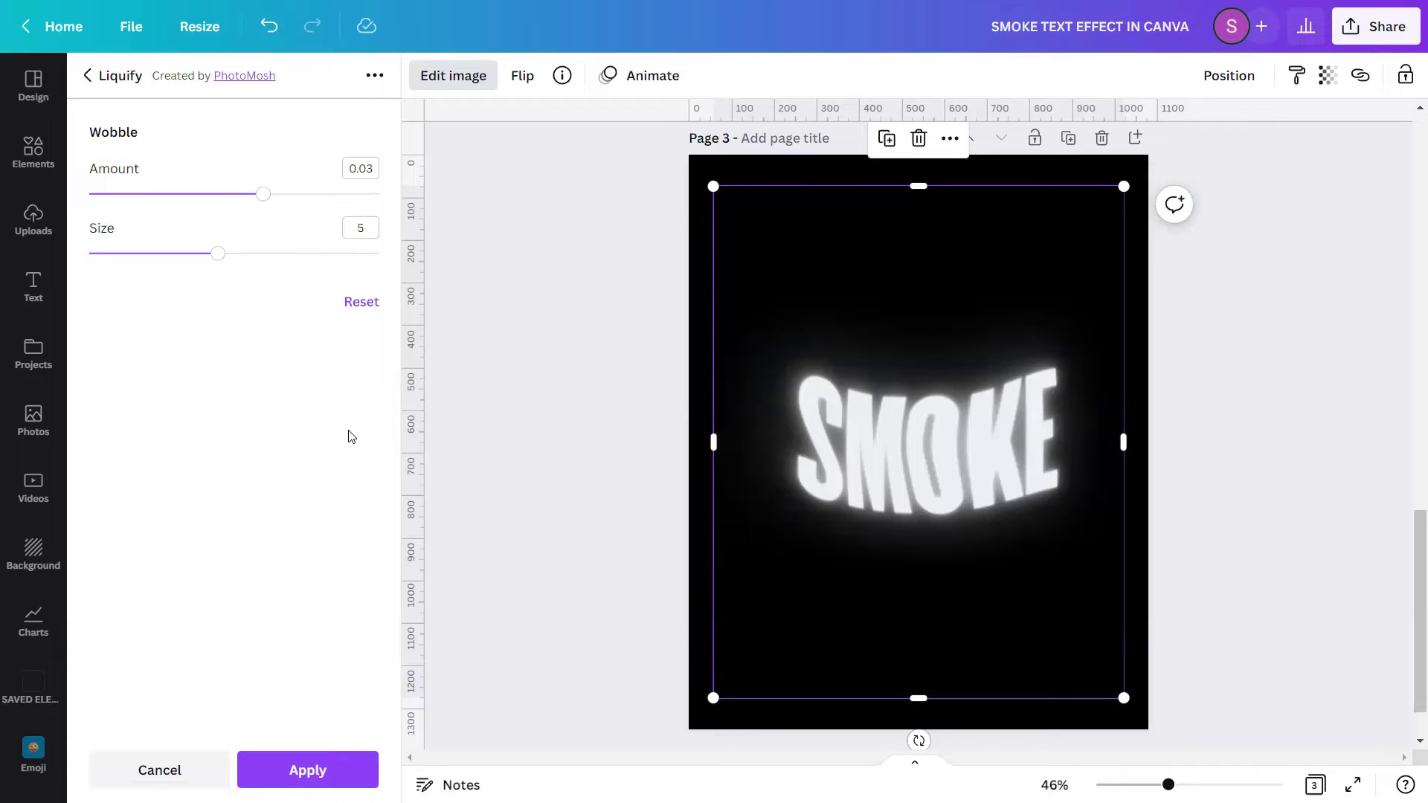
{"action": "left_click", "coordinate": [364, 168]}
{"action": "key", "text": "BackSpace"}
{"action": "type", "text": "0.02"}
{"action": "key", "text": "Return"}
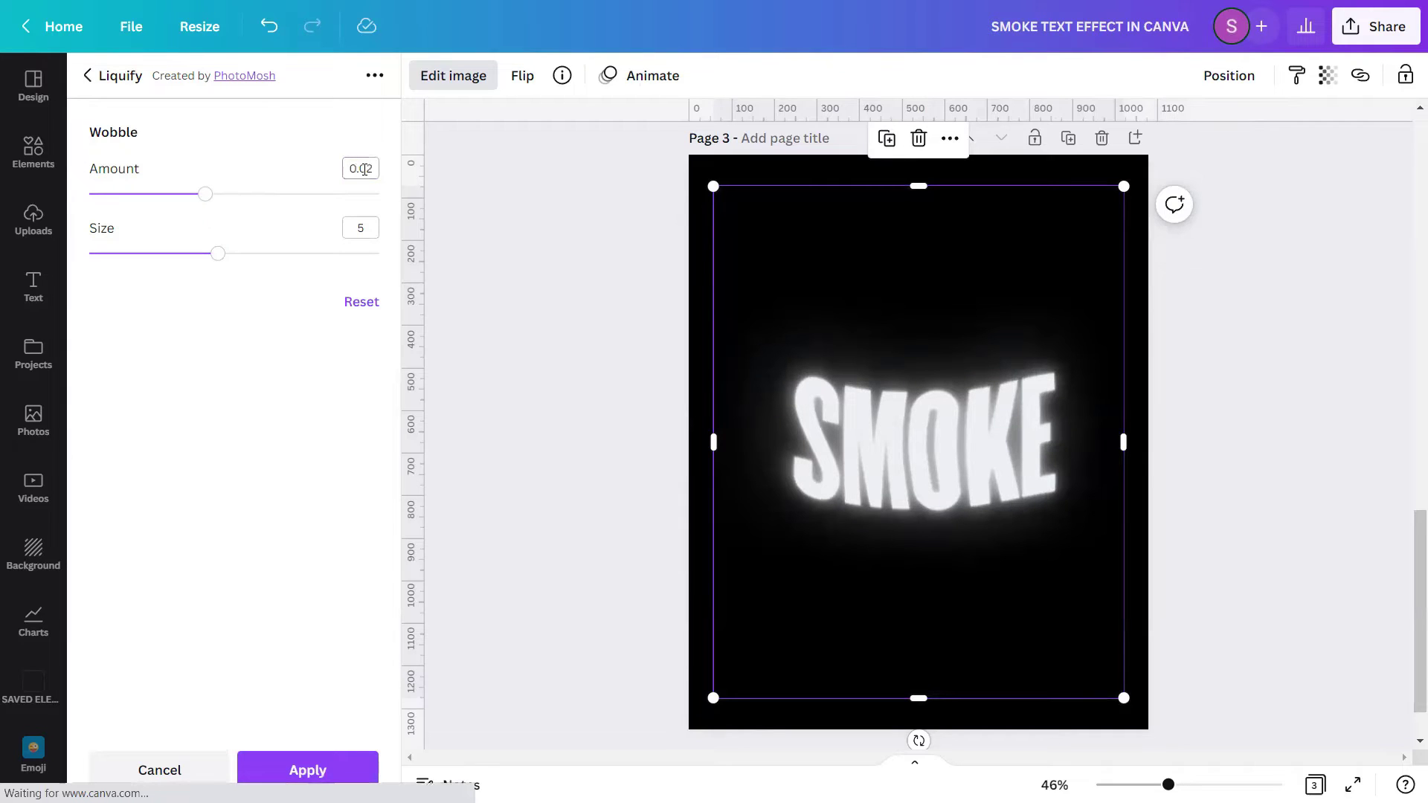
{"action": "left_click", "coordinate": [367, 232]}
{"action": "type", "text": "7"}
{"action": "key", "text": "Return"}
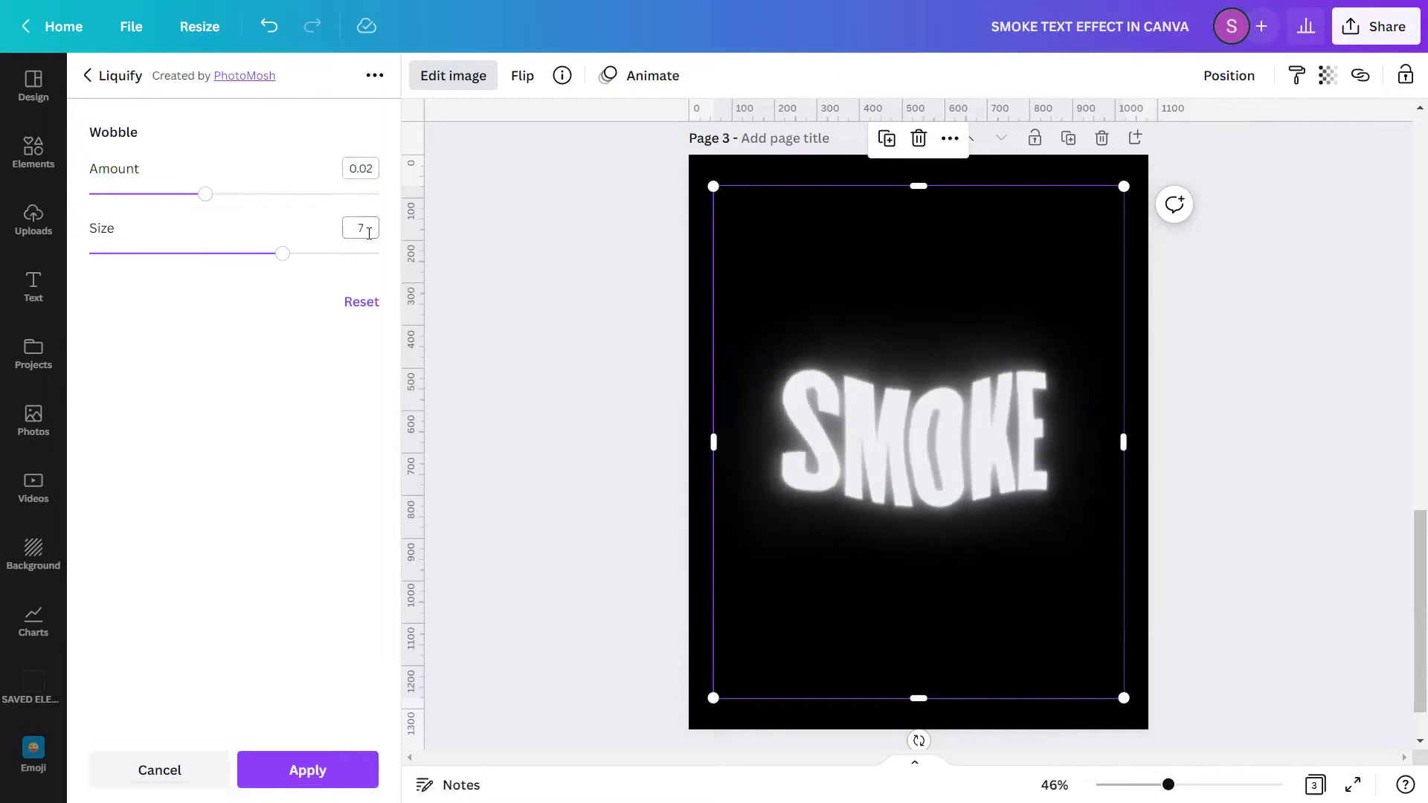
Apply the wobble effect and fully lock the SMOKE image via Position
{"action": "left_click", "coordinate": [308, 770]}
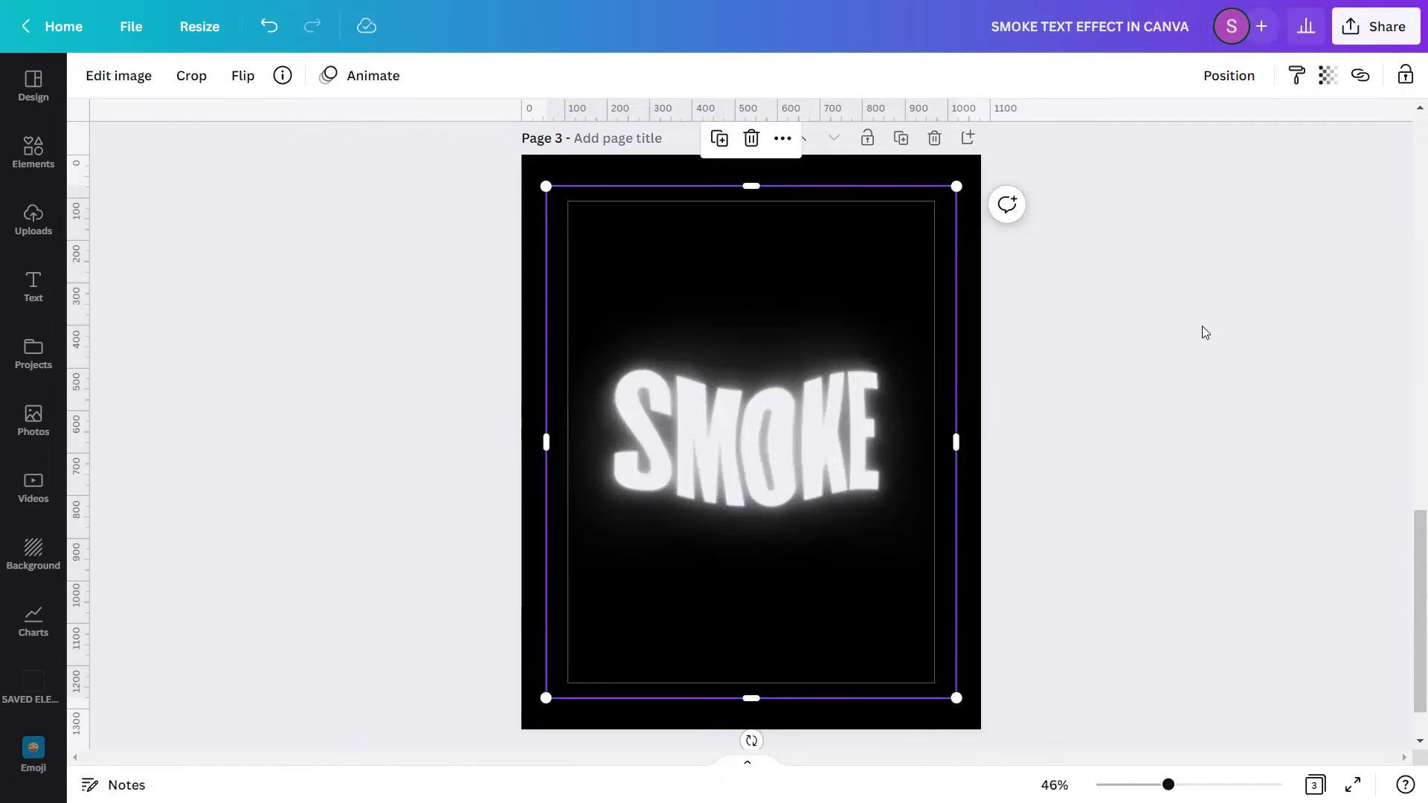
{"action": "left_click", "coordinate": [1229, 81]}
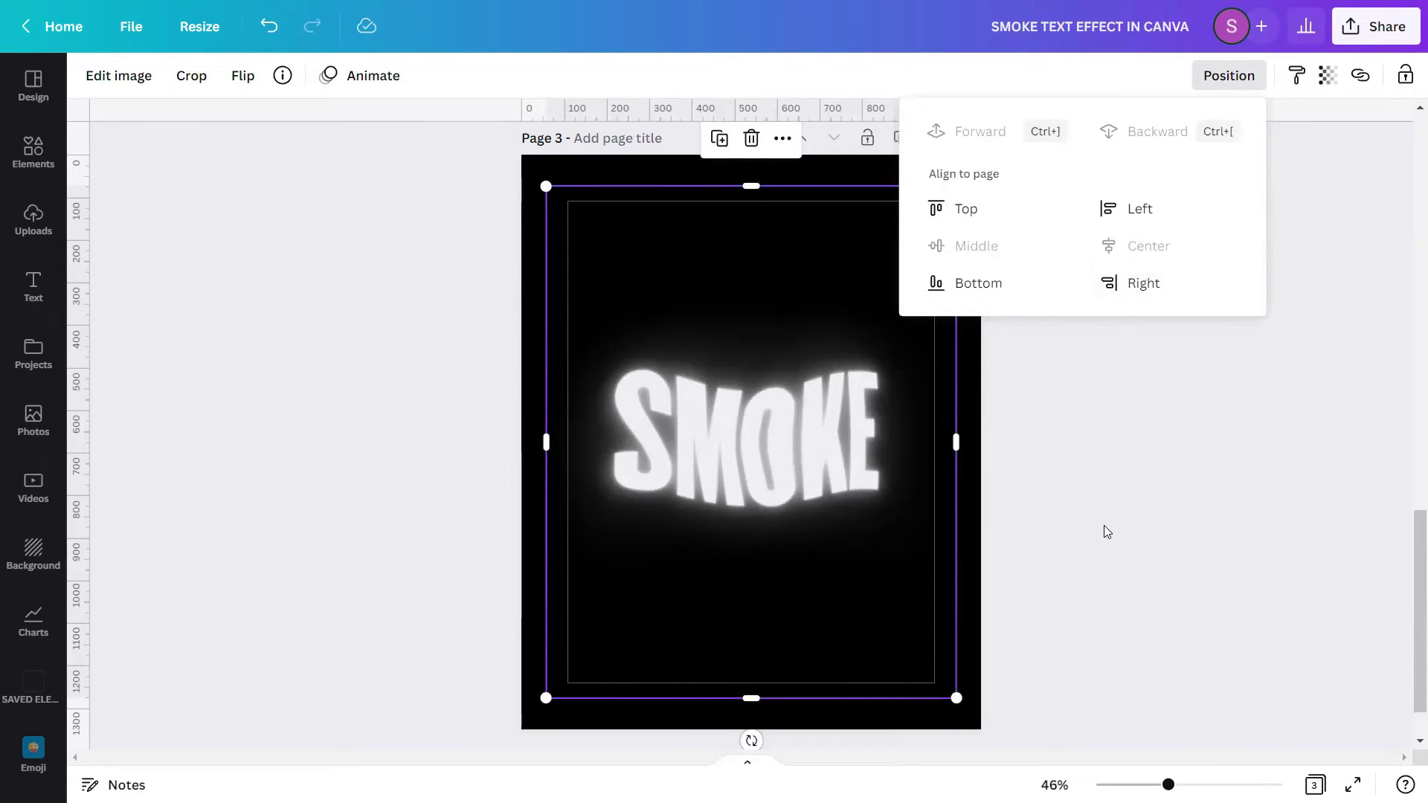
{"action": "left_click", "coordinate": [1405, 75]}
{"action": "left_click", "coordinate": [1404, 76]}
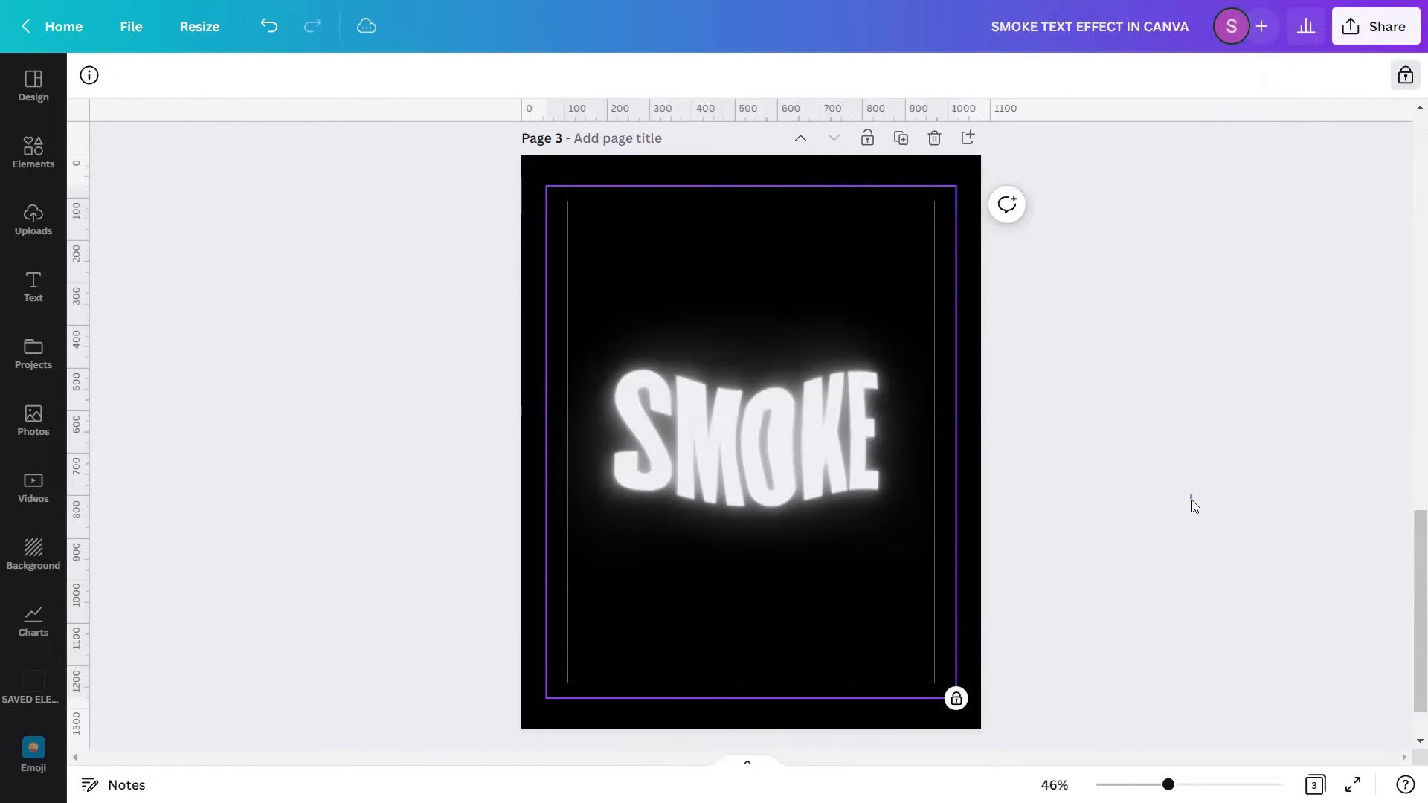
{"action": "left_click", "coordinate": [1189, 502]}
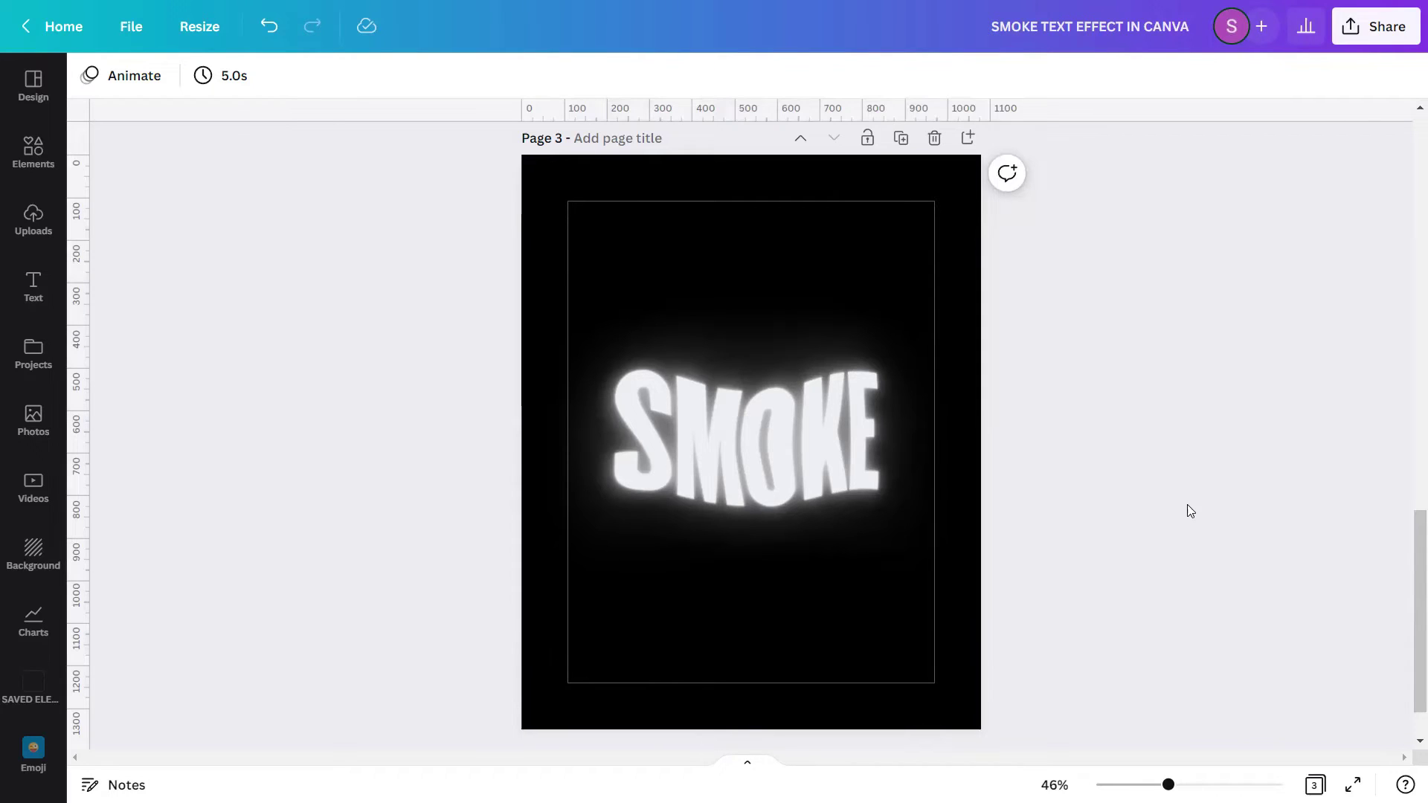
Search Elements graphics for 'Halftone Black Gradient Highlight' and preview the first gradient result
{"action": "left_click", "coordinate": [42, 182]}
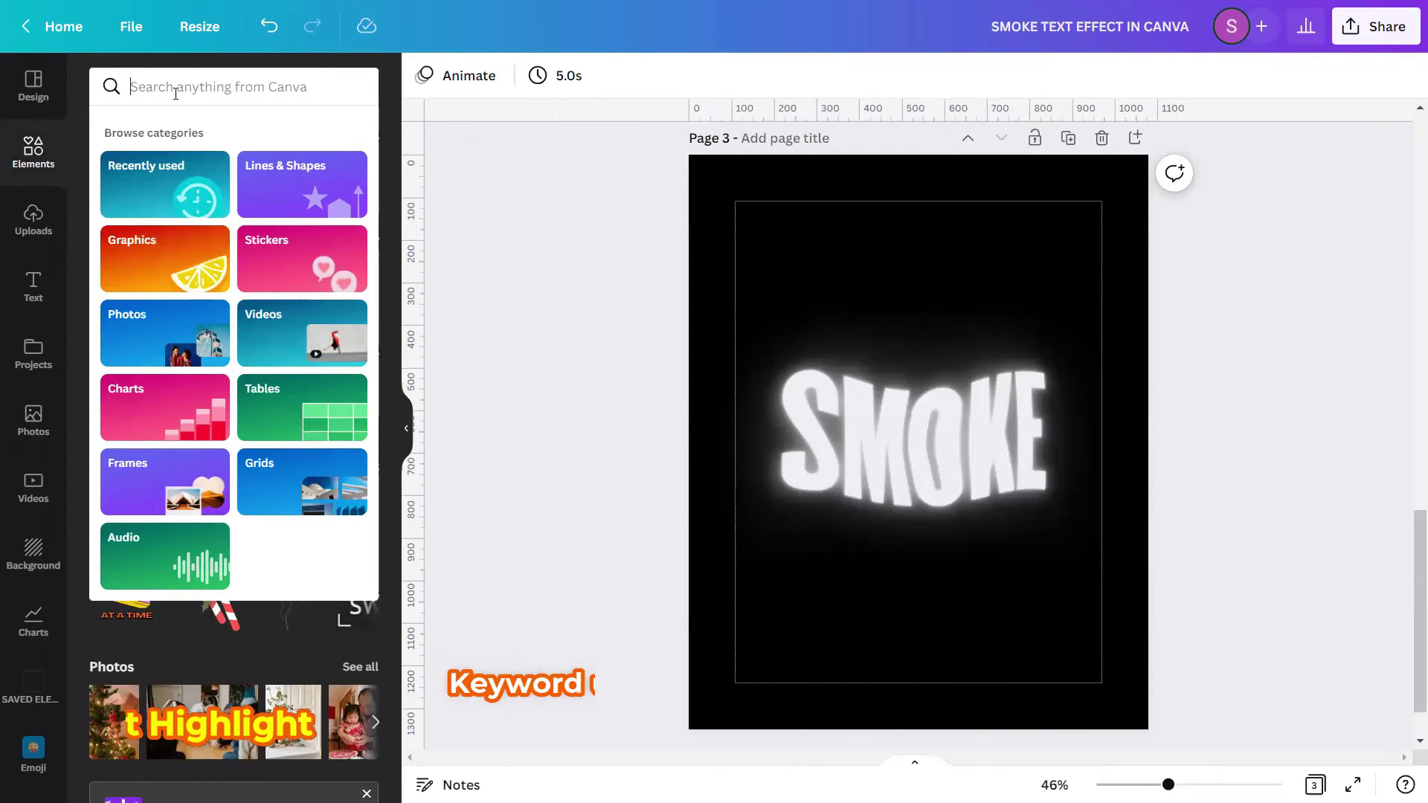
{"action": "type", "text": "Halft"}
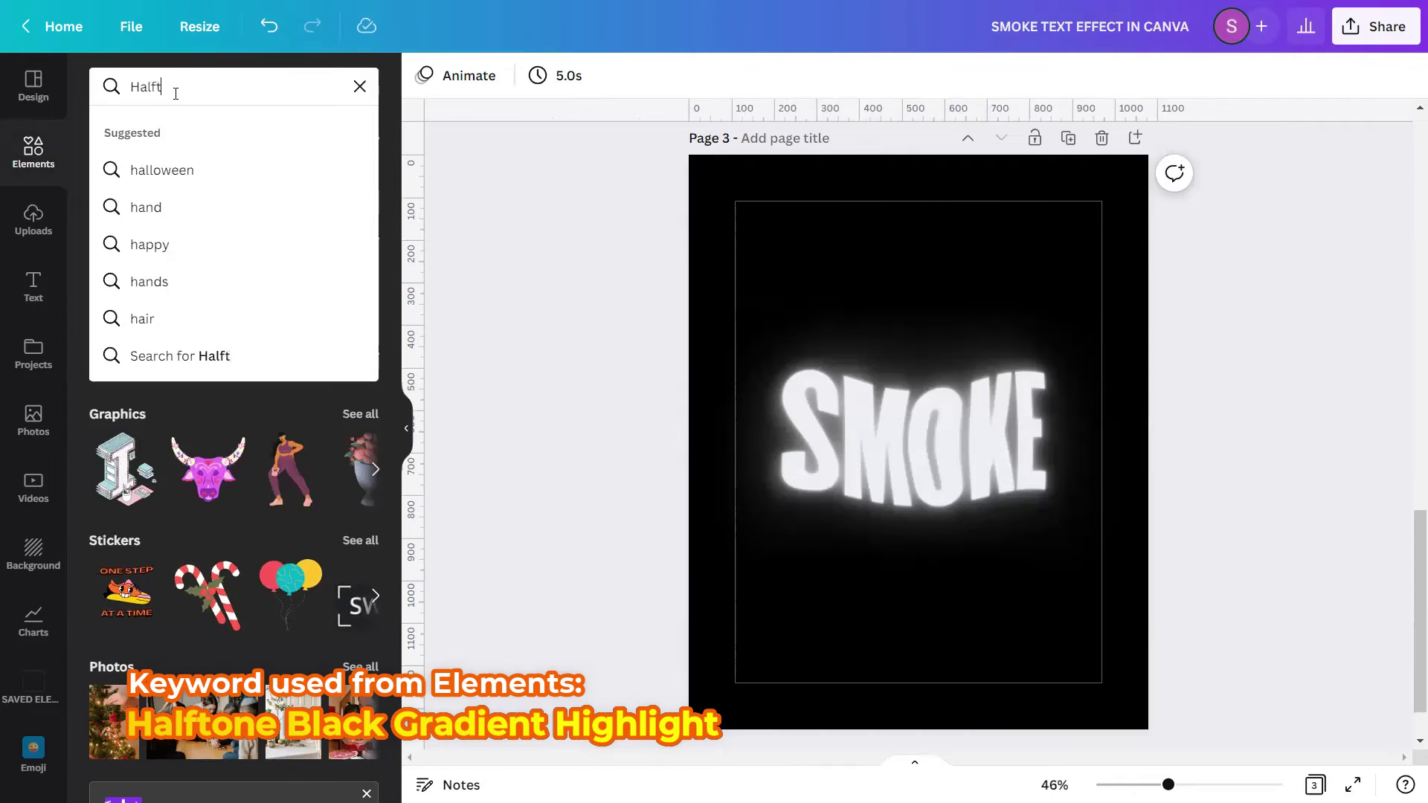
{"action": "type", "text": "one Bla"}
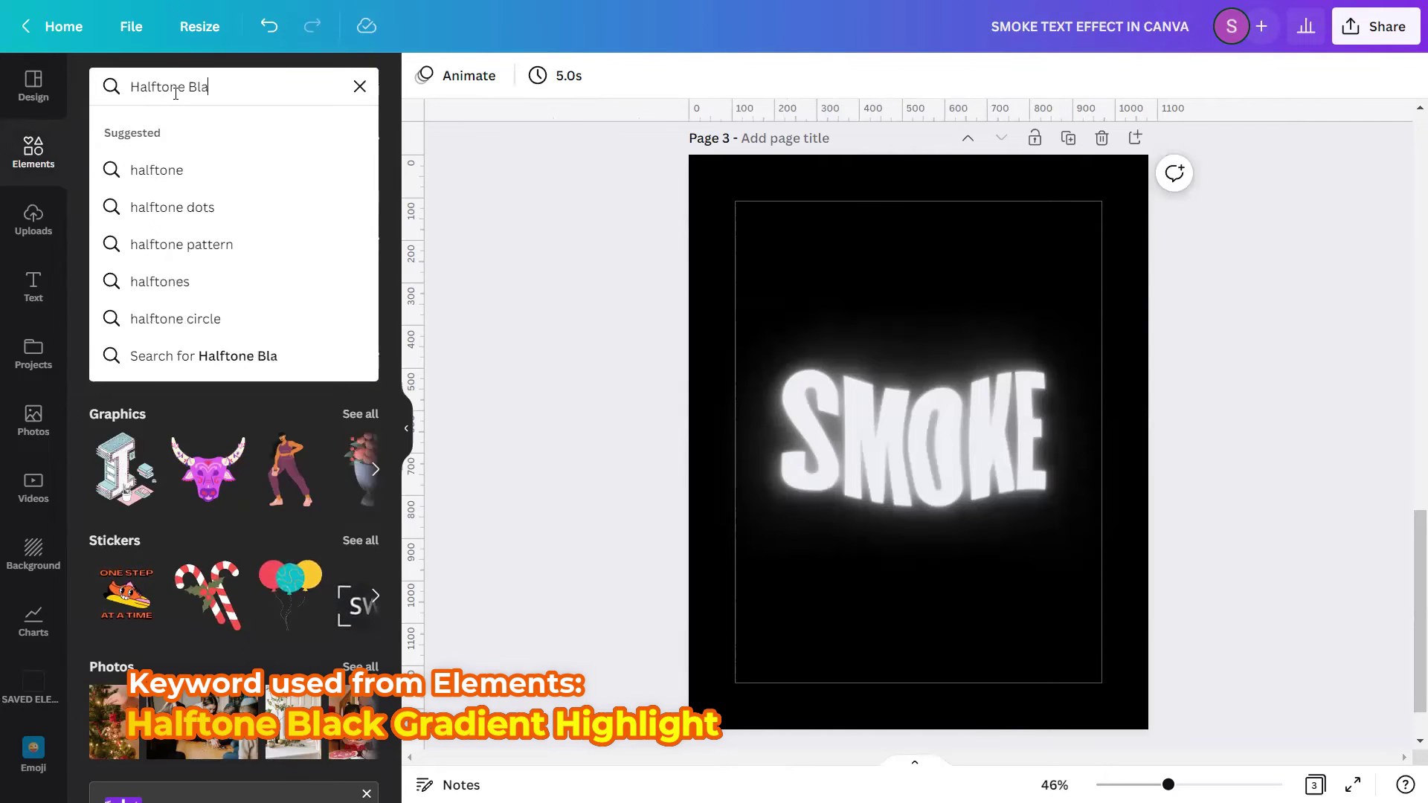
{"action": "type", "text": "ck Grad"}
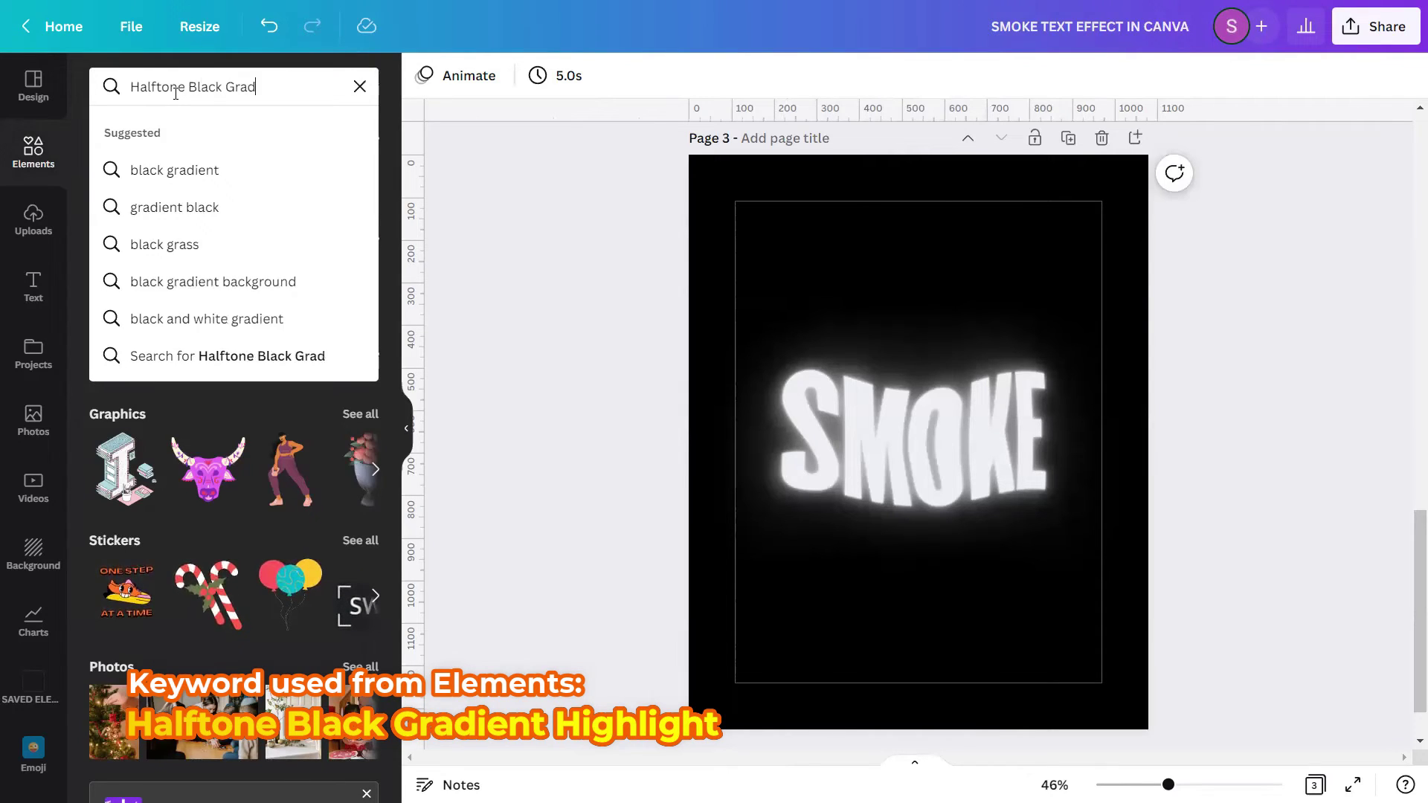
{"action": "type", "text": "ient"}
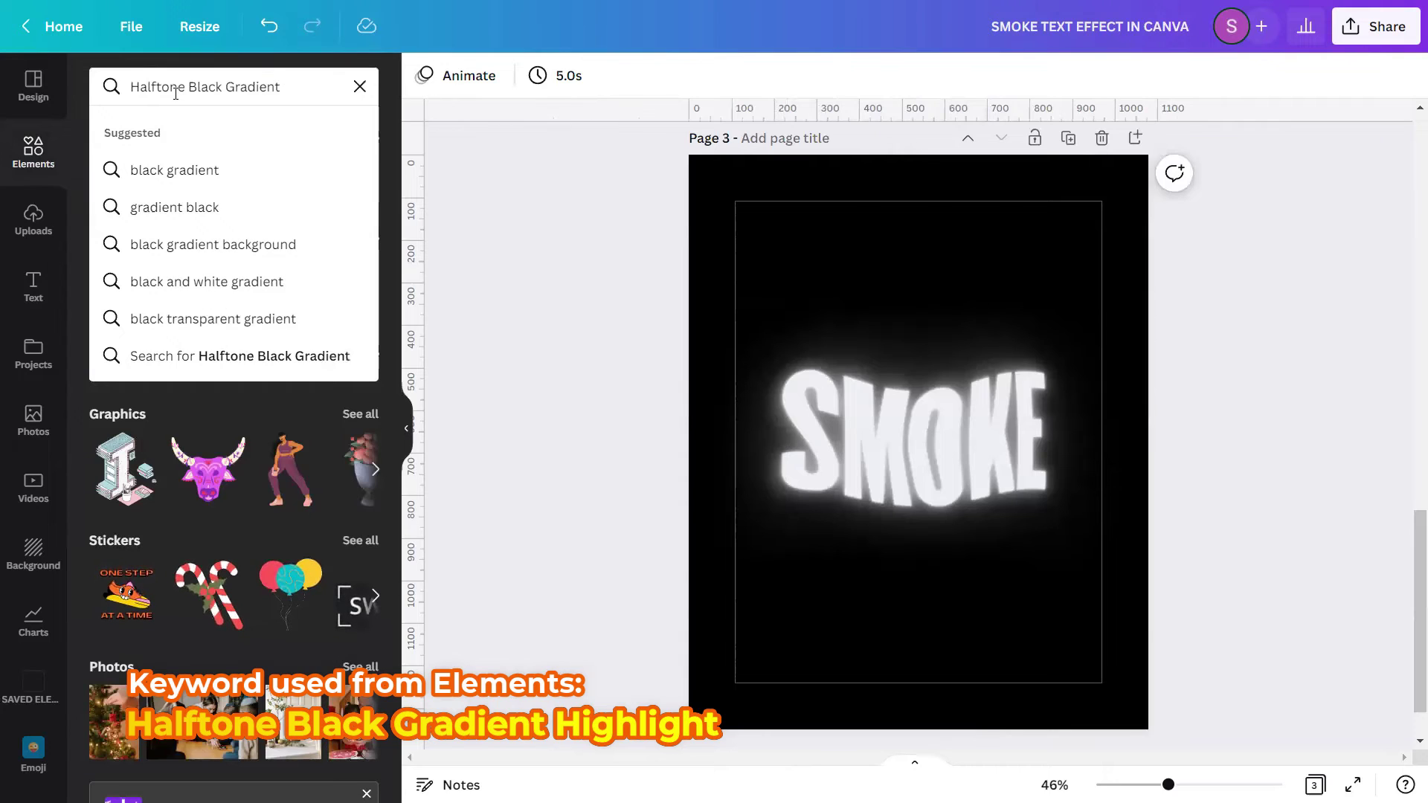
{"action": "type", "text": " Highli"}
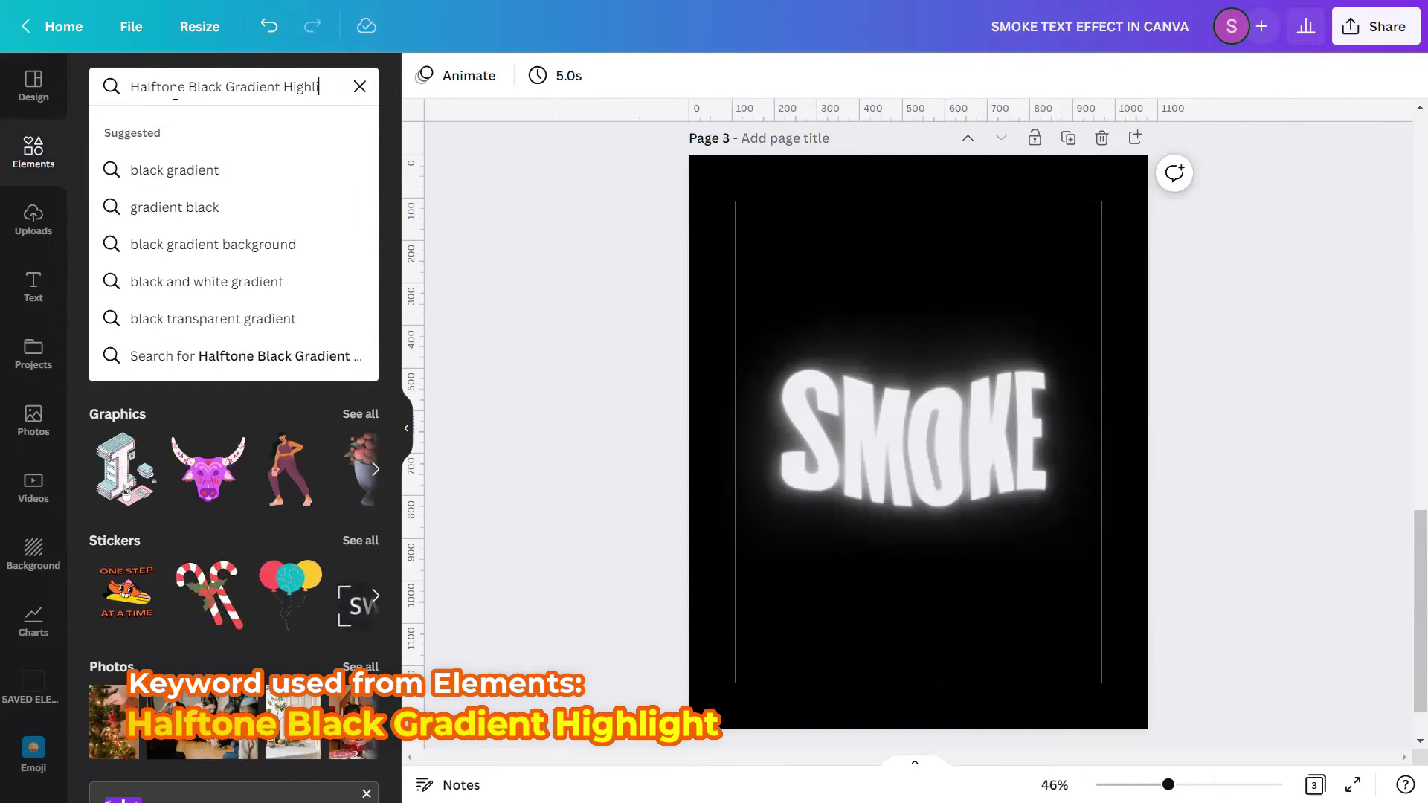
{"action": "type", "text": "ght"}
{"action": "key", "text": "Return"}
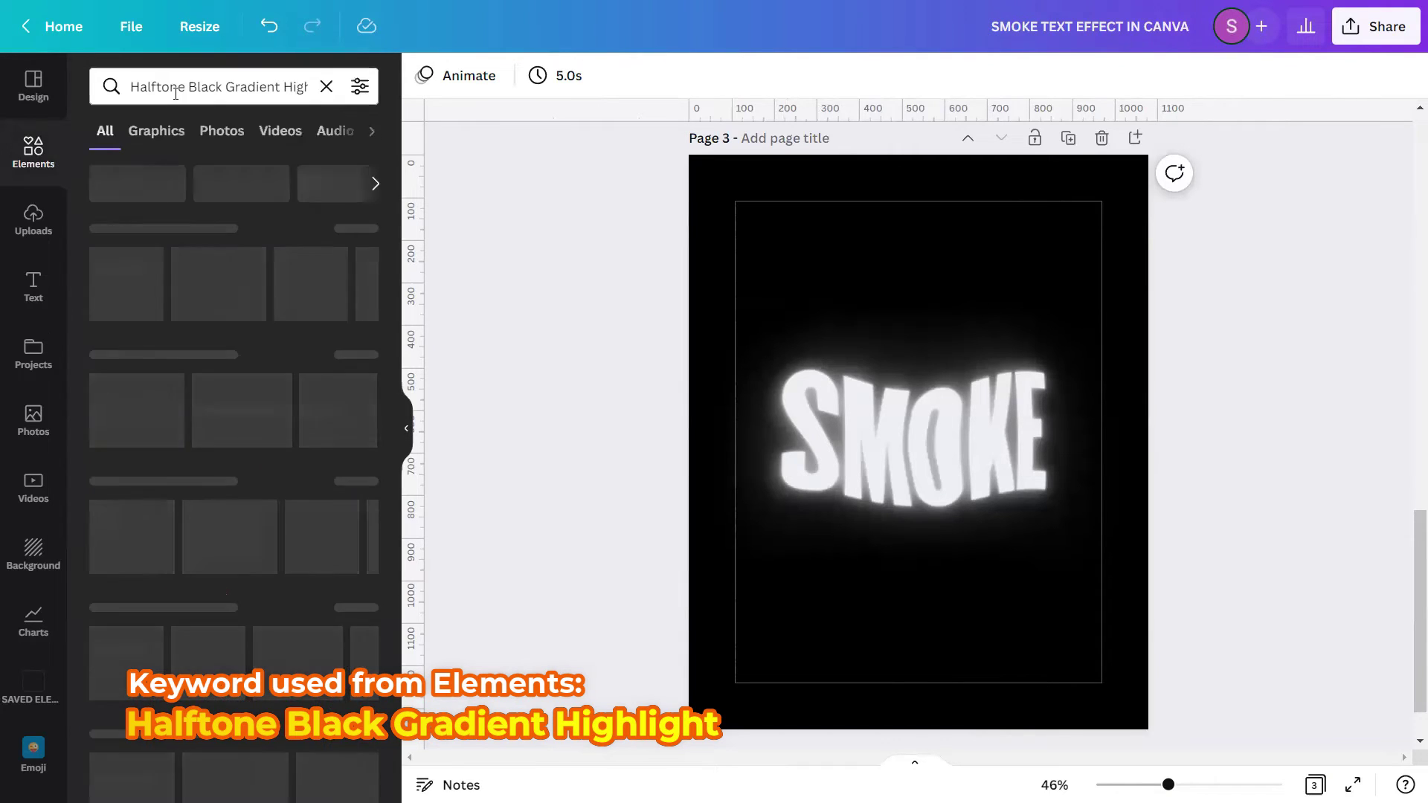
{"action": "left_click", "coordinate": [173, 135]}
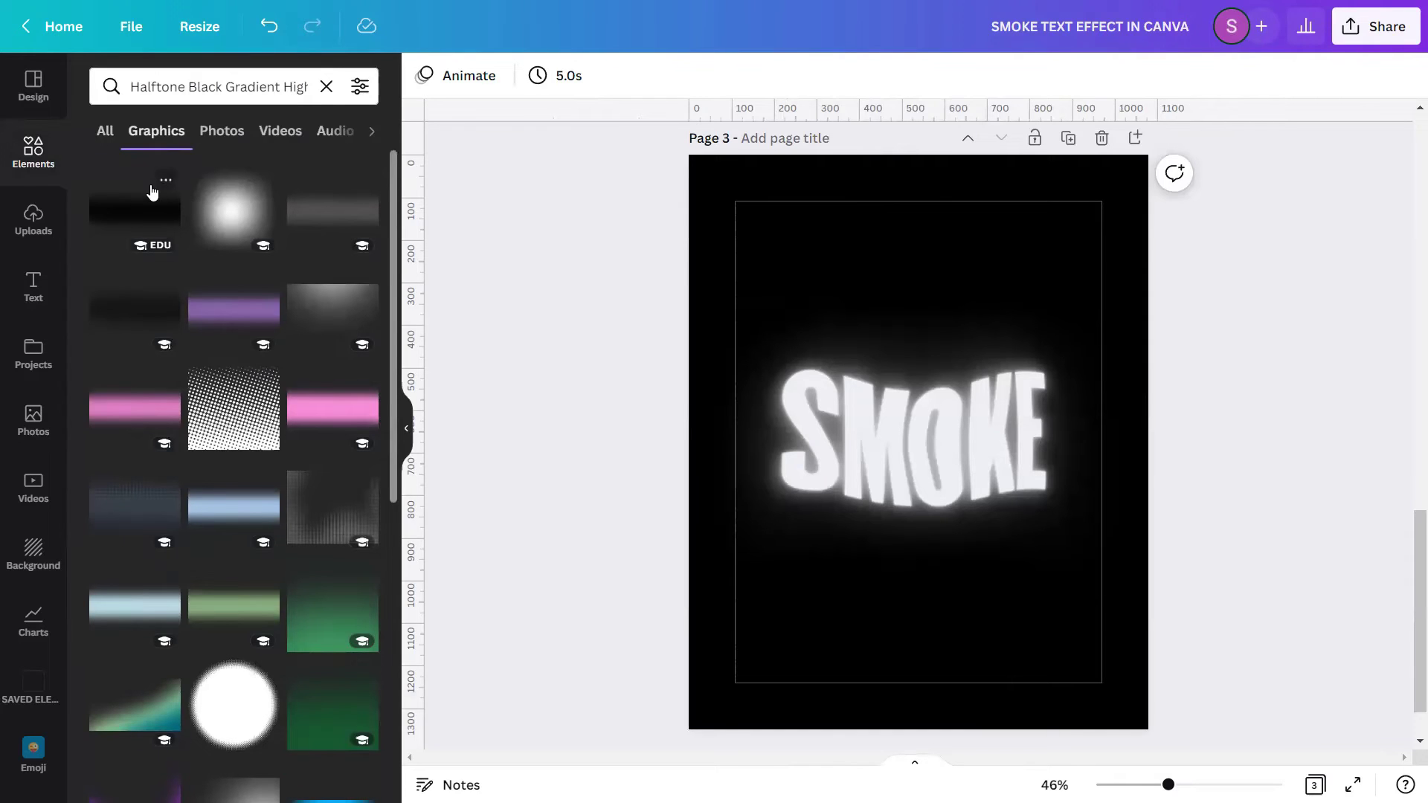
{"action": "left_click", "coordinate": [165, 181]}
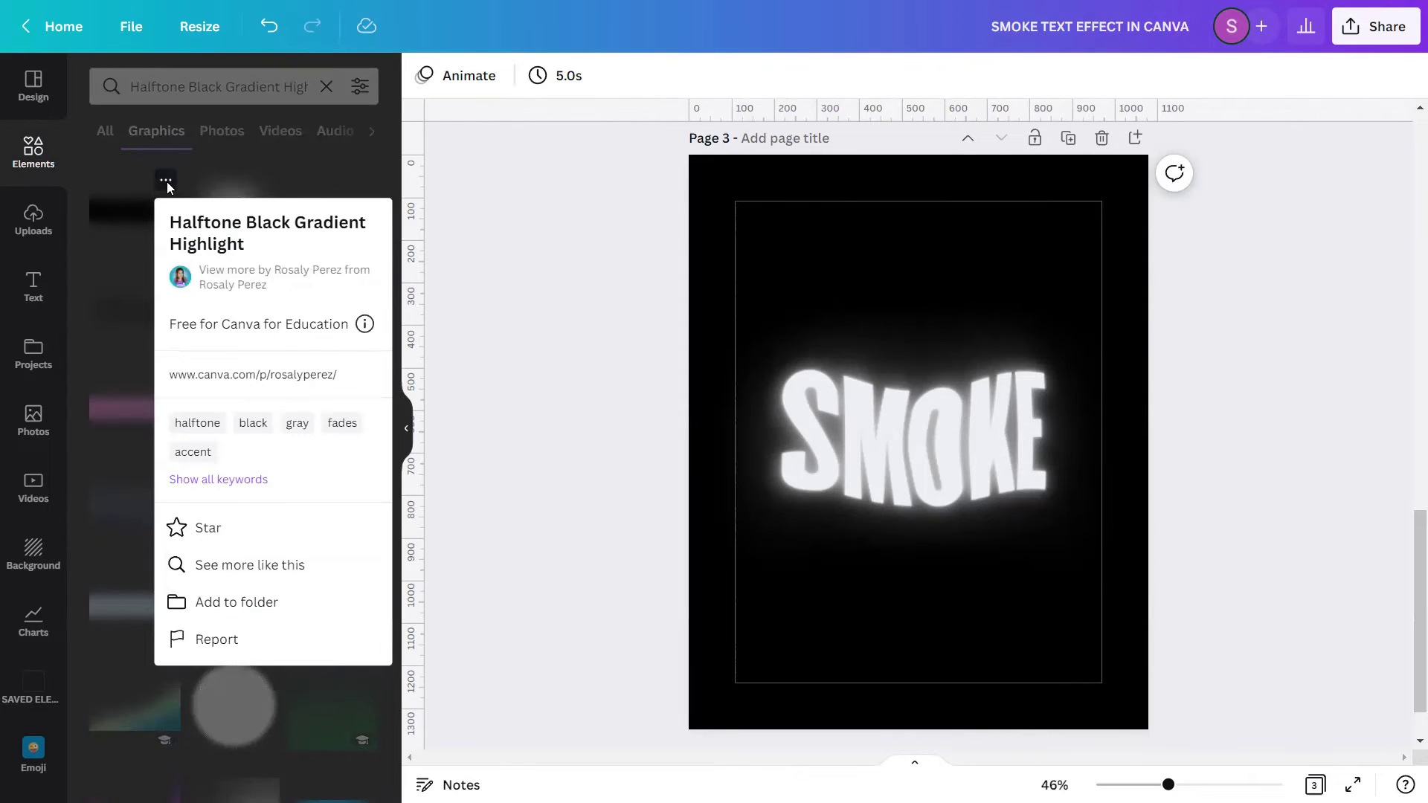
{"action": "left_click", "coordinate": [166, 181]}
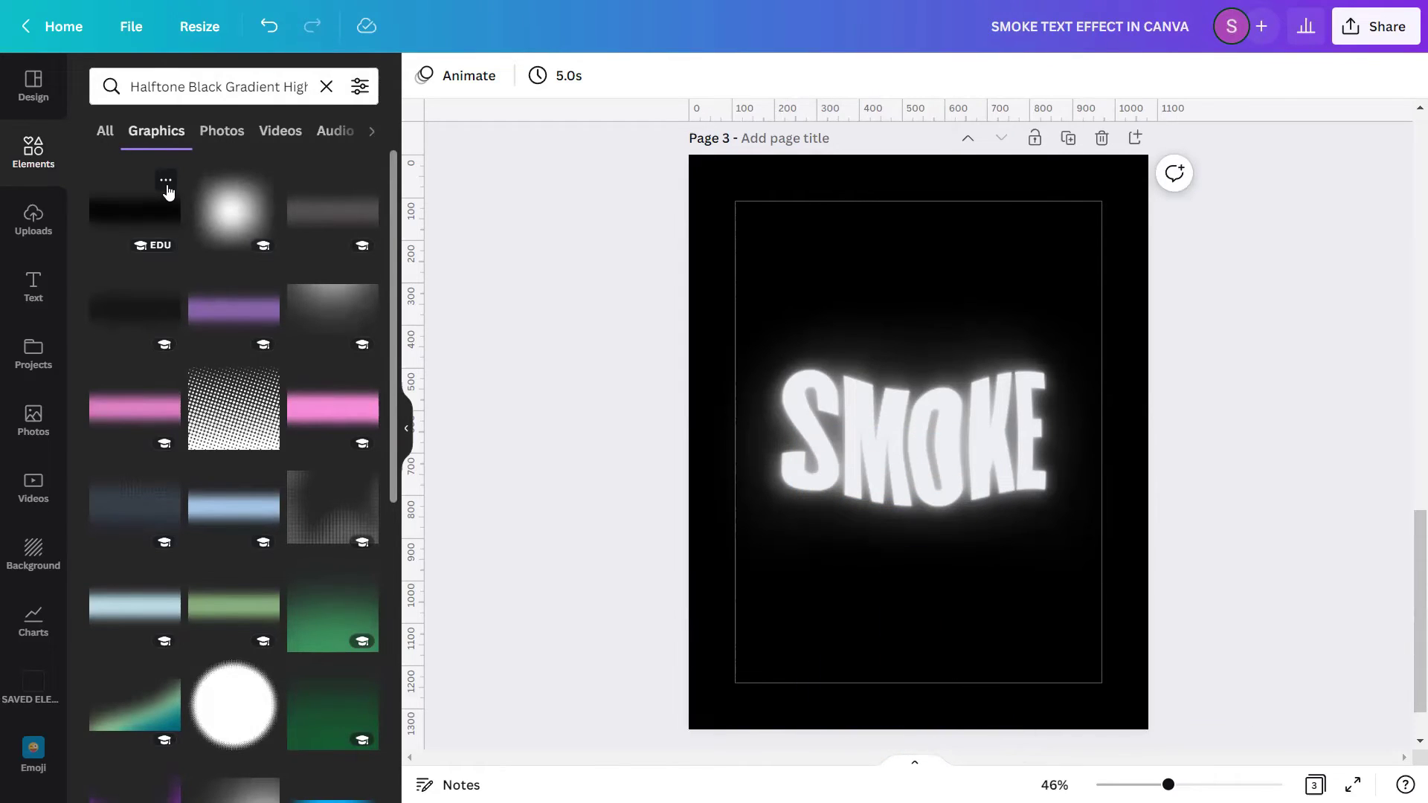
Add the Halftone Black Gradient Highlight graphic to page 3 and hide the elements panel
{"action": "left_click", "coordinate": [140, 221]}
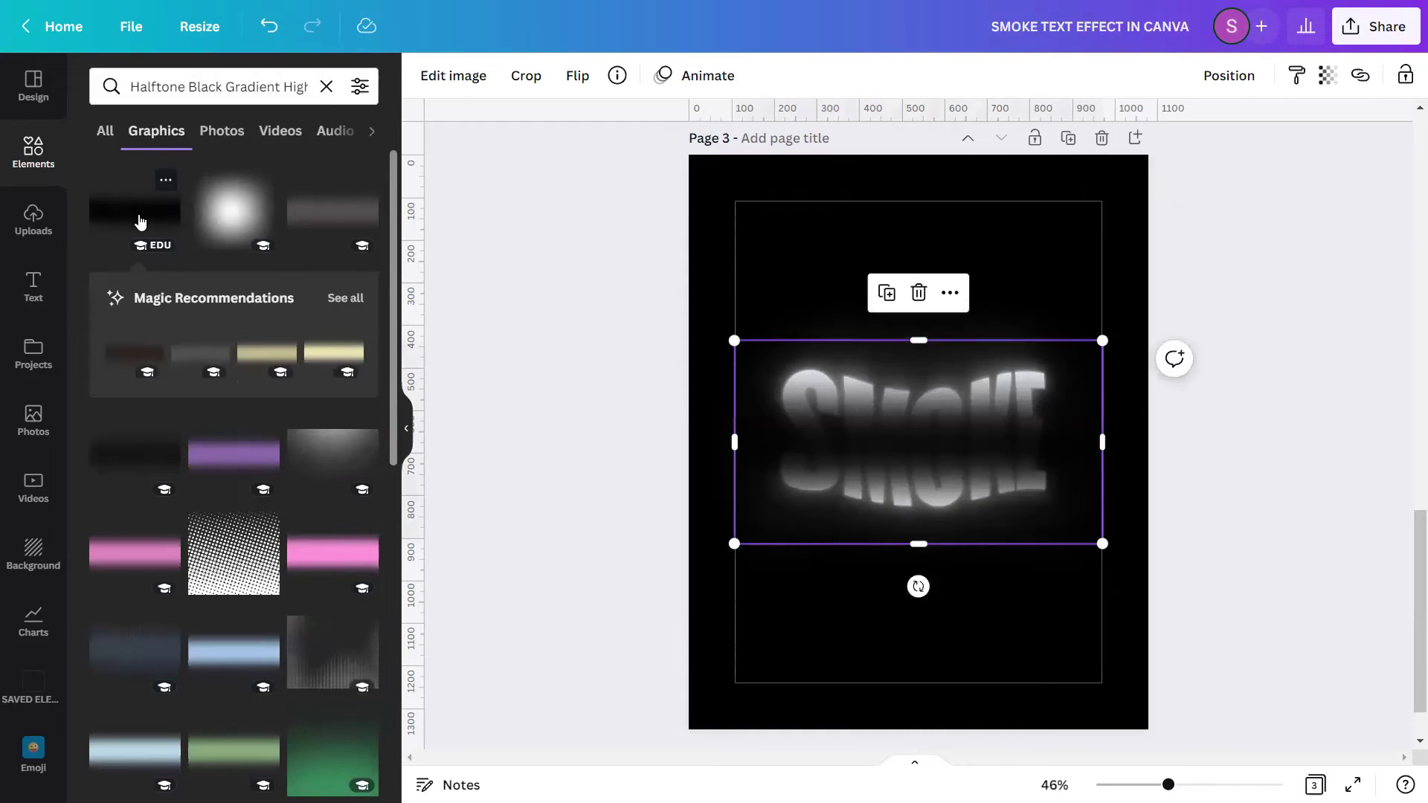
{"action": "left_click", "coordinate": [325, 87]}
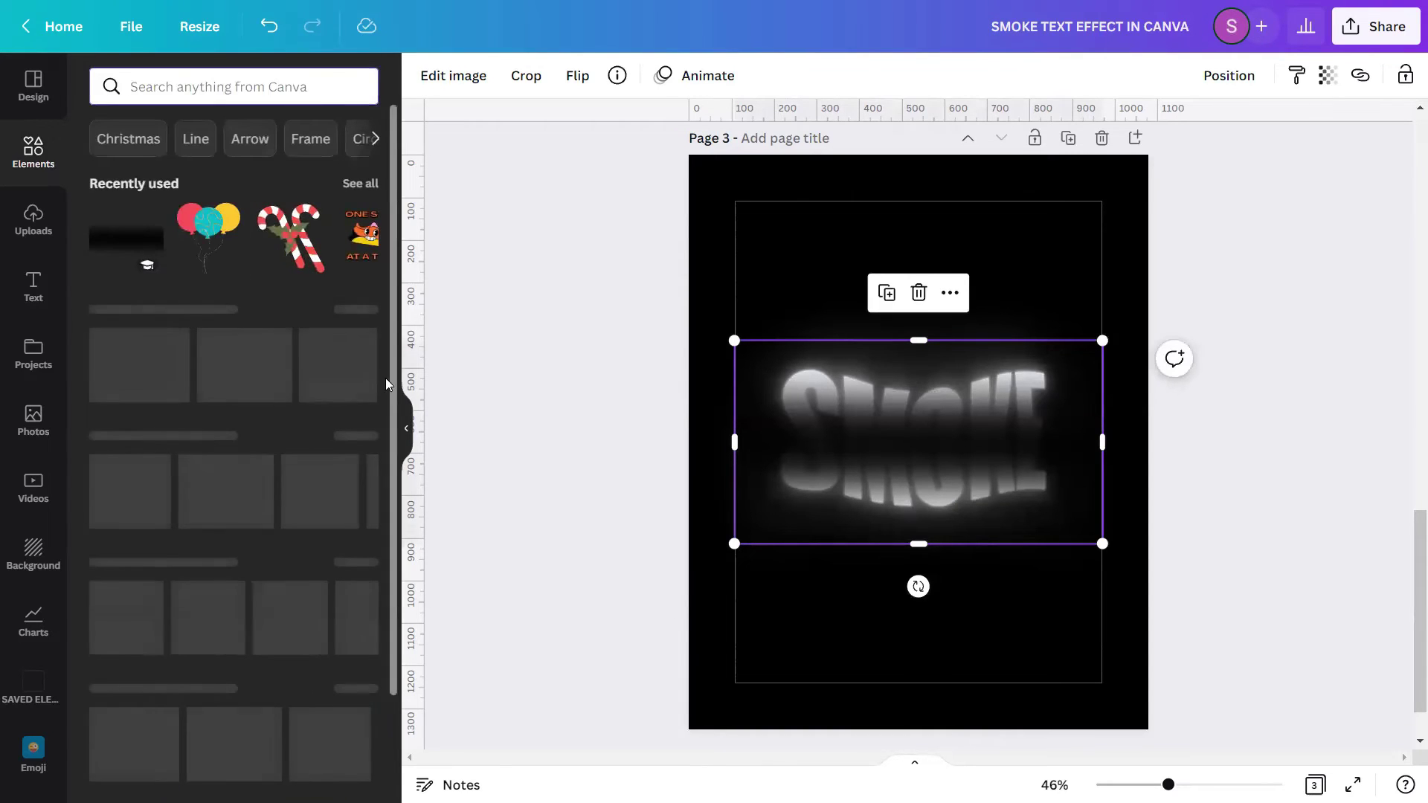
{"action": "left_click", "coordinate": [403, 420]}
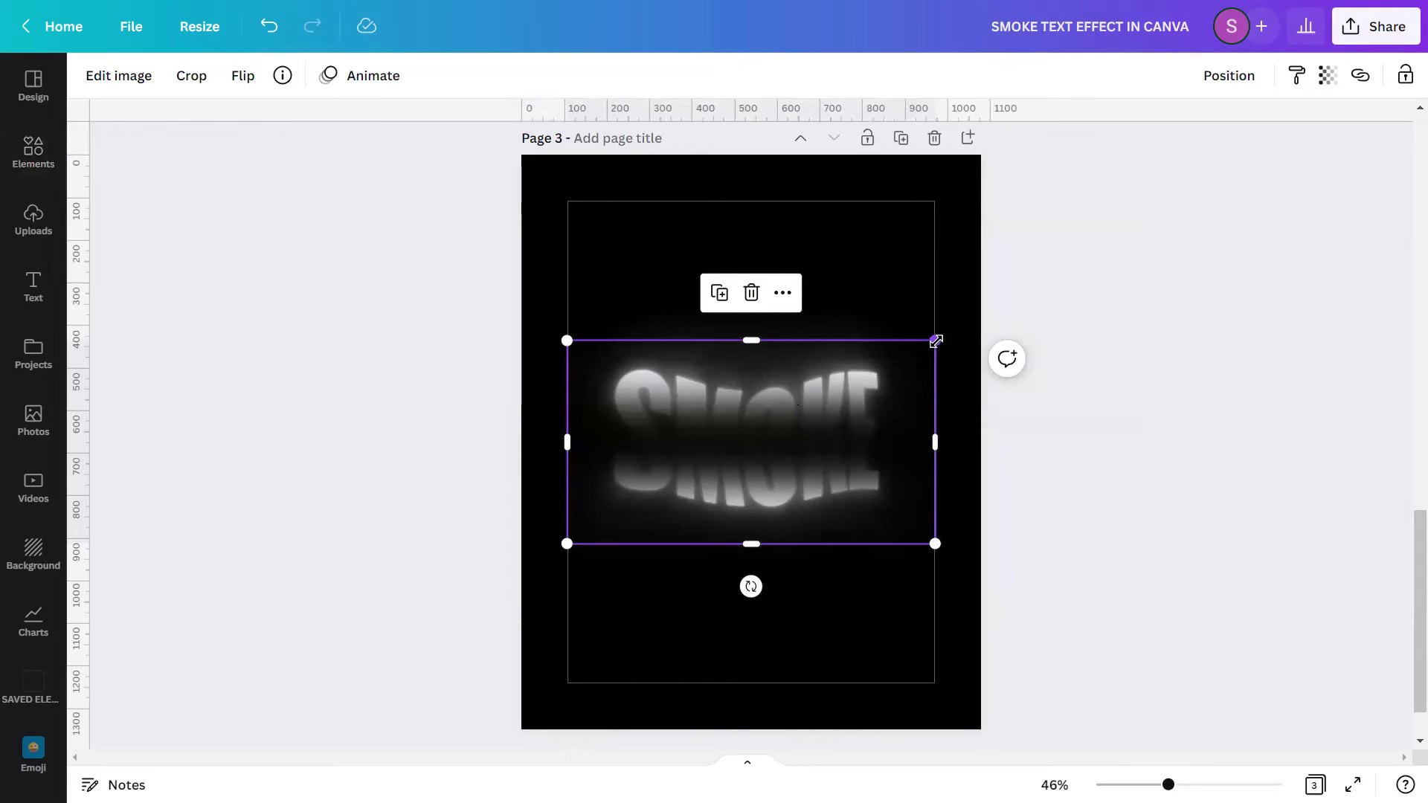
Enlarge the gradient wider than the page, centre it over SMOKE, and lock it
{"action": "left_click_drag", "start_coordinate": [936, 340], "coordinate": [1058, 269]}
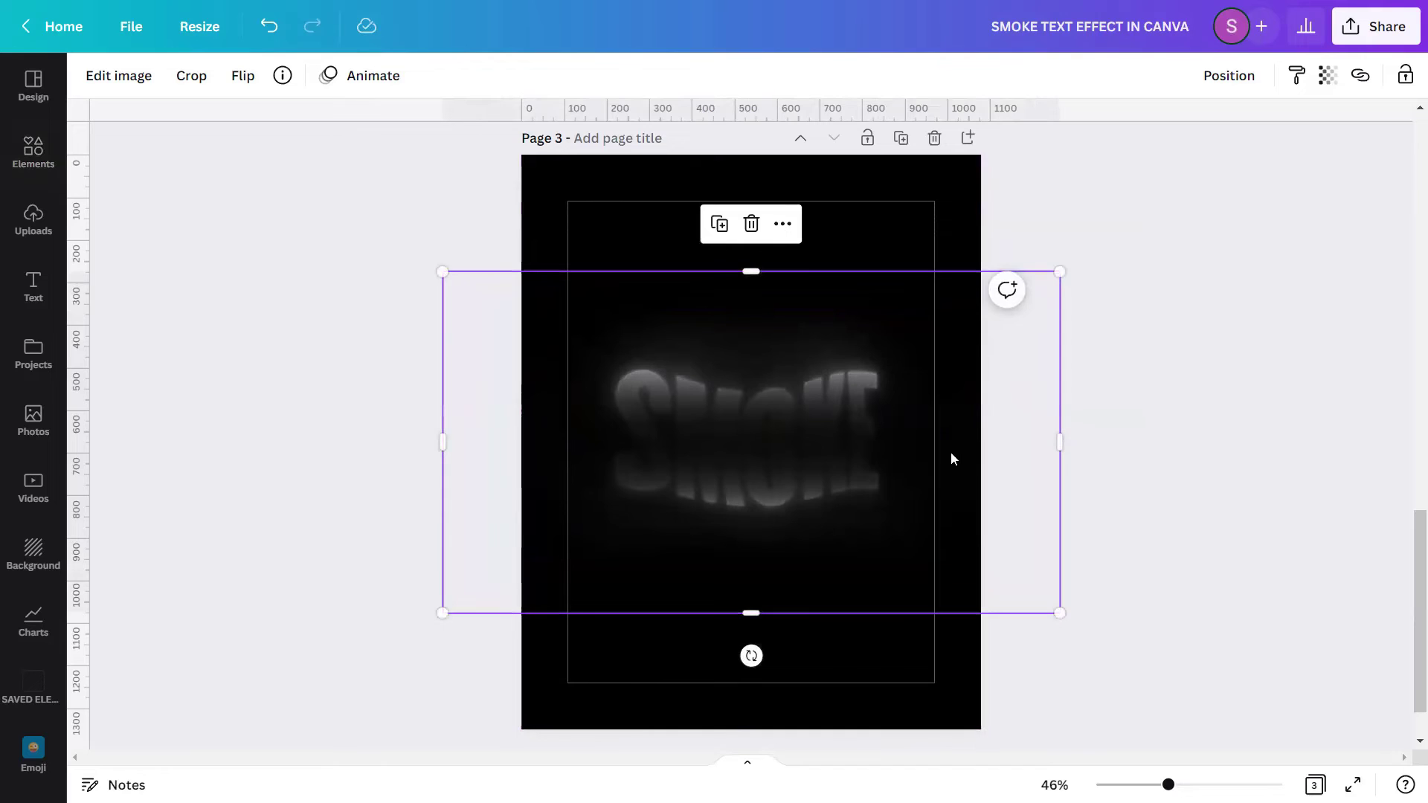
{"action": "left_click_drag", "start_coordinate": [918, 488], "coordinate": [917, 406]}
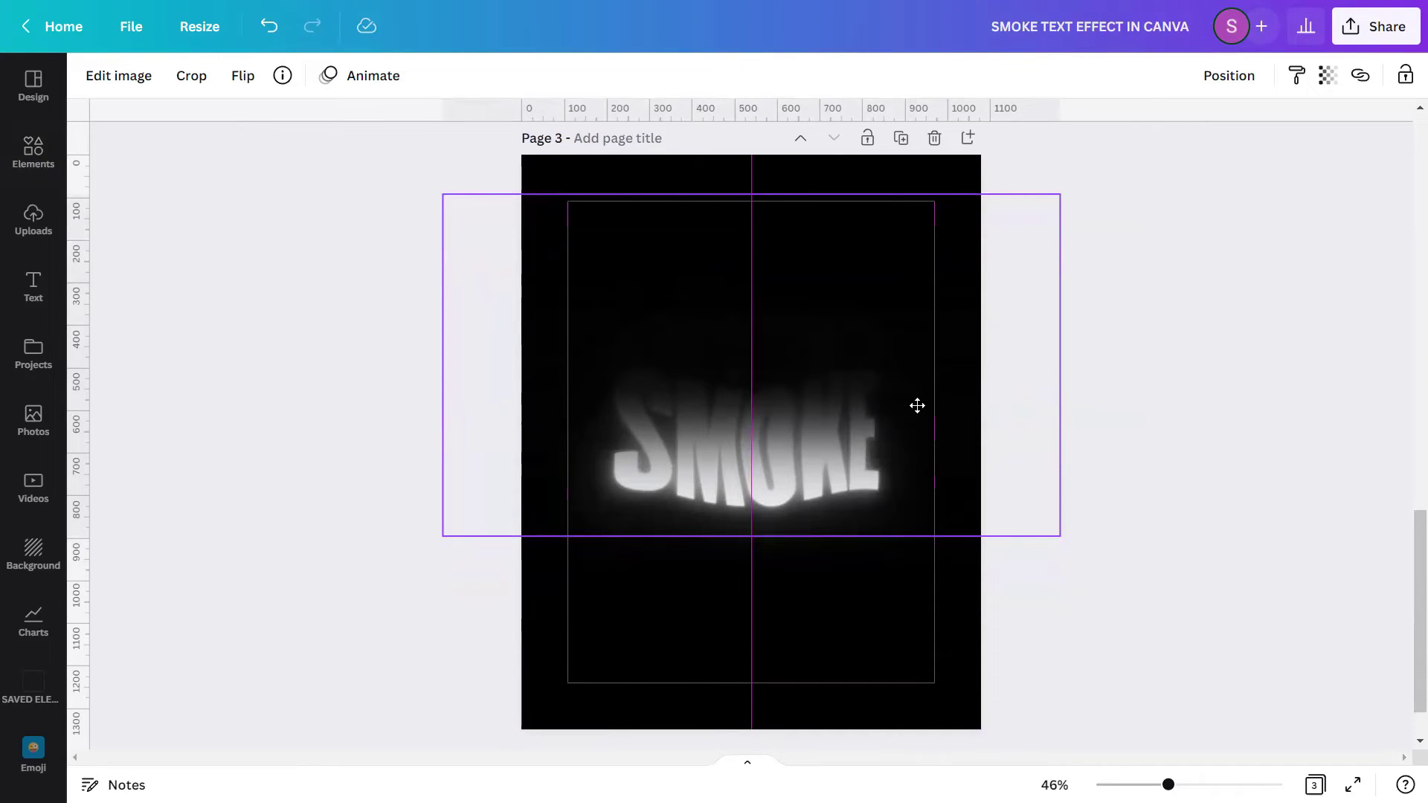
{"action": "left_click_drag", "start_coordinate": [917, 405], "coordinate": [916, 409]}
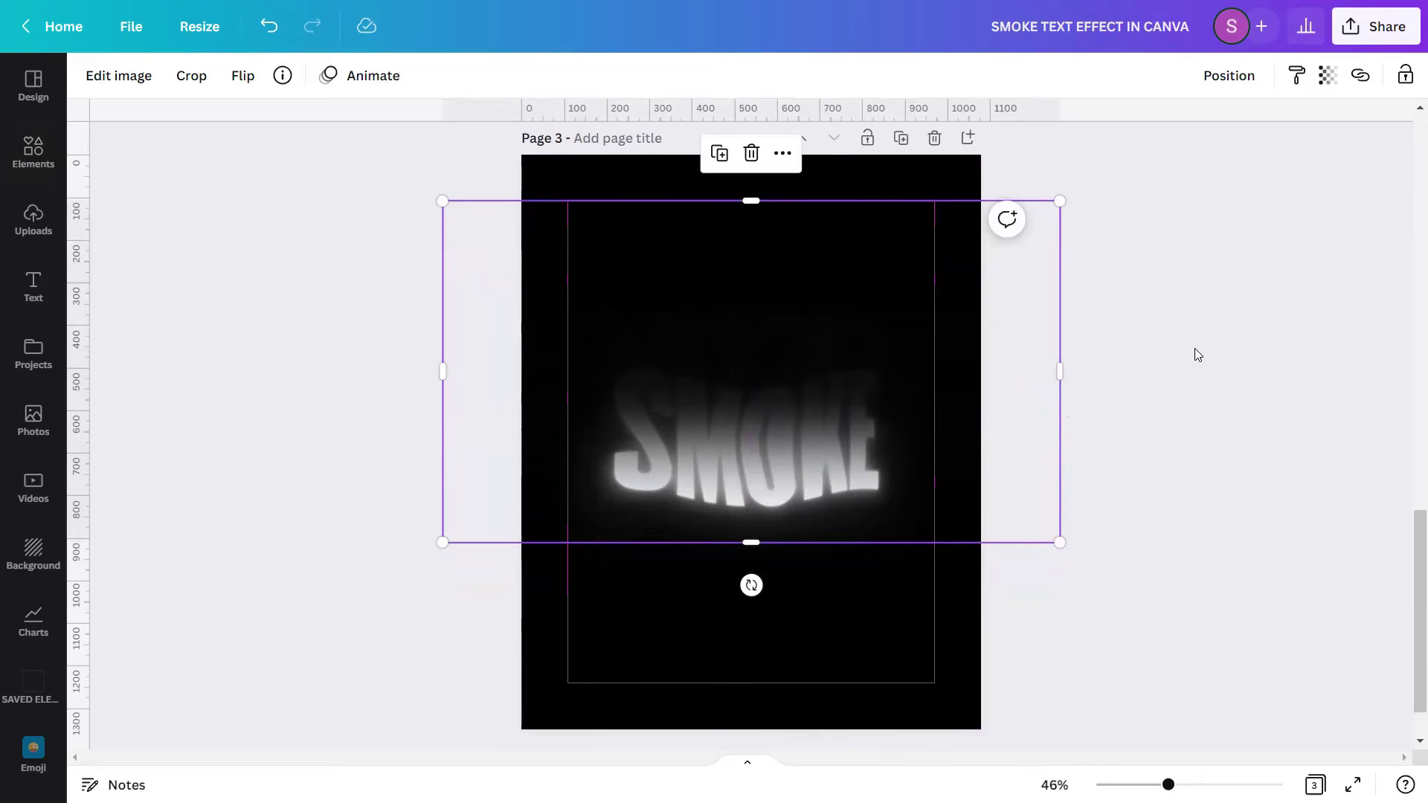
{"action": "left_click", "coordinate": [1405, 82]}
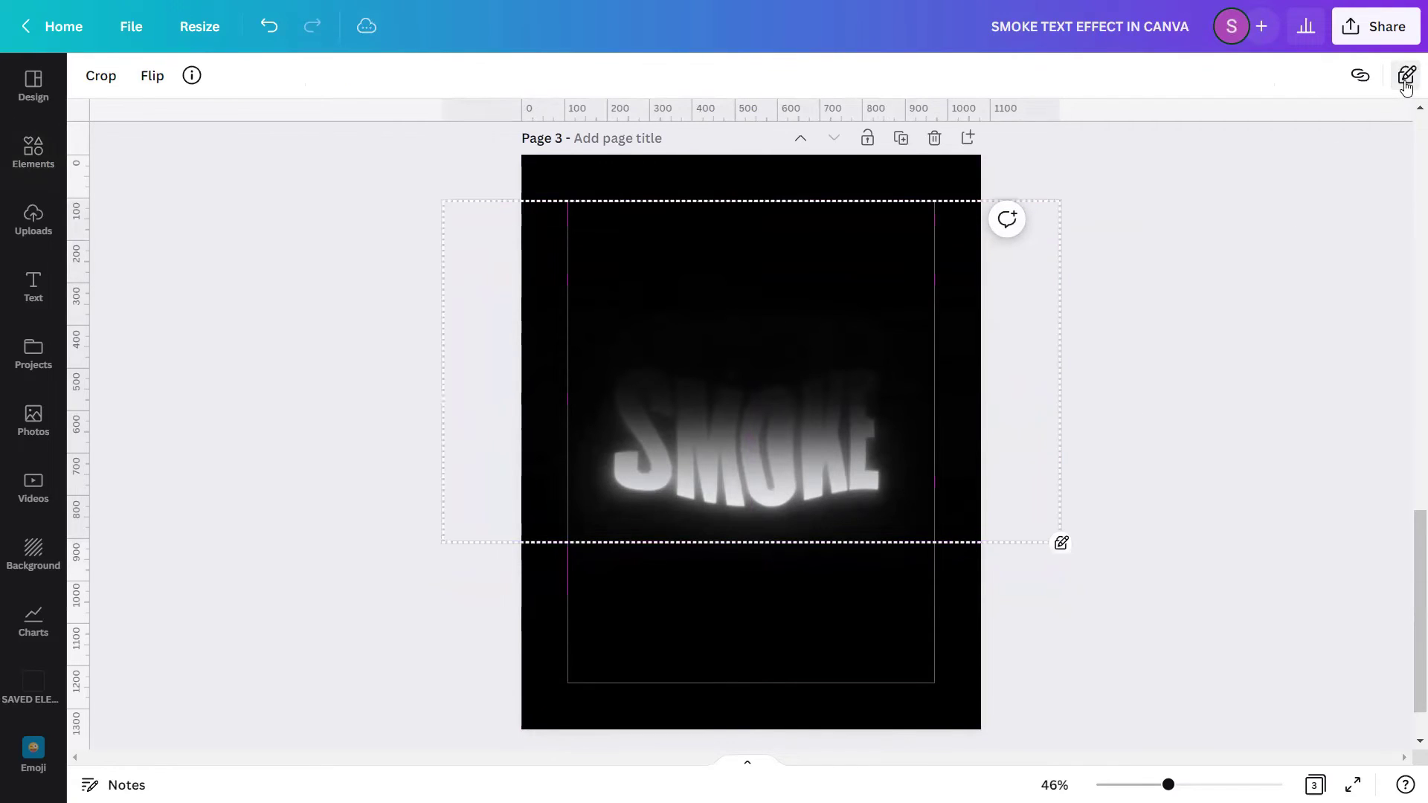
{"action": "left_click", "coordinate": [1250, 402]}
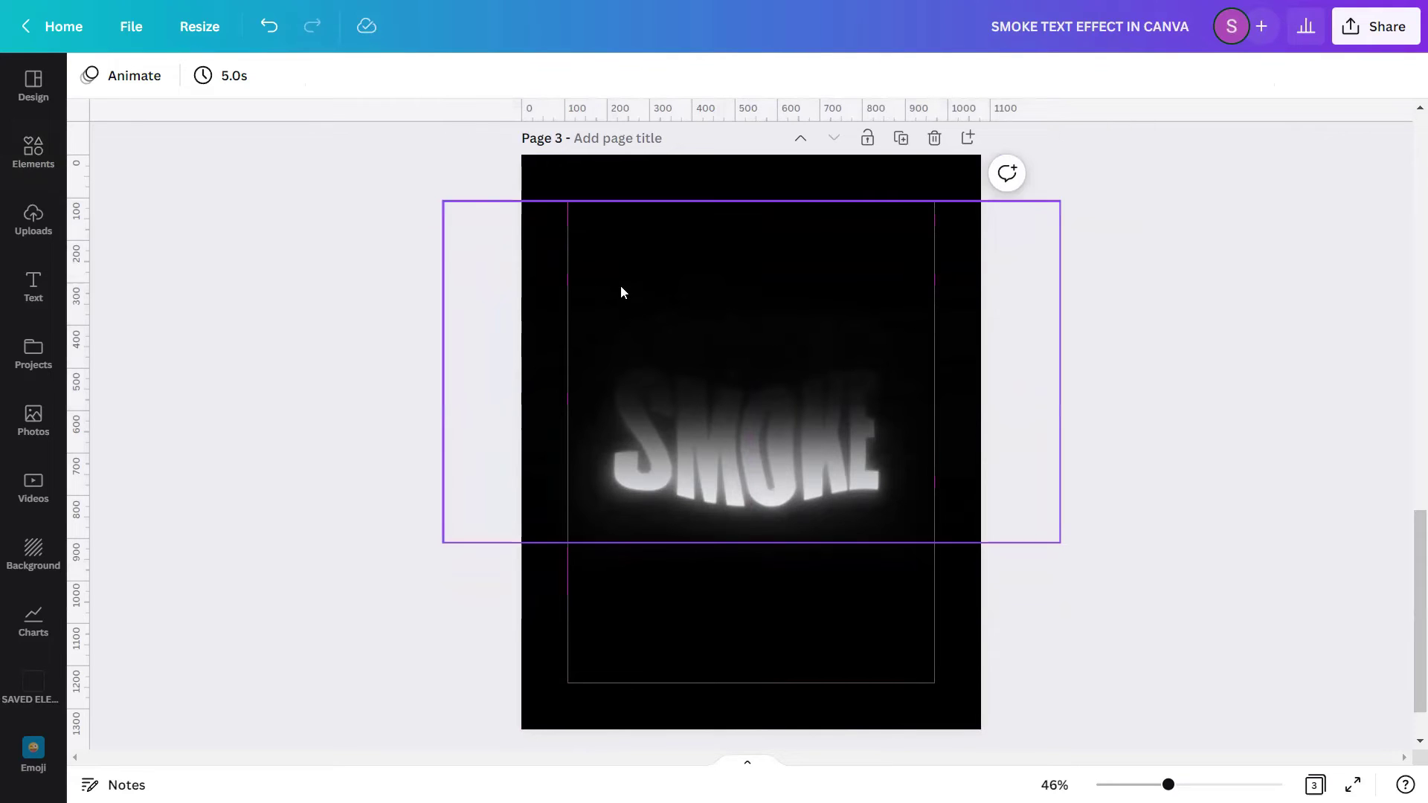
Search graphics for 'Smoke' and show more like 'Realistic white smoke steam, waves'
{"action": "left_click", "coordinate": [42, 172]}
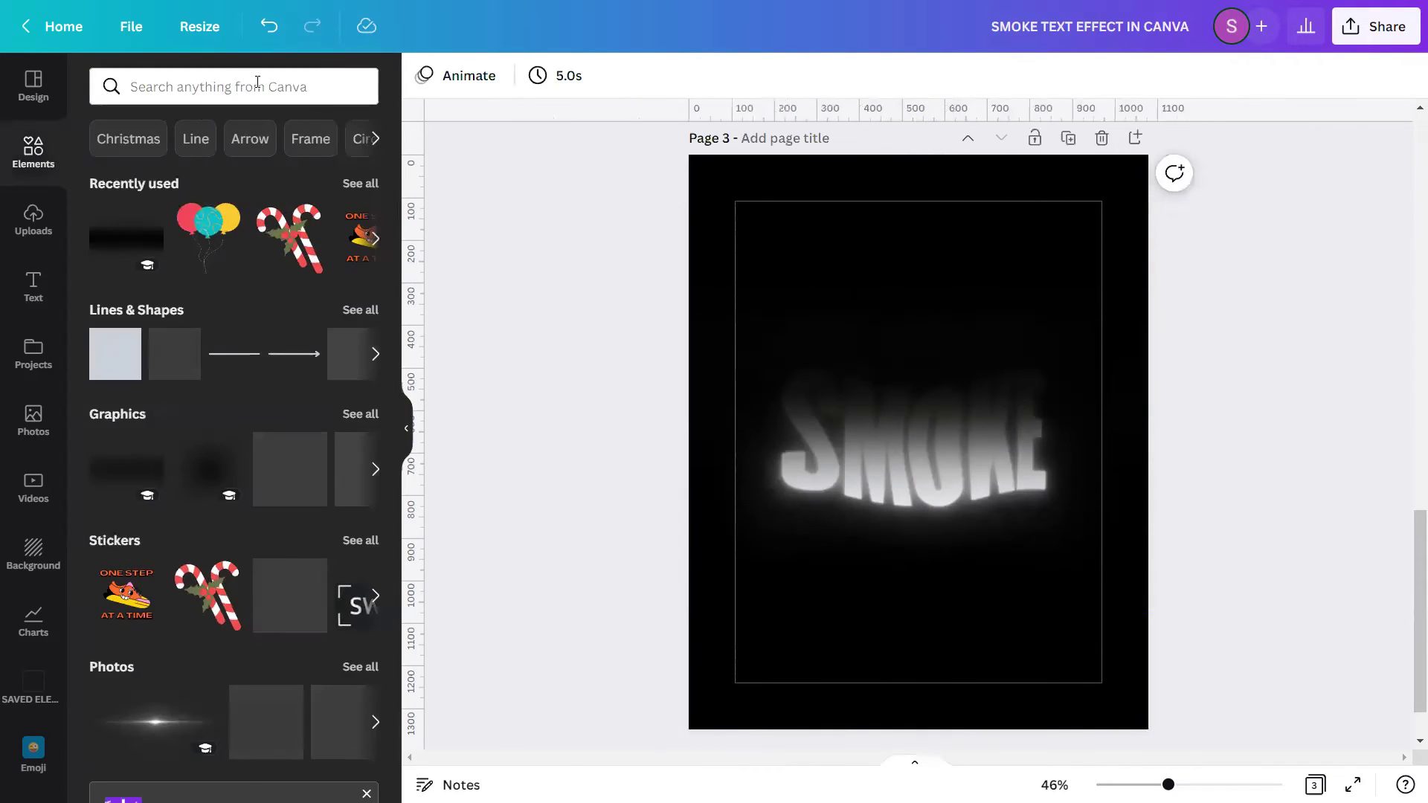
{"action": "left_click", "coordinate": [258, 85]}
{"action": "type", "text": "S"}
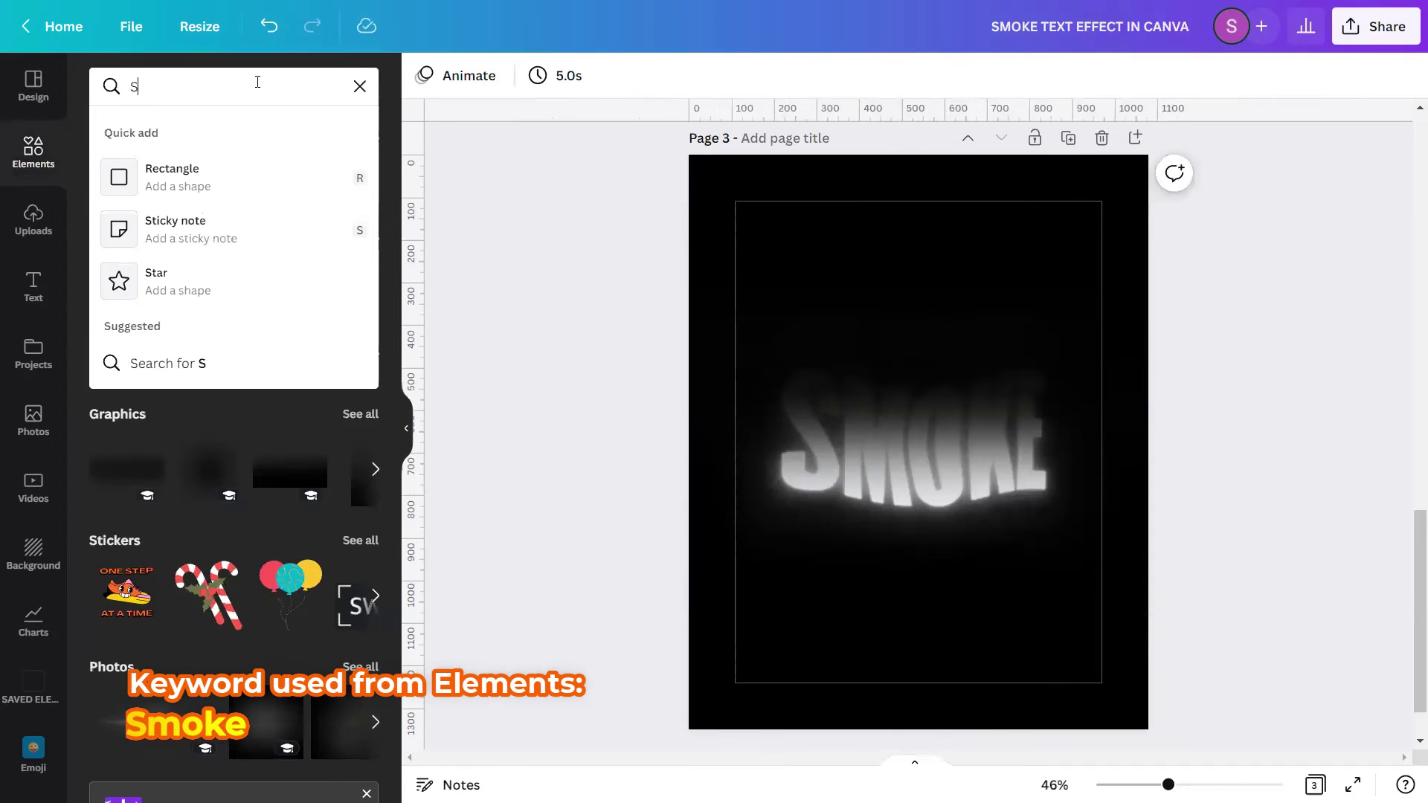
{"action": "type", "text": "moke"}
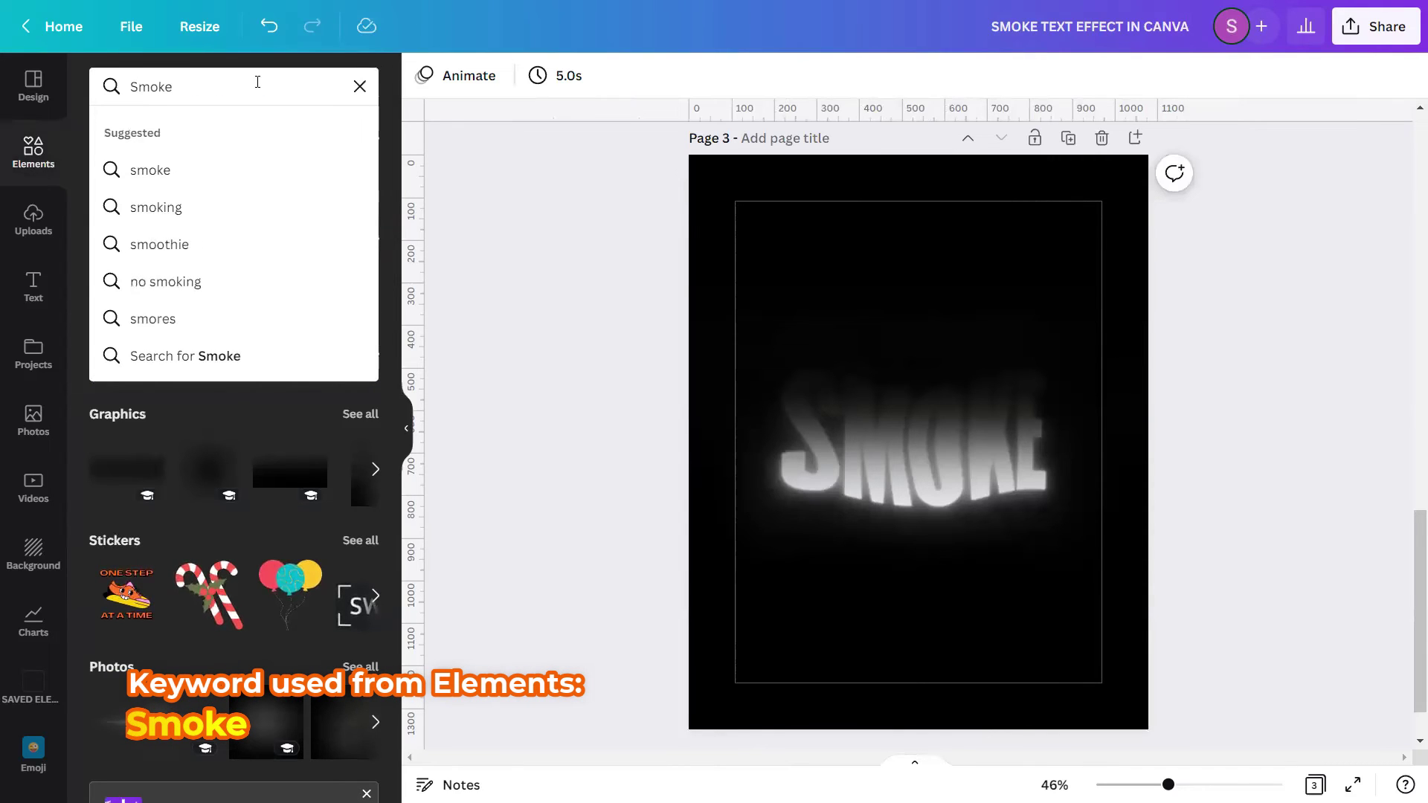
{"action": "key", "text": "Return"}
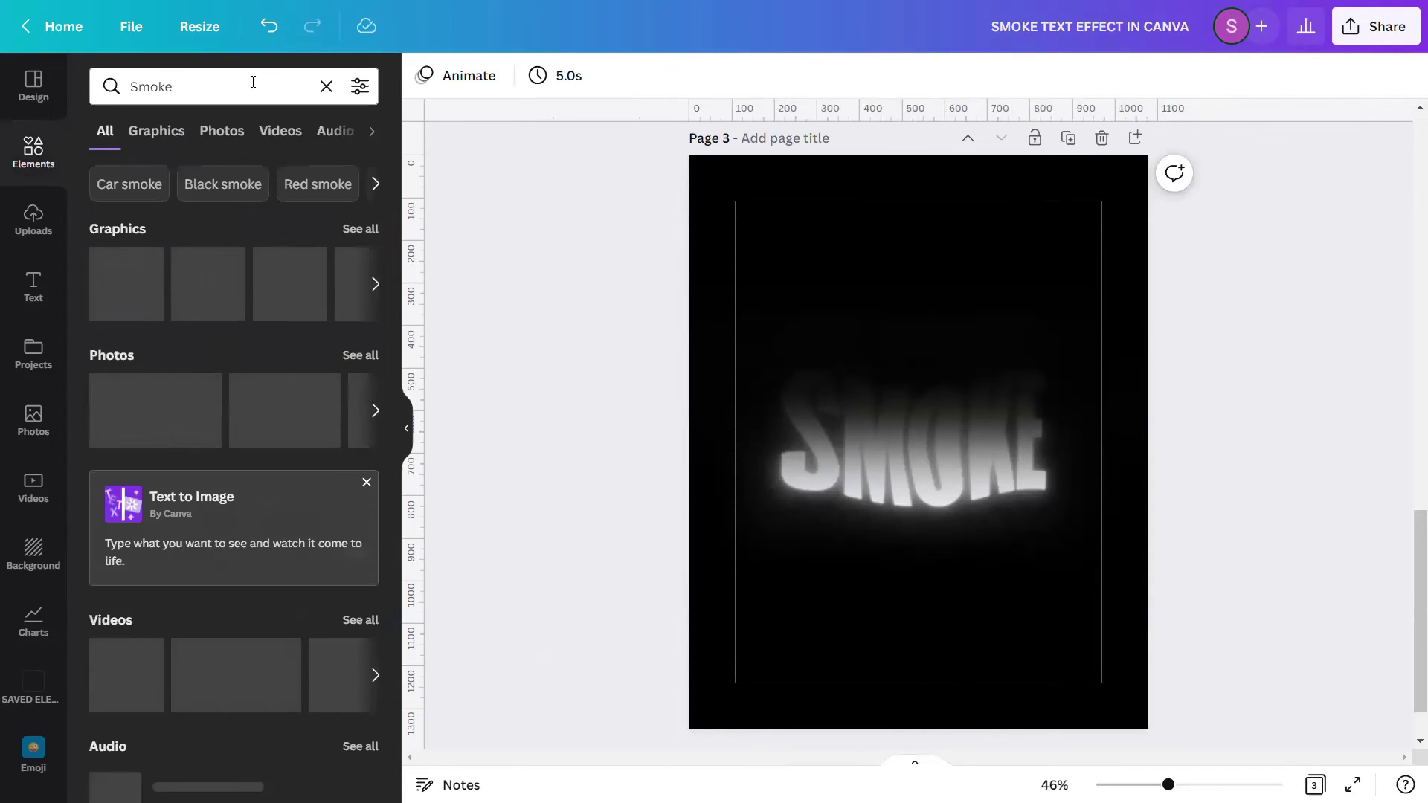
{"action": "left_click", "coordinate": [165, 142]}
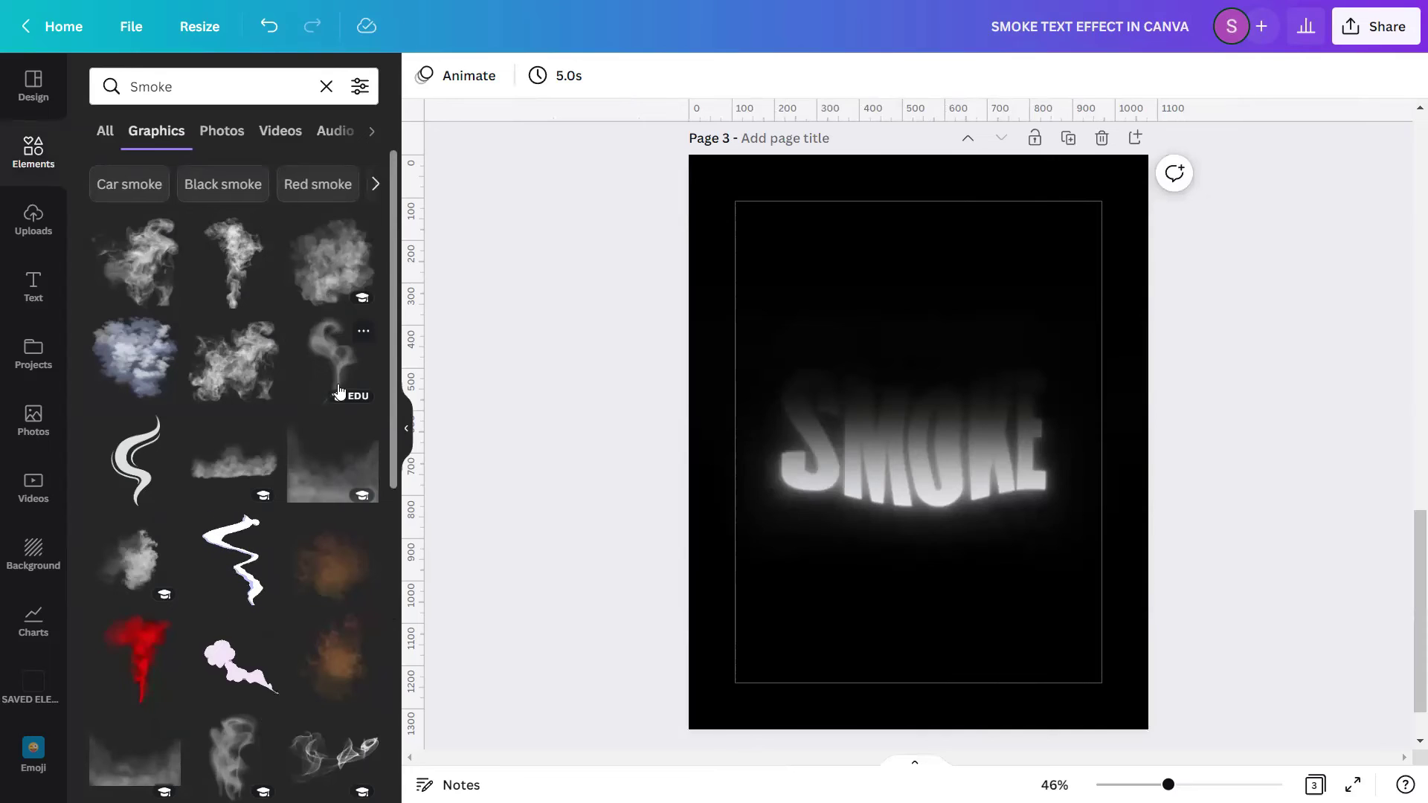
{"action": "left_click", "coordinate": [364, 333]}
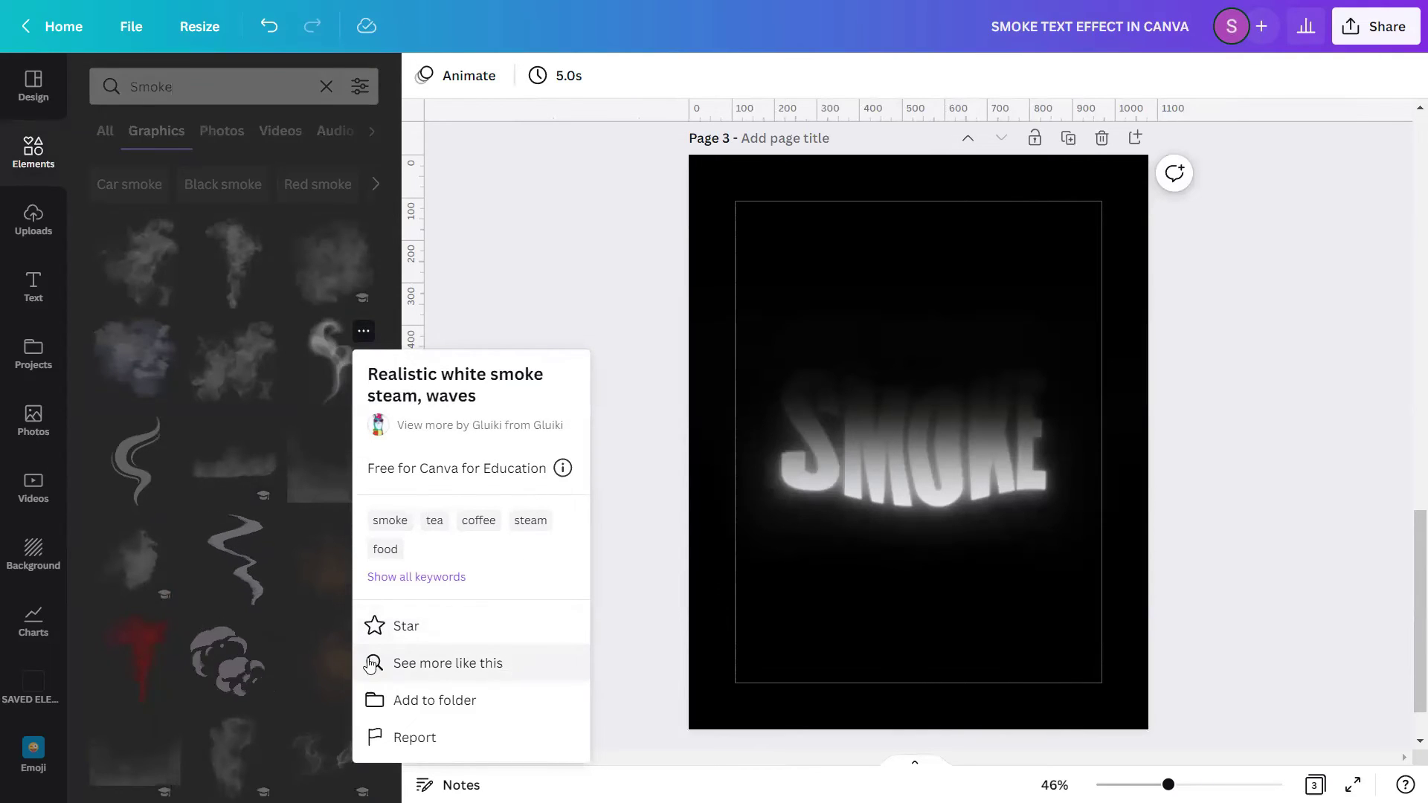
{"action": "left_click", "coordinate": [475, 664]}
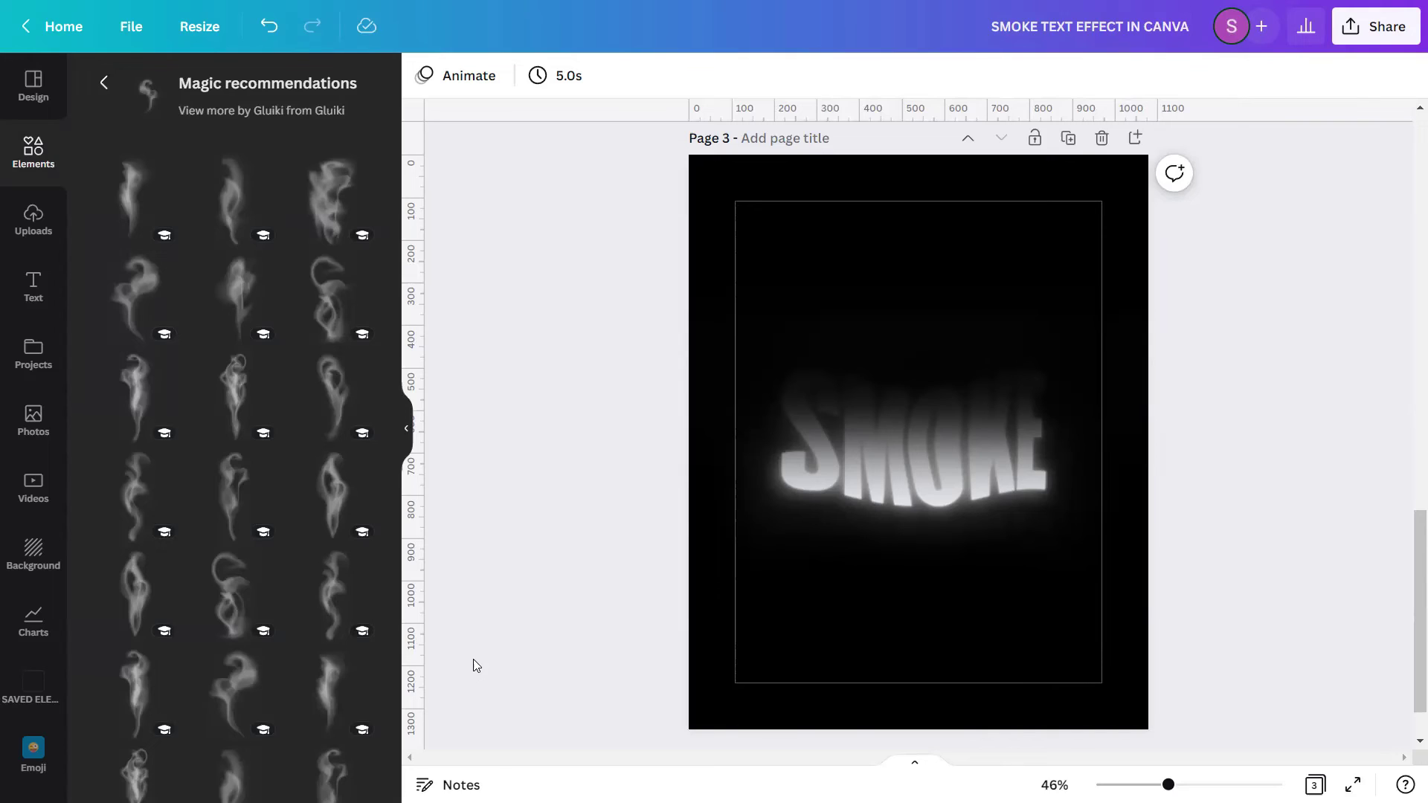
Add a smoke wisp graphic, shrink and tilt it, and move it toward the S
{"action": "left_click", "coordinate": [155, 309]}
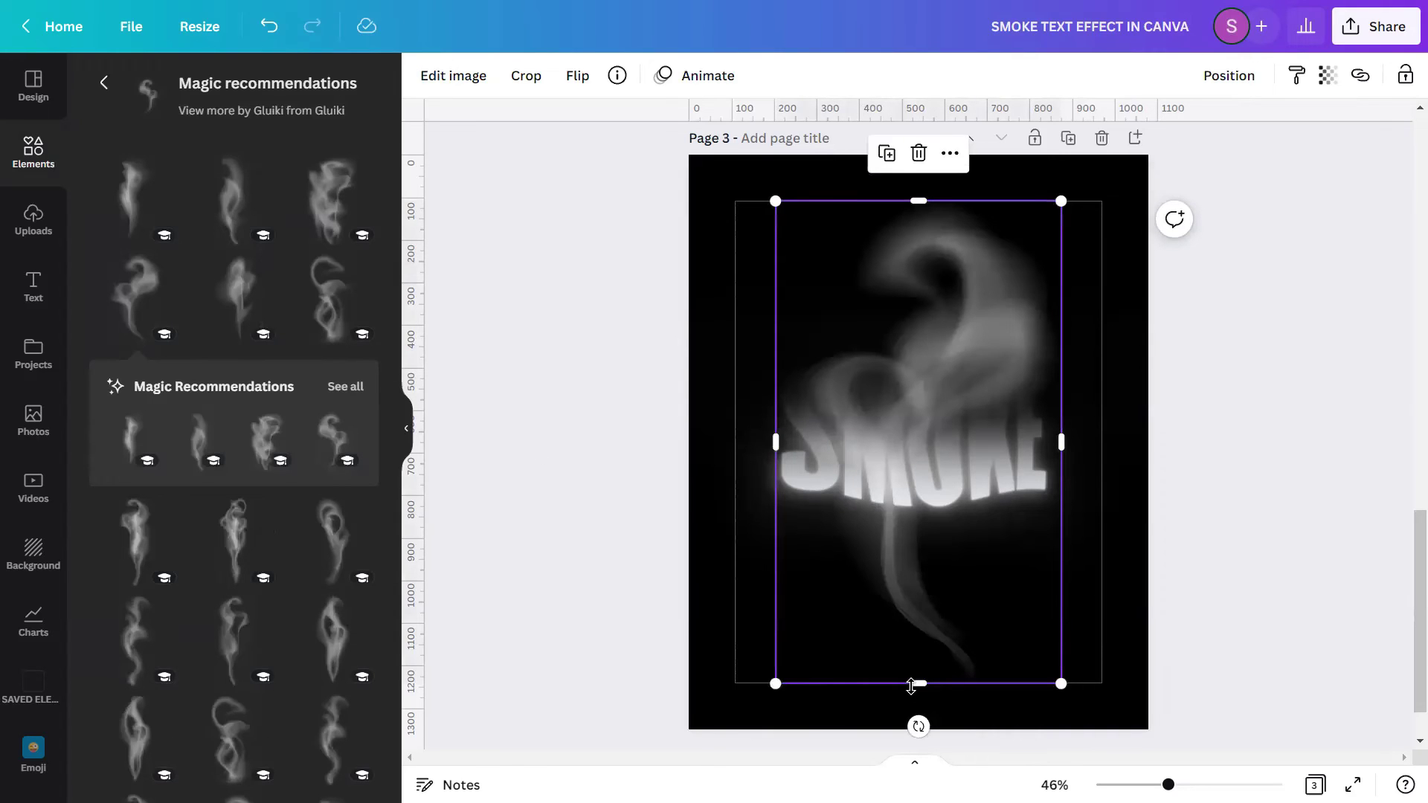
{"action": "left_click_drag", "start_coordinate": [919, 726], "coordinate": [725, 720]}
{"action": "left_click_drag", "start_coordinate": [896, 722], "coordinate": [868, 419]}
{"action": "left_click_drag", "start_coordinate": [898, 312], "coordinate": [841, 372]}
{"action": "left_click_drag", "start_coordinate": [764, 482], "coordinate": [811, 551]}
{"action": "left_click_drag", "start_coordinate": [841, 393], "coordinate": [823, 392]}
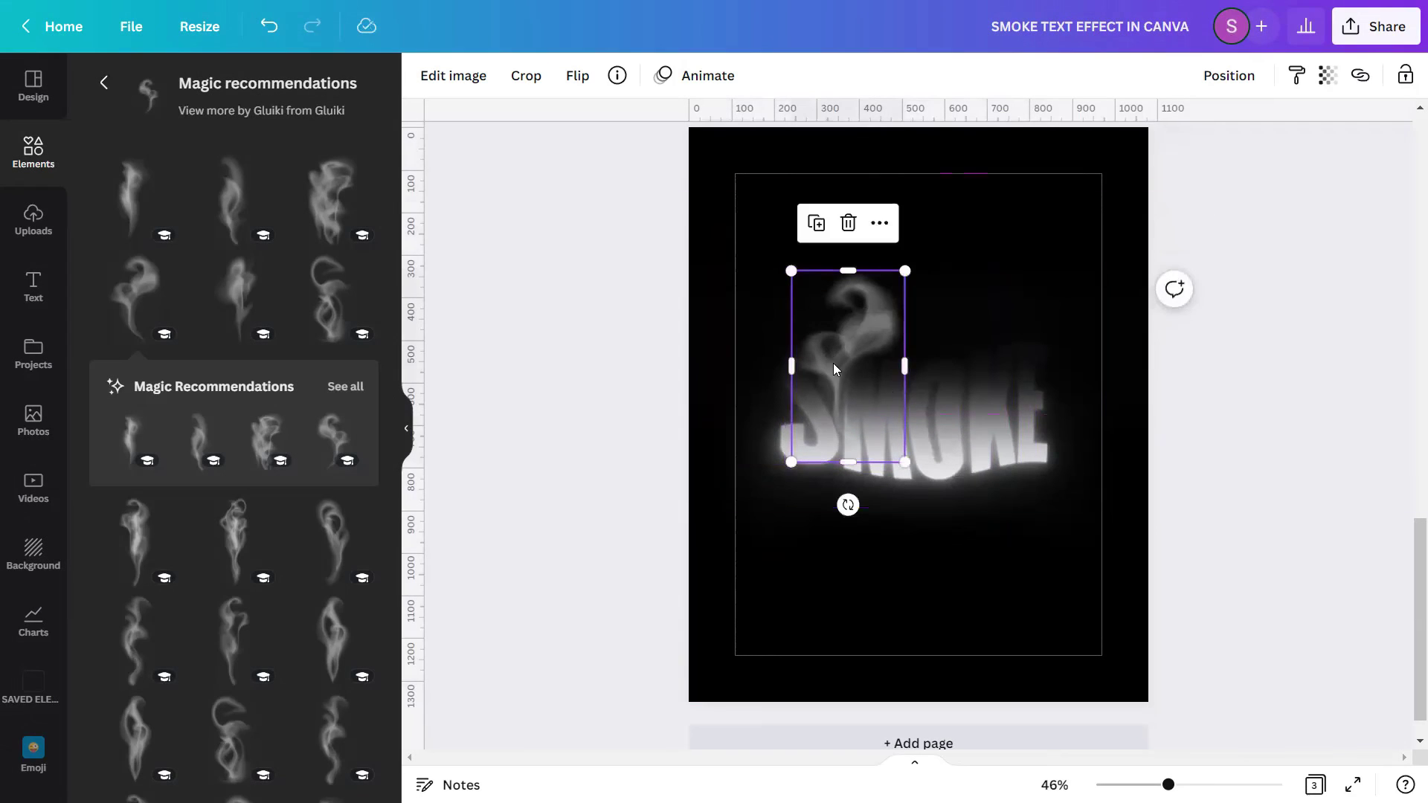
{"action": "left_click_drag", "start_coordinate": [862, 403], "coordinate": [822, 361]}
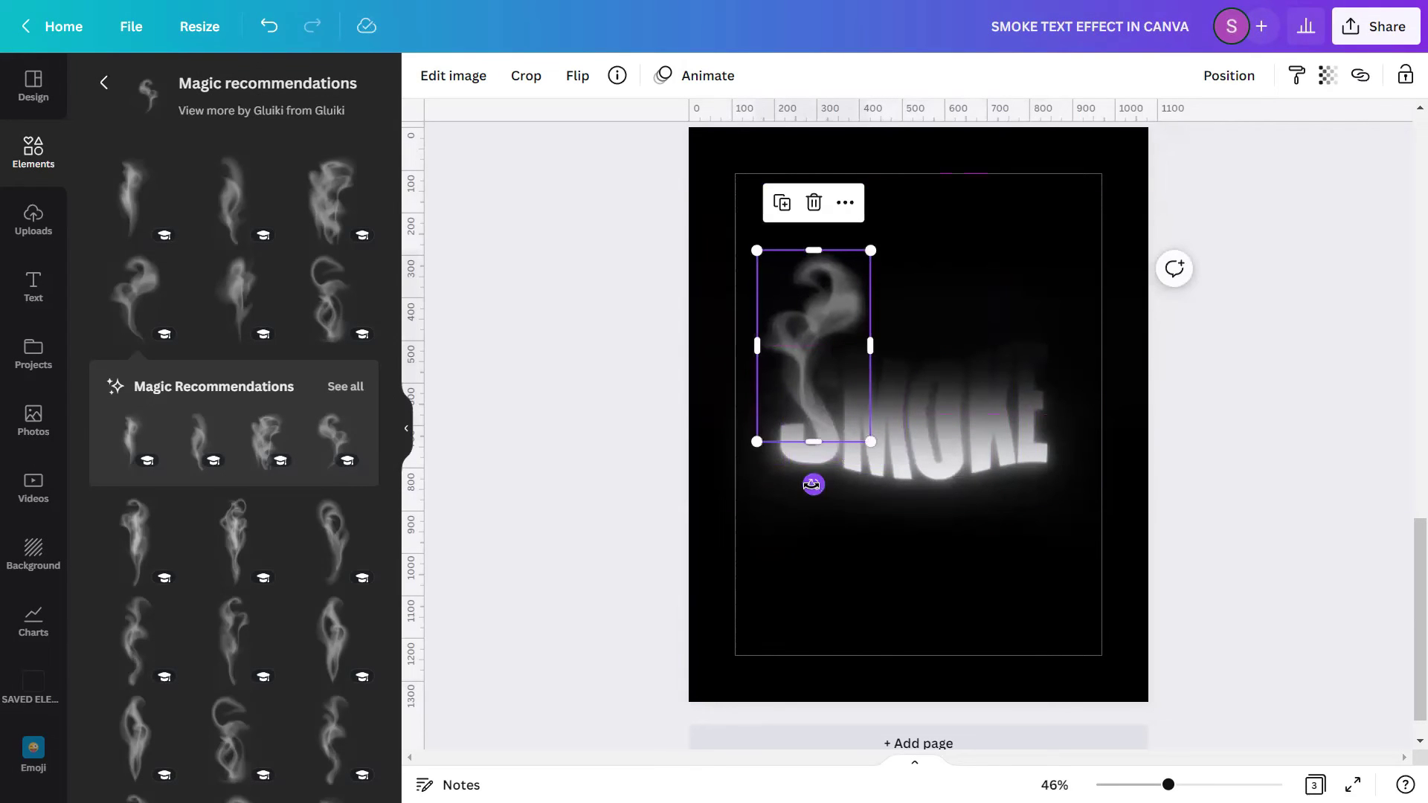
{"action": "left_click_drag", "start_coordinate": [813, 484], "coordinate": [848, 495]}
Flip the smoke wisp horizontally, lower it slightly, and enlarge it over the S
{"action": "left_click", "coordinate": [574, 80]}
{"action": "left_click", "coordinate": [597, 126]}
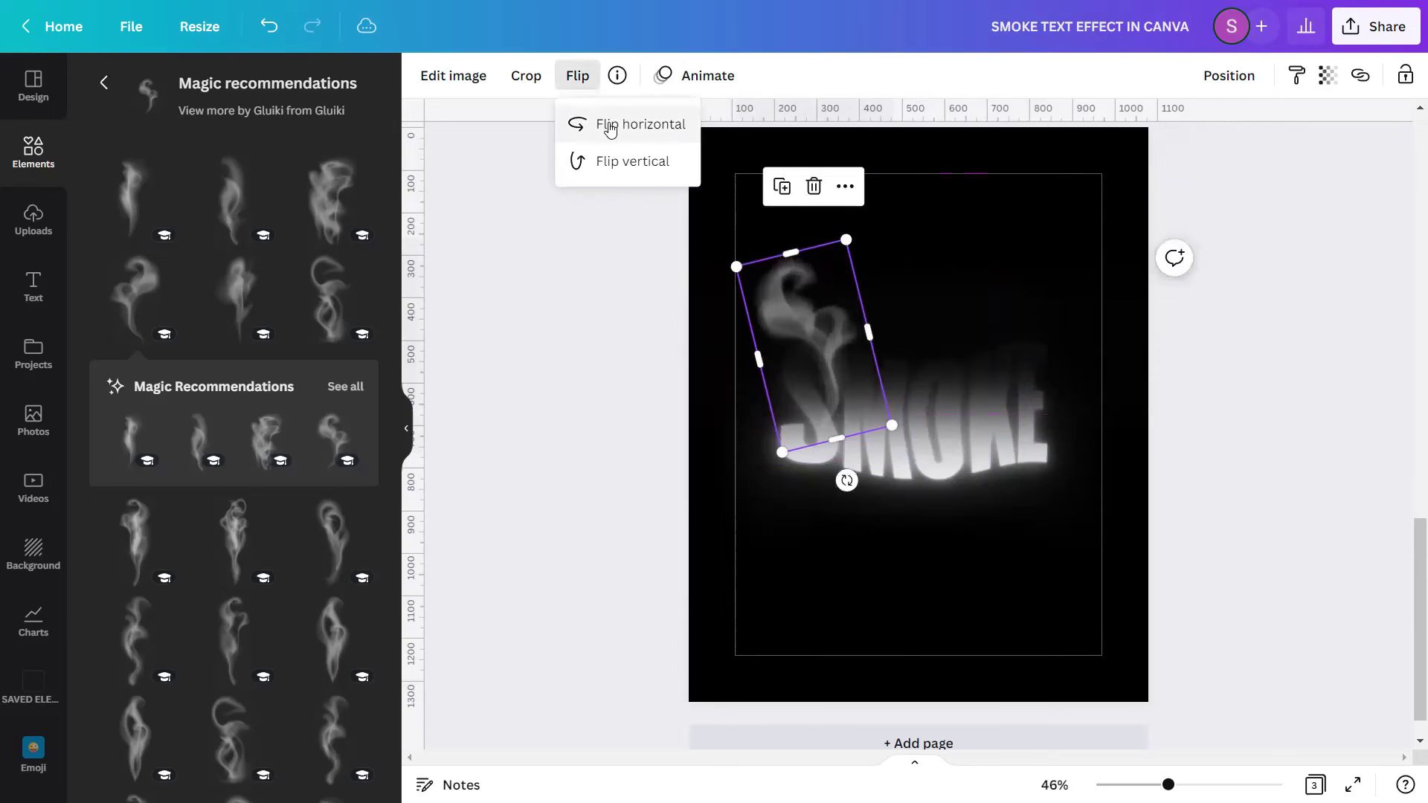
{"action": "left_click_drag", "start_coordinate": [802, 341], "coordinate": [793, 379]}
{"action": "left_click_drag", "start_coordinate": [733, 305], "coordinate": [700, 275]}
{"action": "left_click_drag", "start_coordinate": [820, 371], "coordinate": [826, 382]}
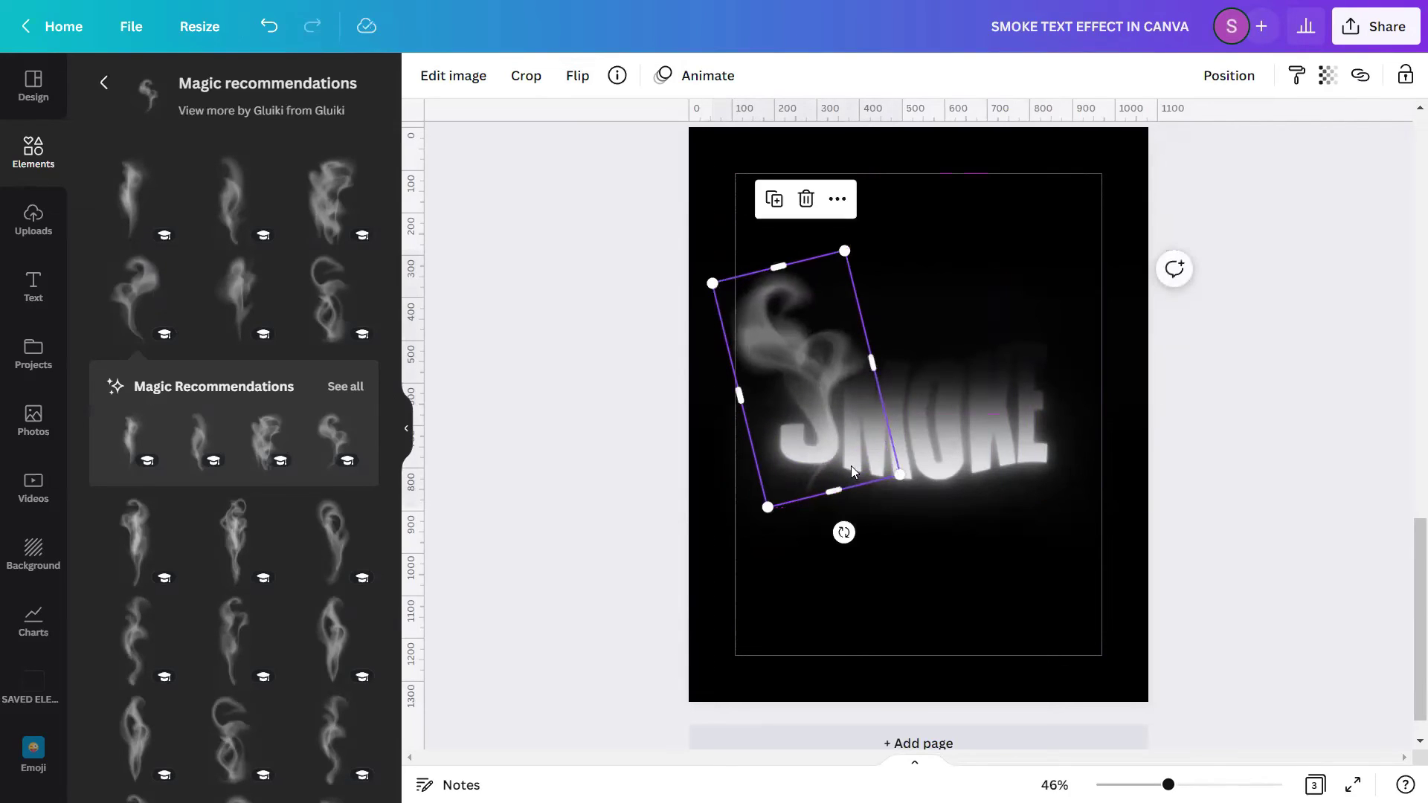
{"action": "left_click", "coordinate": [1211, 443]}
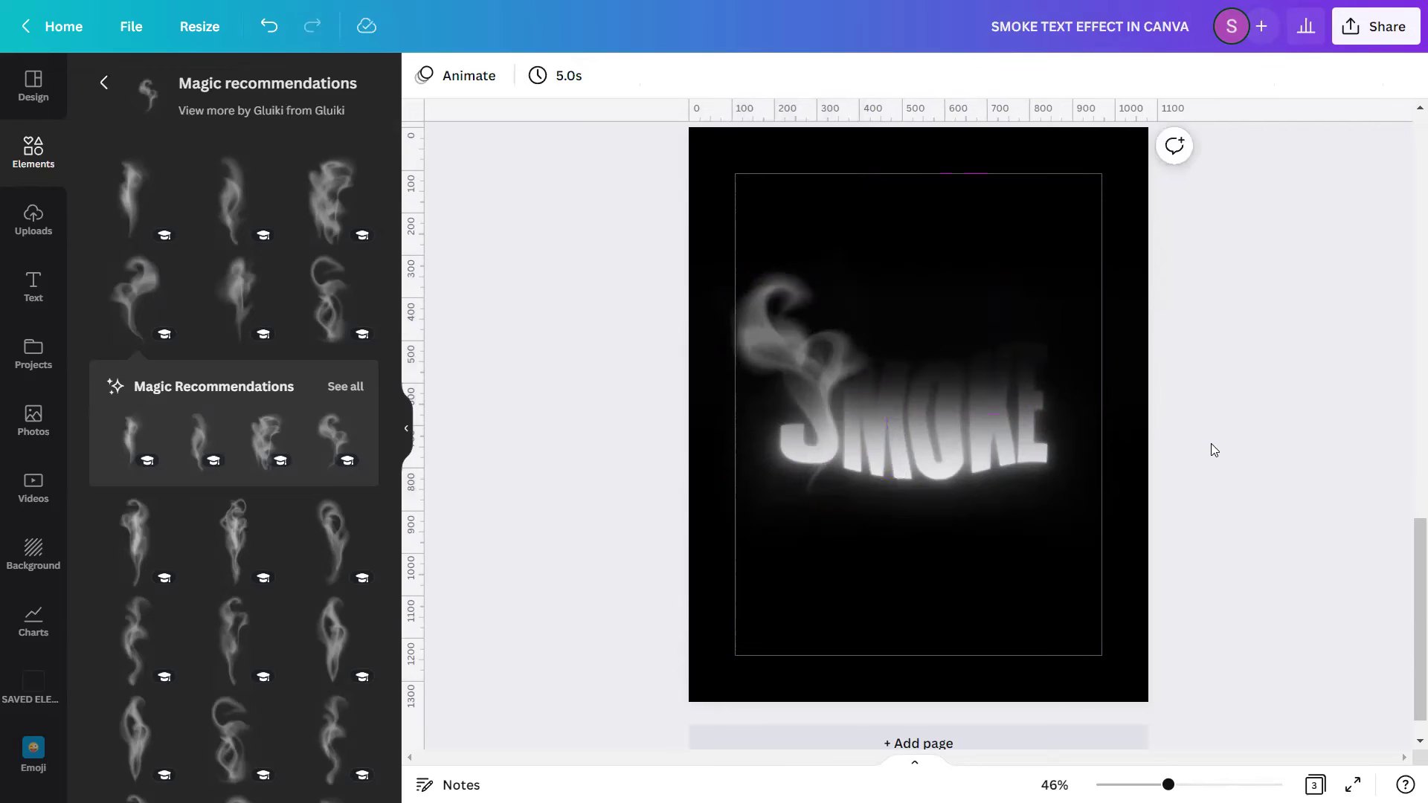
Add a fuller billowing smoke graphic and move it down over the SMOKE word
{"action": "scroll", "coordinate": [350, 455], "scroll_direction": "down", "scroll_amount": 5}
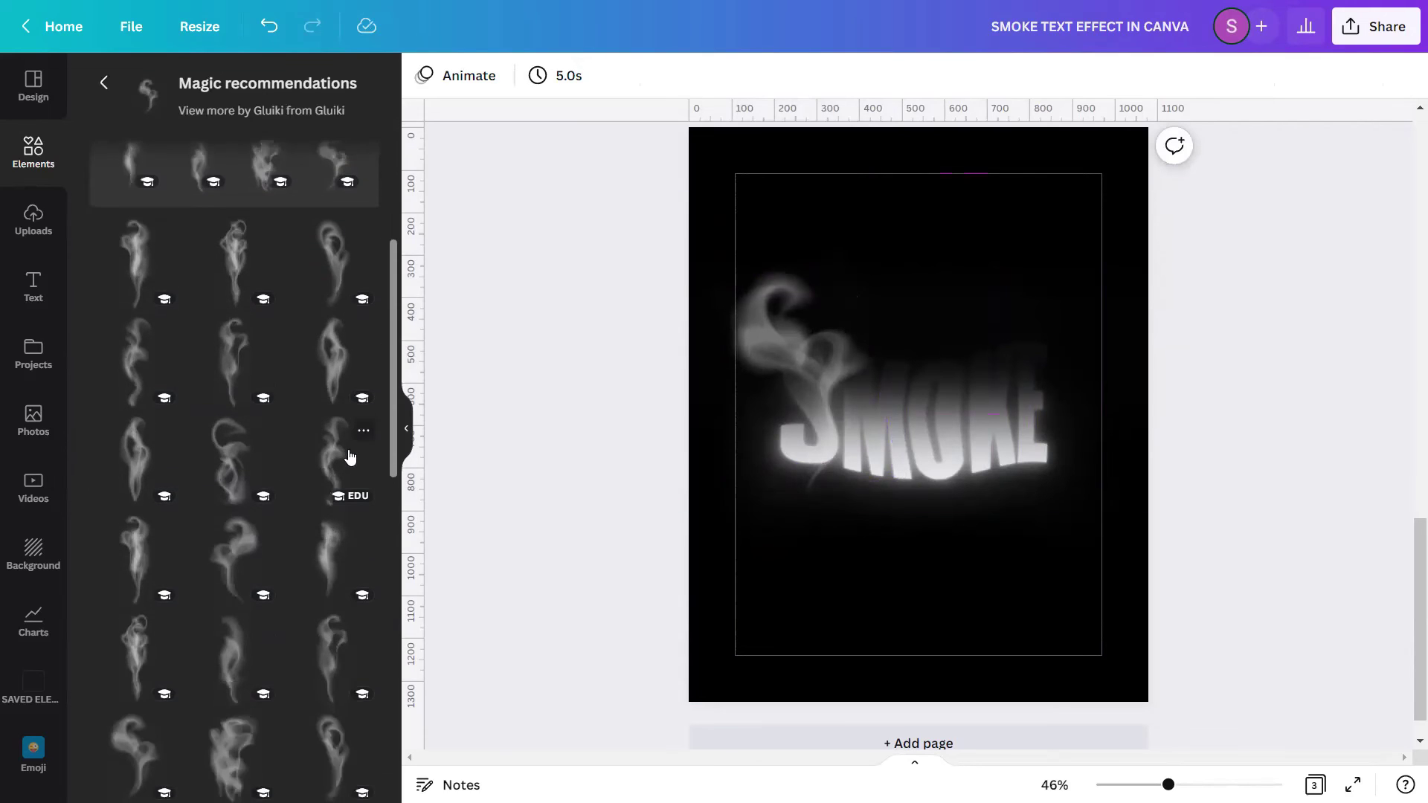
{"action": "scroll", "coordinate": [349, 456], "scroll_direction": "down", "scroll_amount": 5}
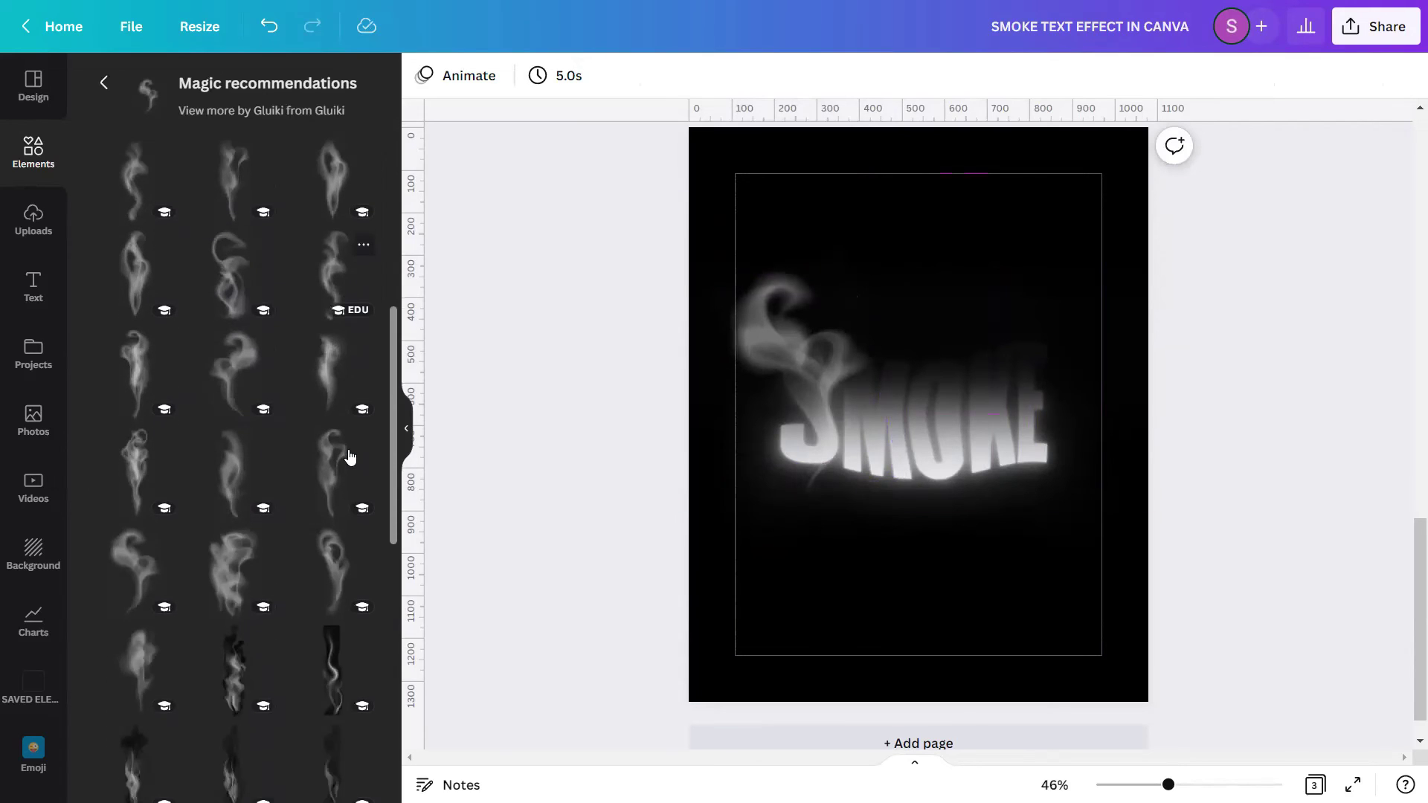
{"action": "left_click", "coordinate": [264, 450]}
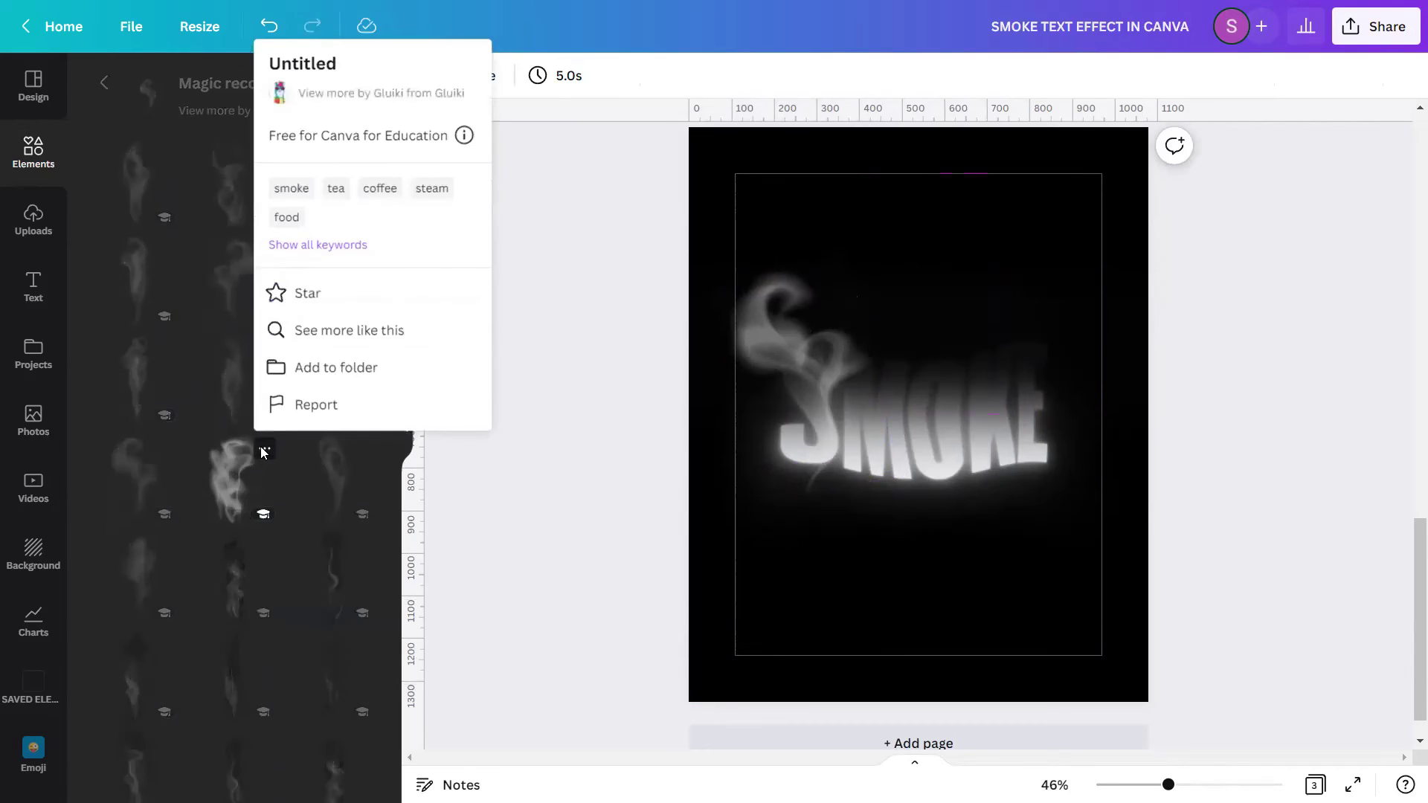
{"action": "left_click", "coordinate": [229, 497]}
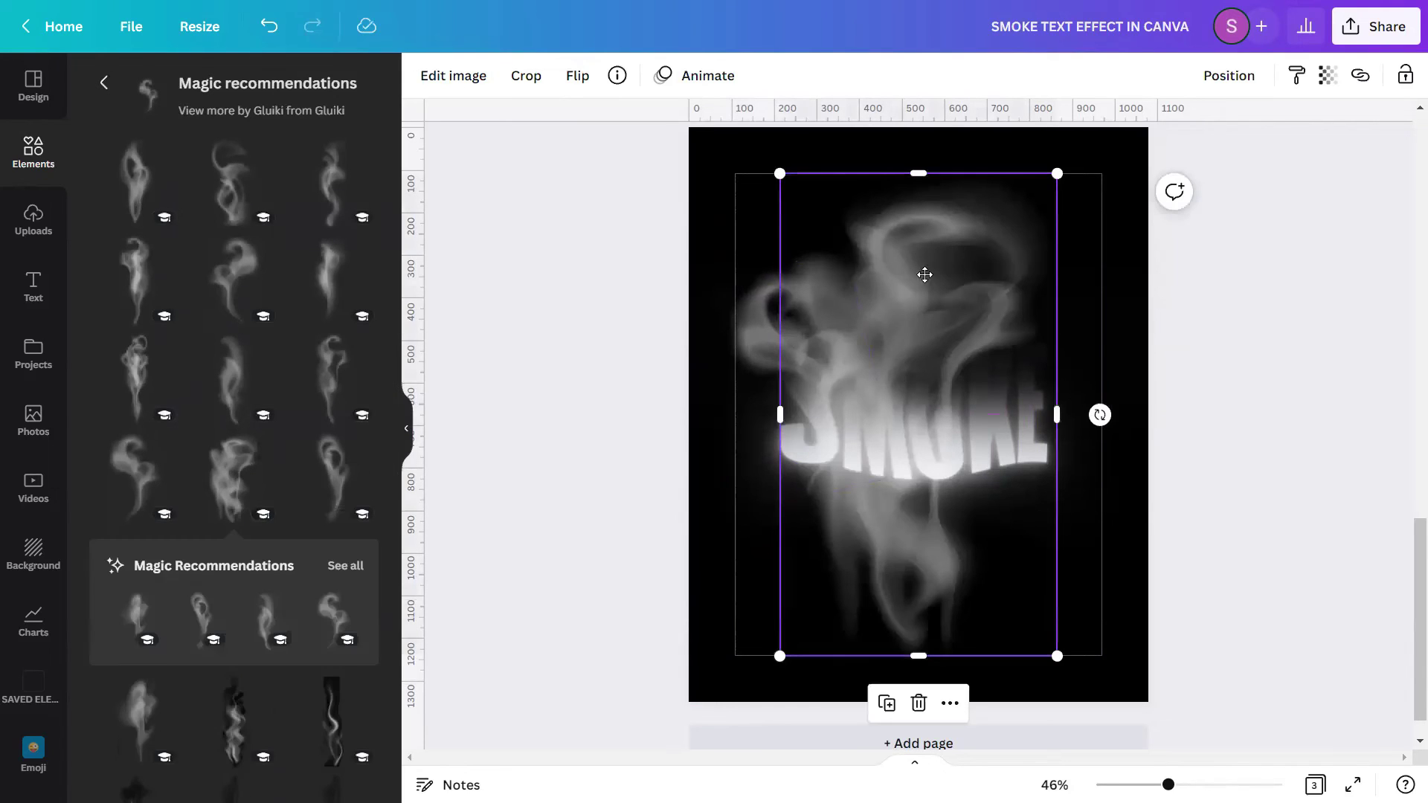
{"action": "left_click_drag", "start_coordinate": [926, 283], "coordinate": [938, 385]}
Duplicate the smoke cloud, turn the copy sideways, shrink it, and place it across the letters
{"action": "left_click", "coordinate": [883, 273]}
{"action": "left_click_drag", "start_coordinate": [943, 437], "coordinate": [990, 393]}
{"action": "left_click_drag", "start_coordinate": [1126, 358], "coordinate": [947, 627]}
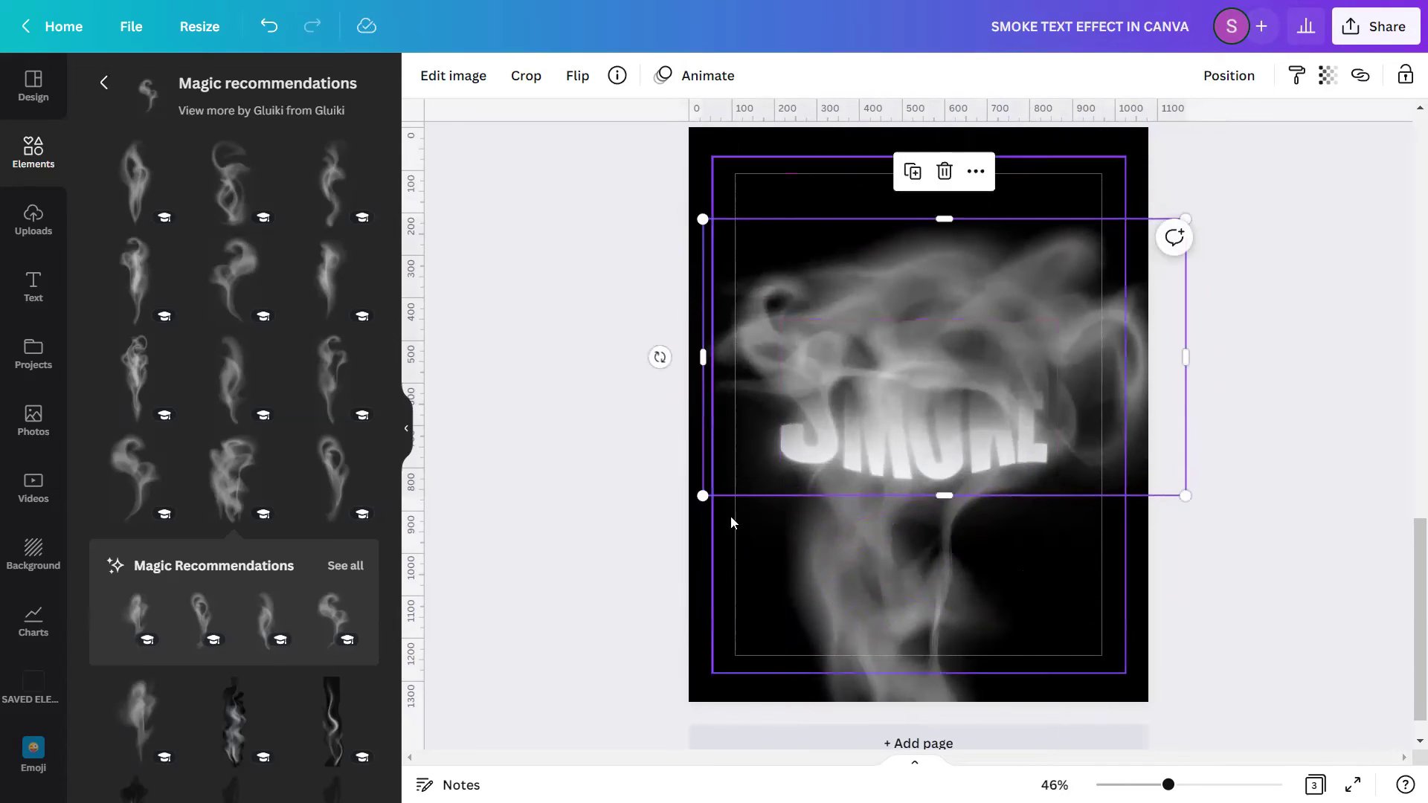
{"action": "left_click_drag", "start_coordinate": [704, 496], "coordinate": [817, 433]}
{"action": "left_click_drag", "start_coordinate": [1186, 219], "coordinate": [1152, 238]}
{"action": "left_click_drag", "start_coordinate": [1084, 332], "coordinate": [1027, 339]}
{"action": "left_click", "coordinate": [1270, 363]}
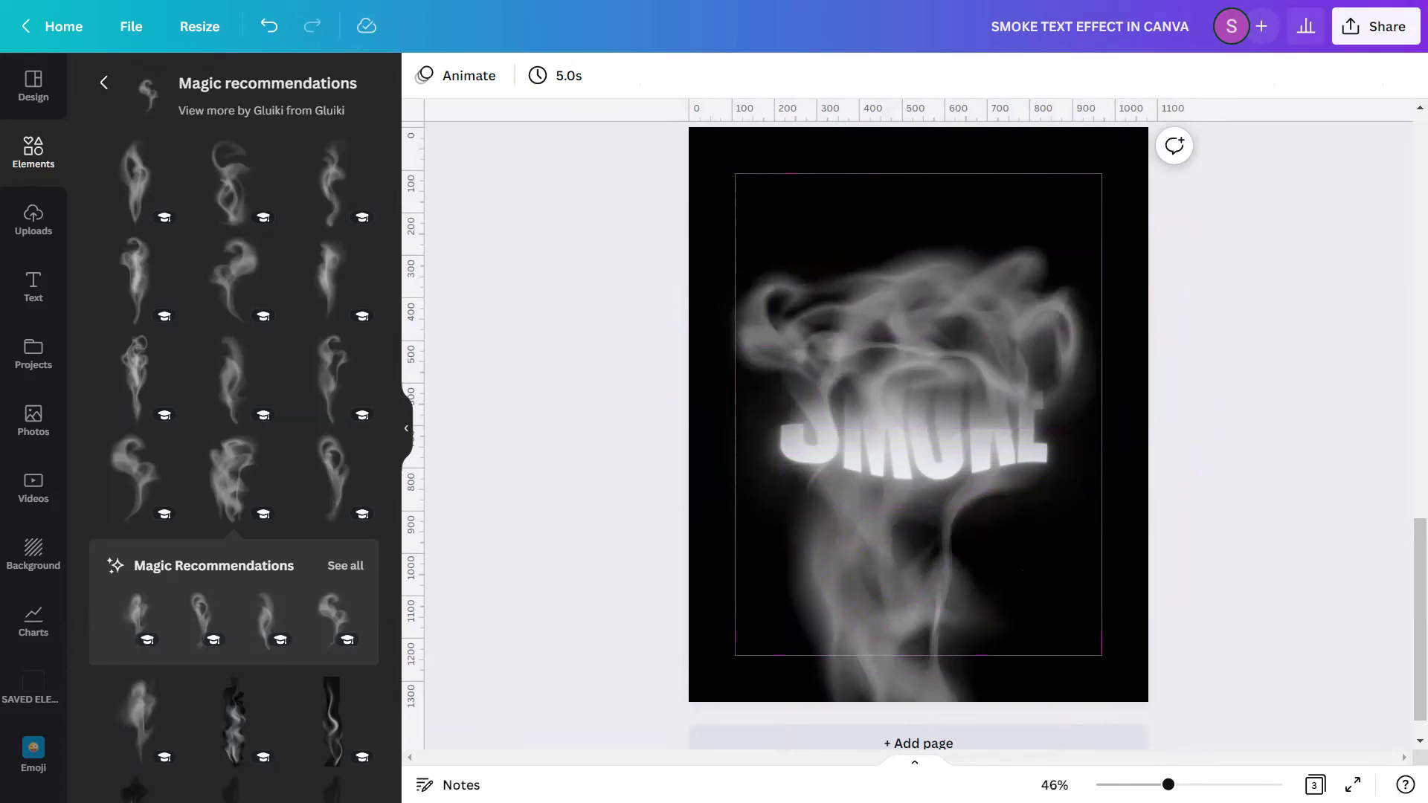
Collapse the elements panel, zoom in on SMOKE, then zoom back out to the whole page
{"action": "left_click", "coordinate": [408, 437]}
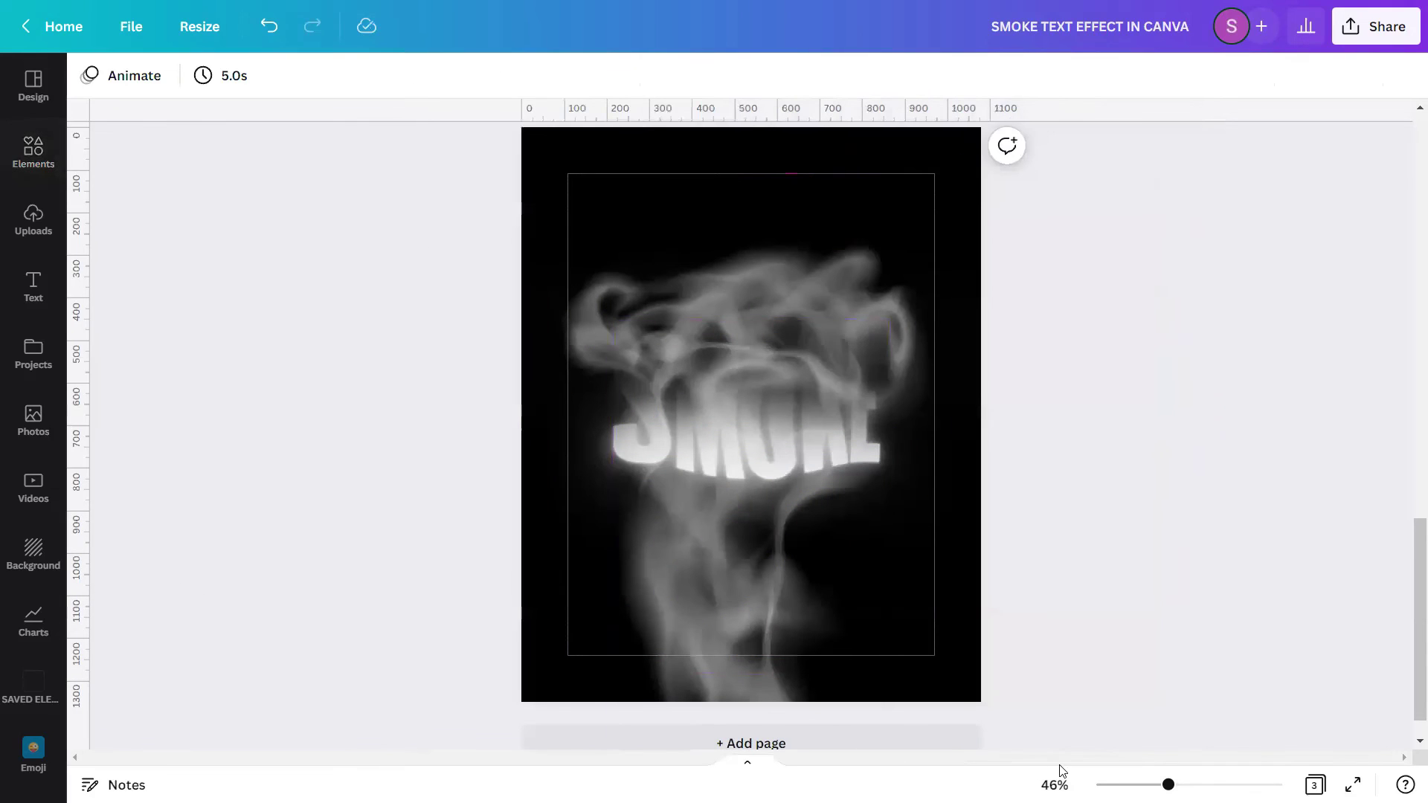
{"action": "left_click_drag", "start_coordinate": [1169, 785], "coordinate": [1212, 785]}
{"action": "left_click_drag", "start_coordinate": [1408, 641], "coordinate": [1408, 716]}
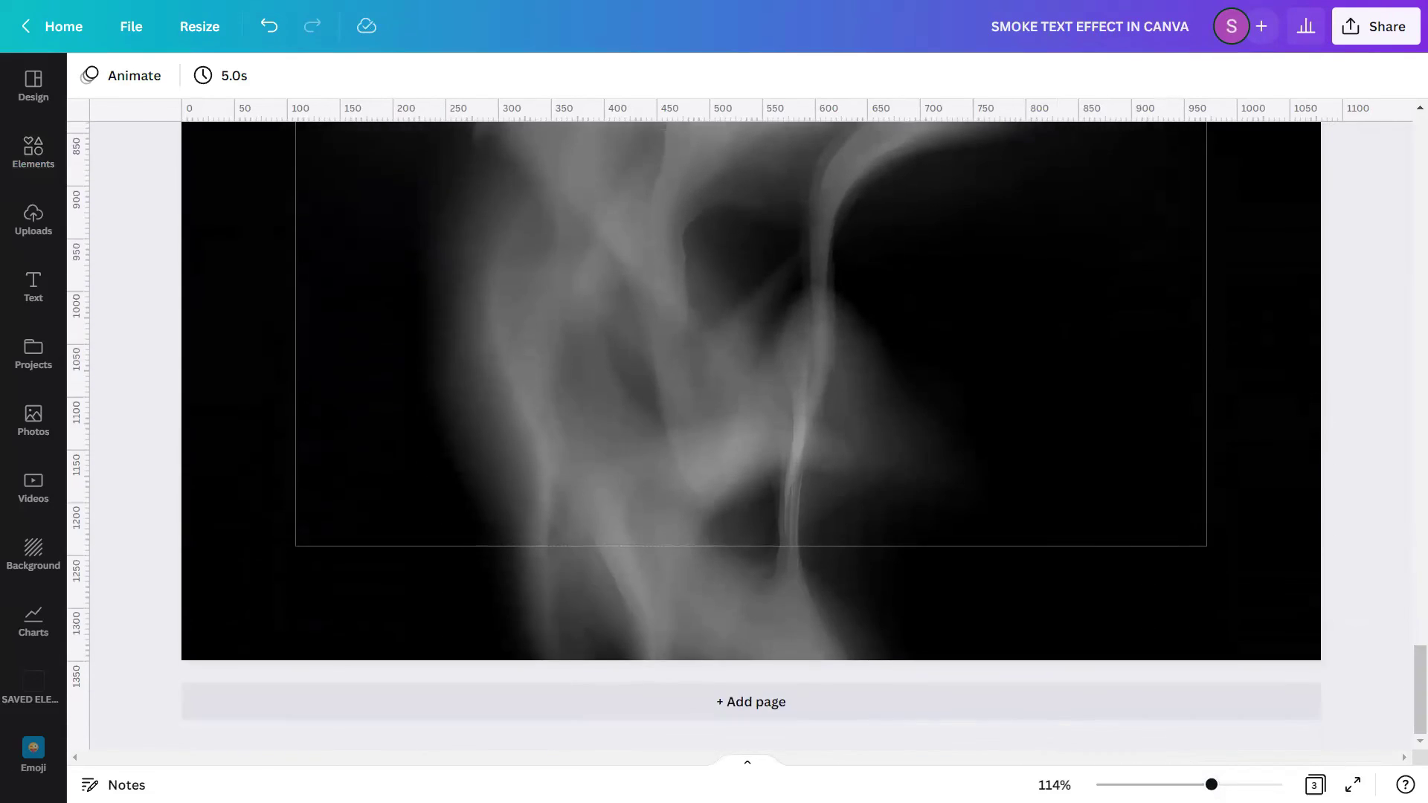
{"action": "left_click_drag", "start_coordinate": [1211, 785], "coordinate": [1170, 785]}
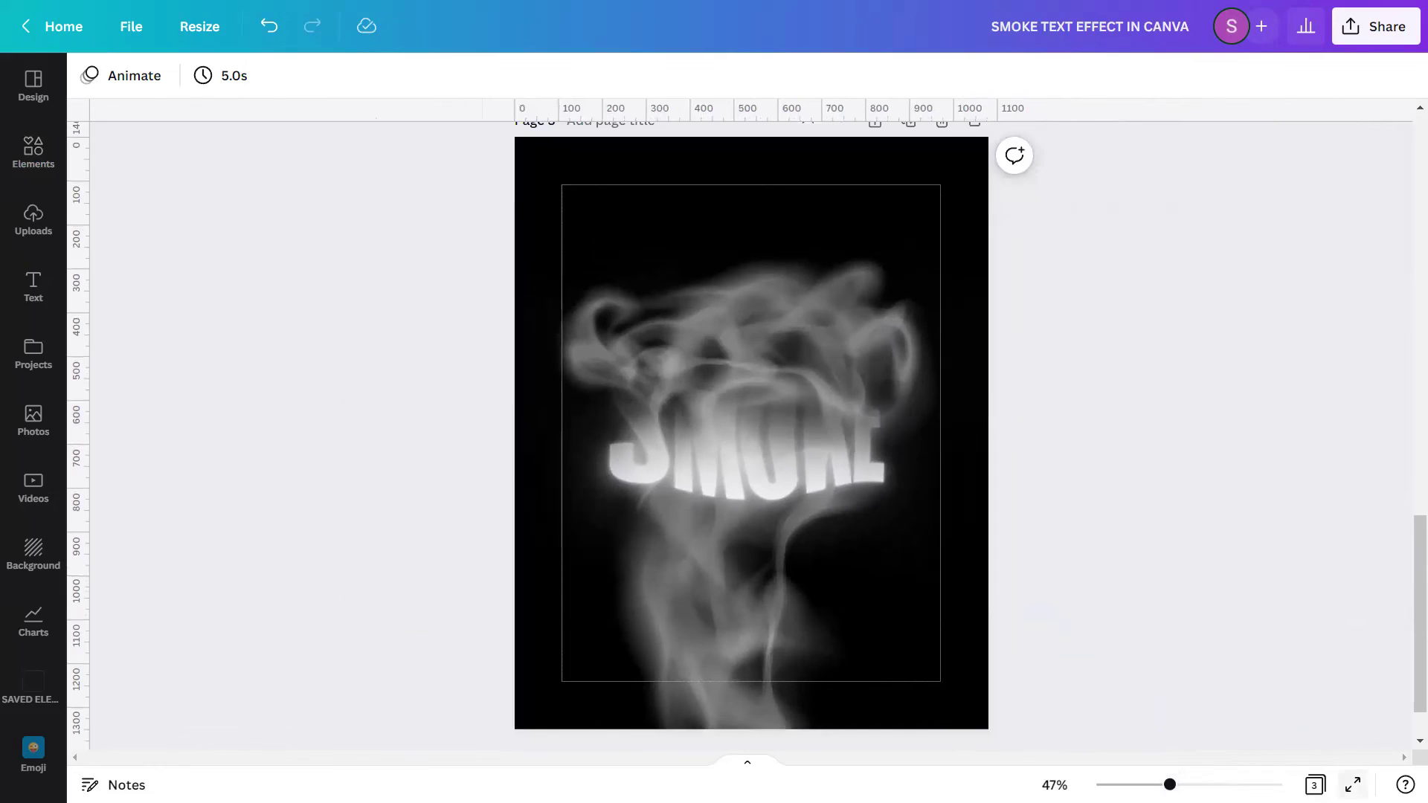
Present page 3 of the finished SMOKE design full screen
{"action": "left_click", "coordinate": [1353, 785]}
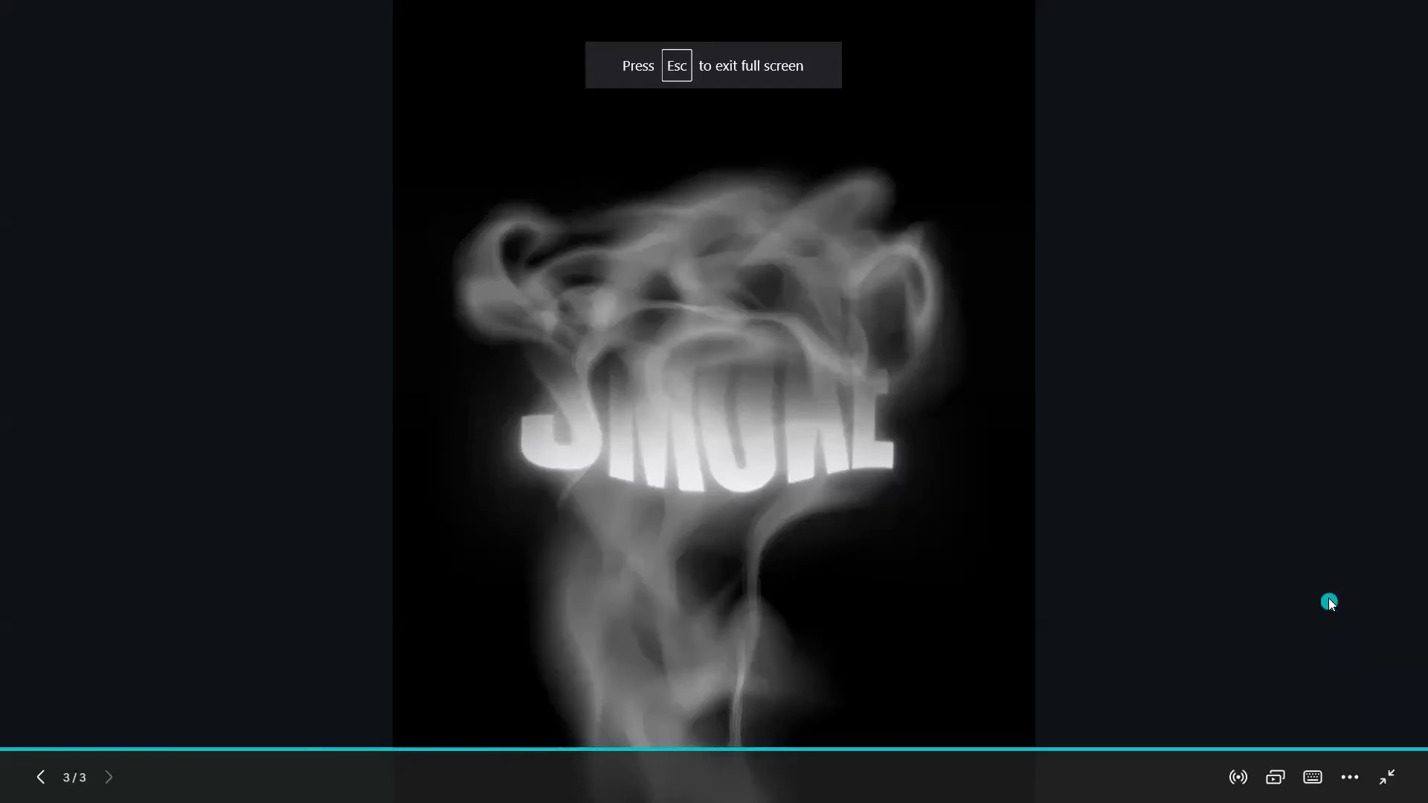